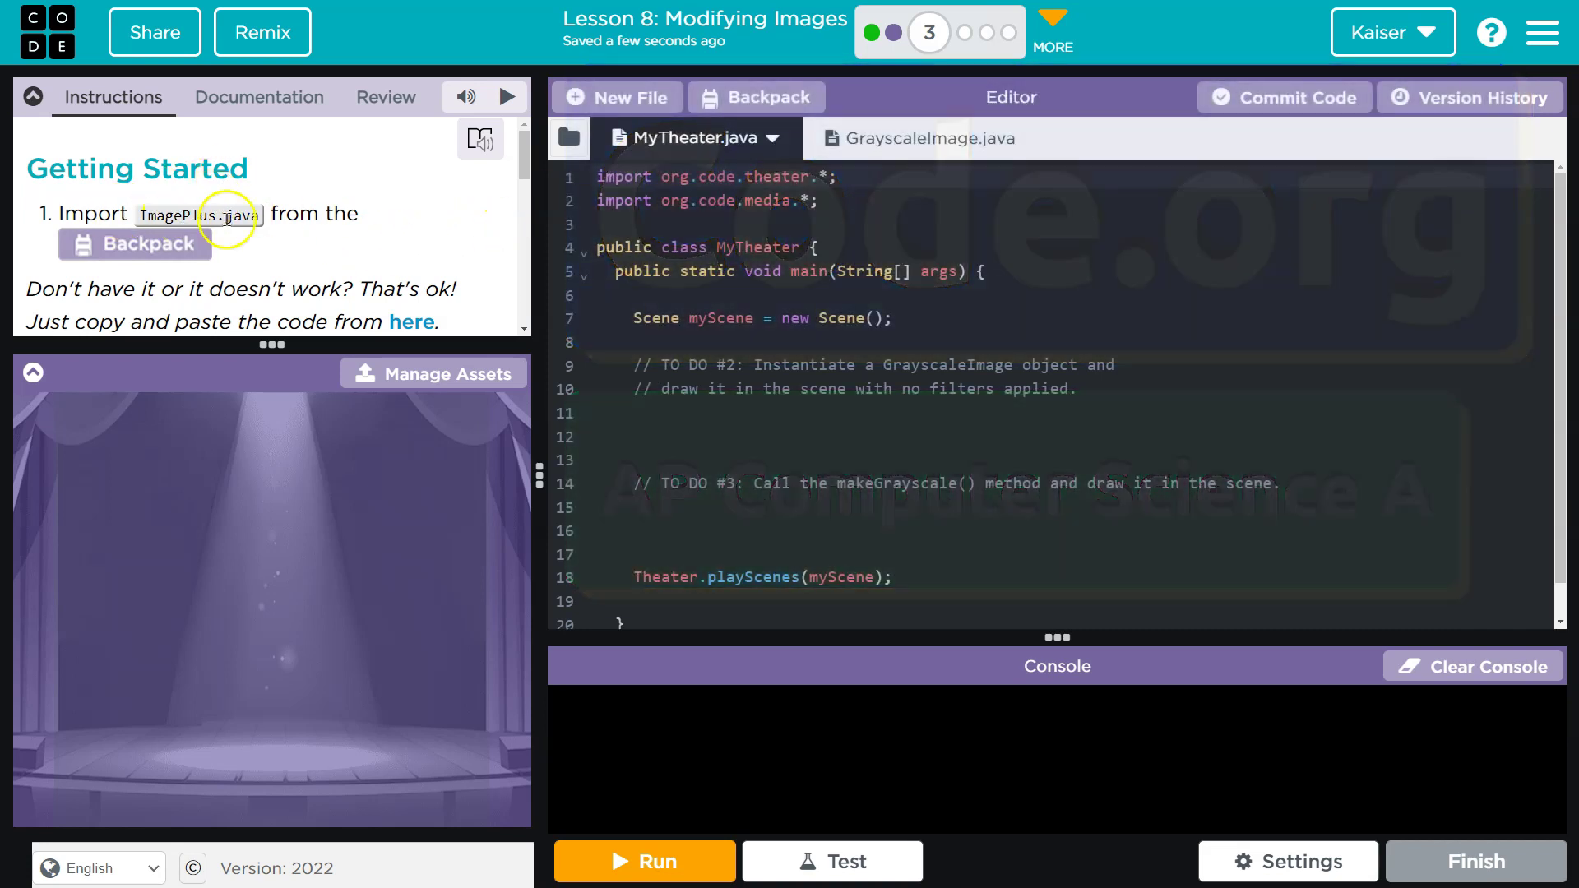
pyautogui.scroll(-1, 407, 318)
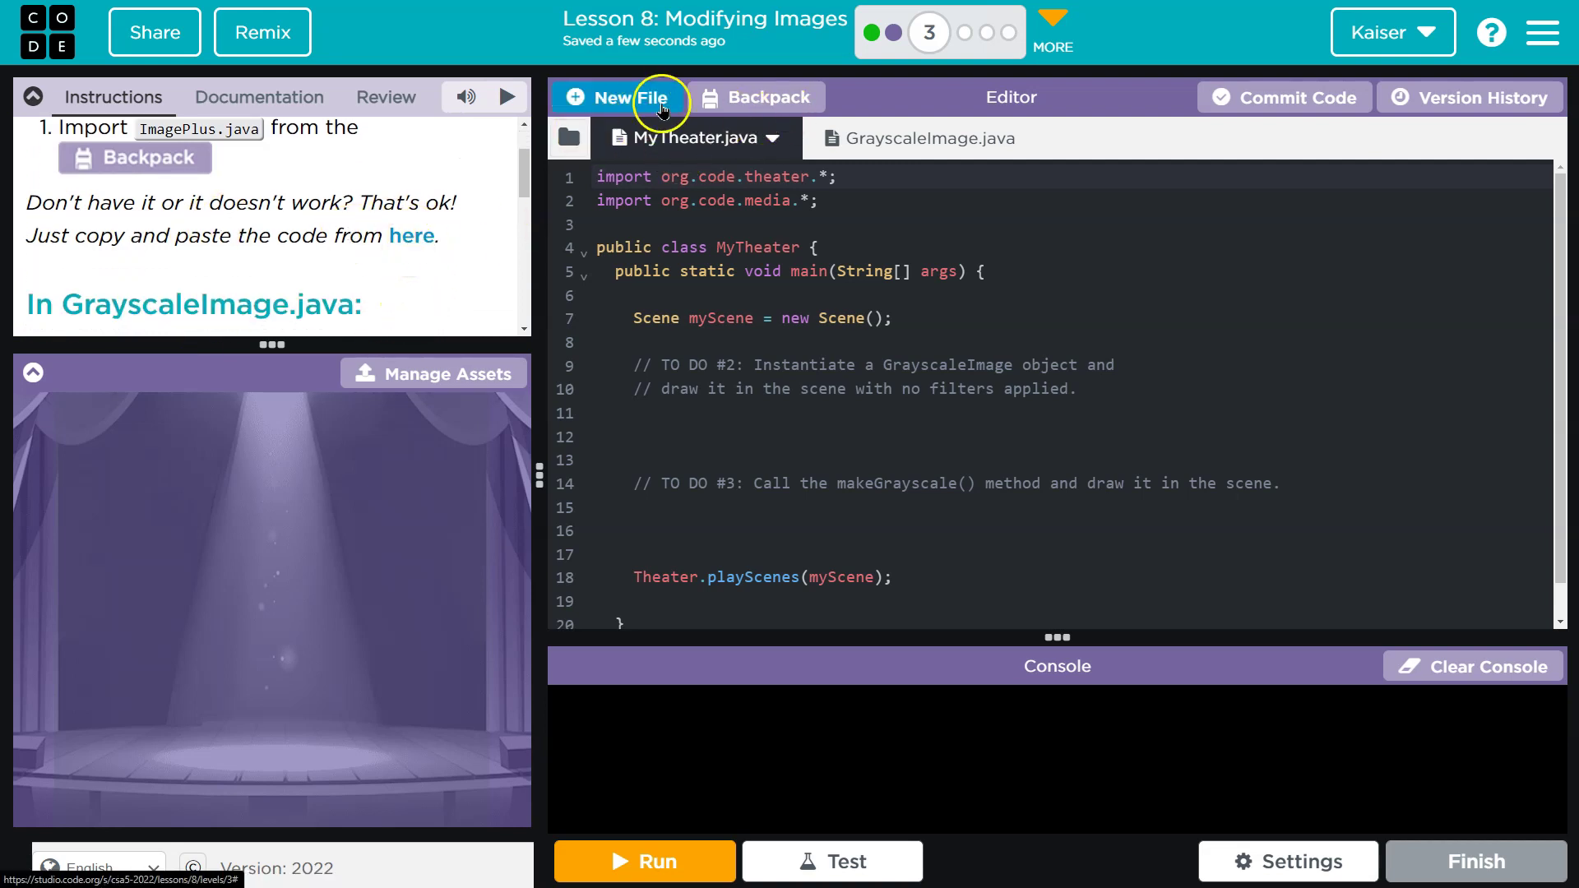
# - Import ImagePlus.java from the Backpack into the Java Lab project
pyautogui.click(755, 97)
pyautogui.scroll(-1, 852, 518)
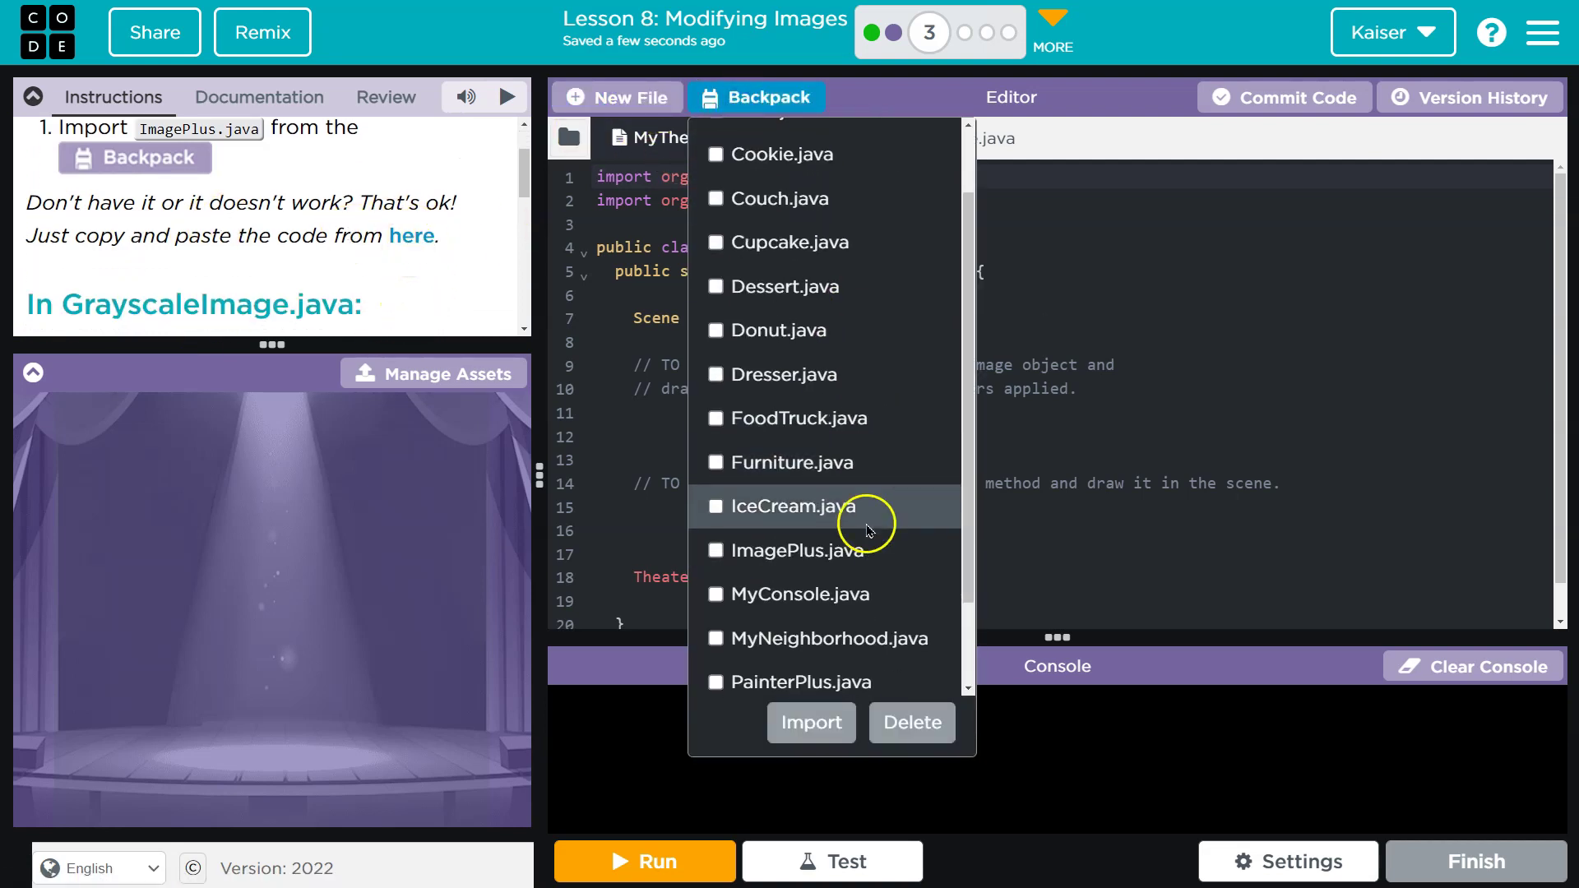
pyautogui.click(808, 551)
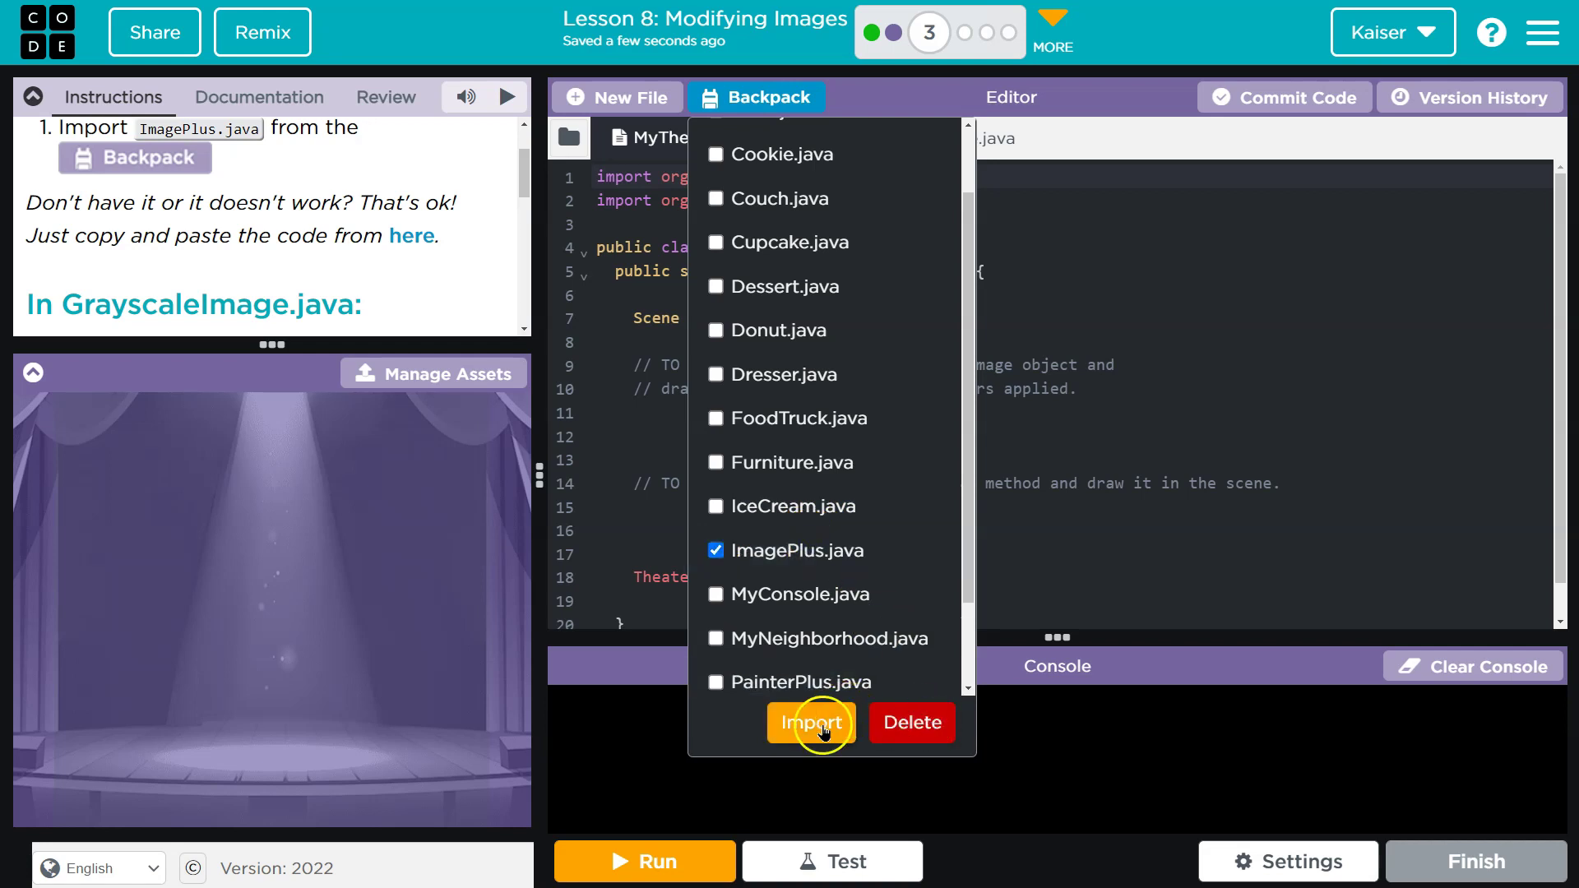
pyautogui.click(822, 725)
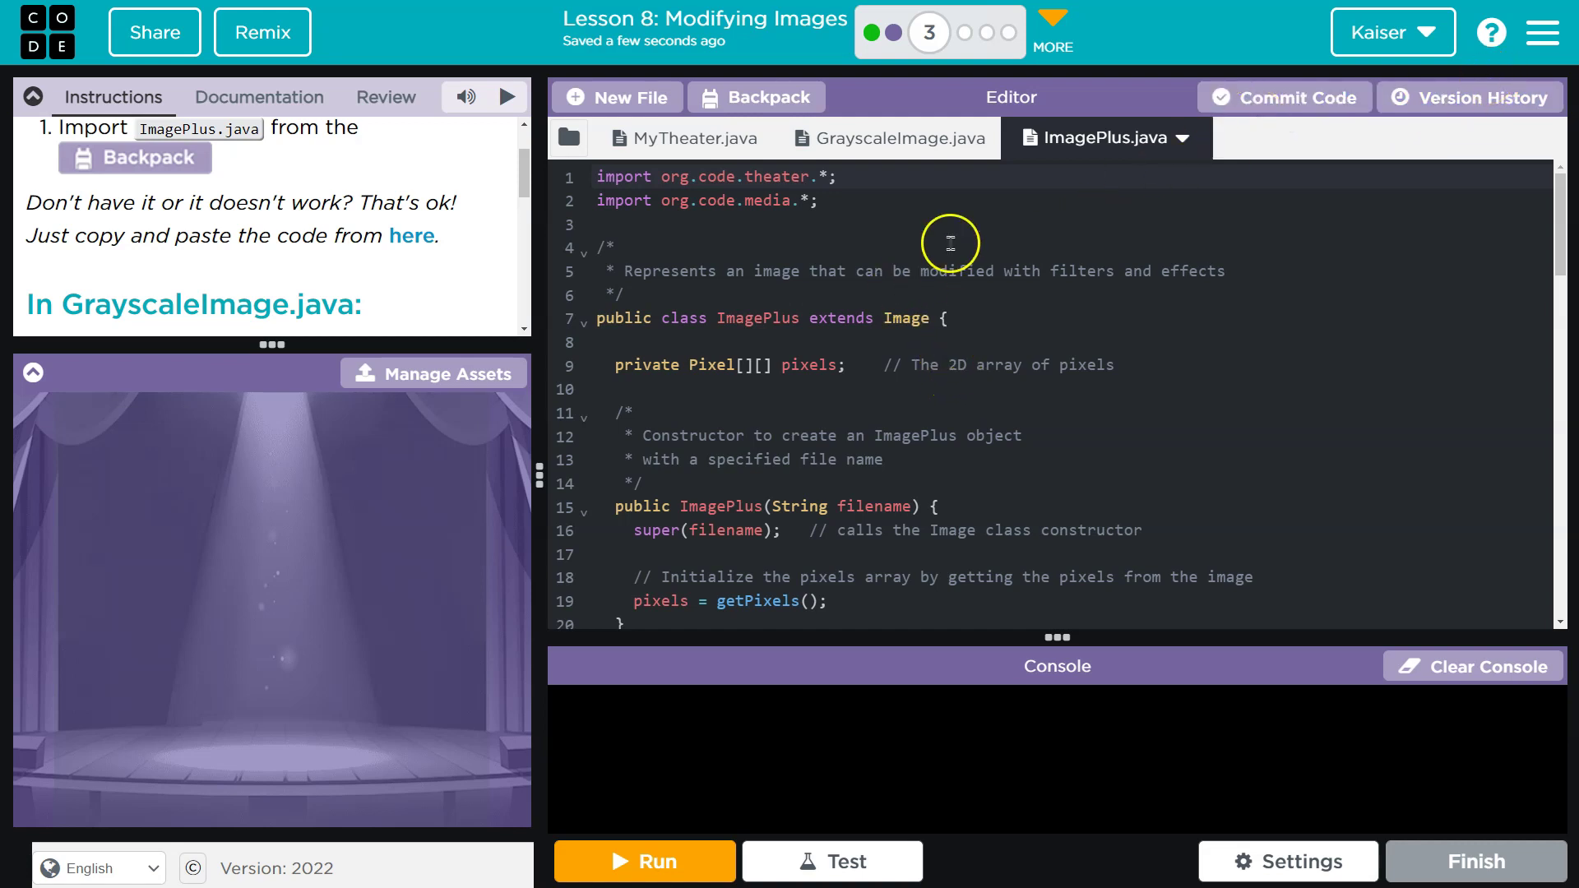
pyautogui.scroll(-1, 267, 282)
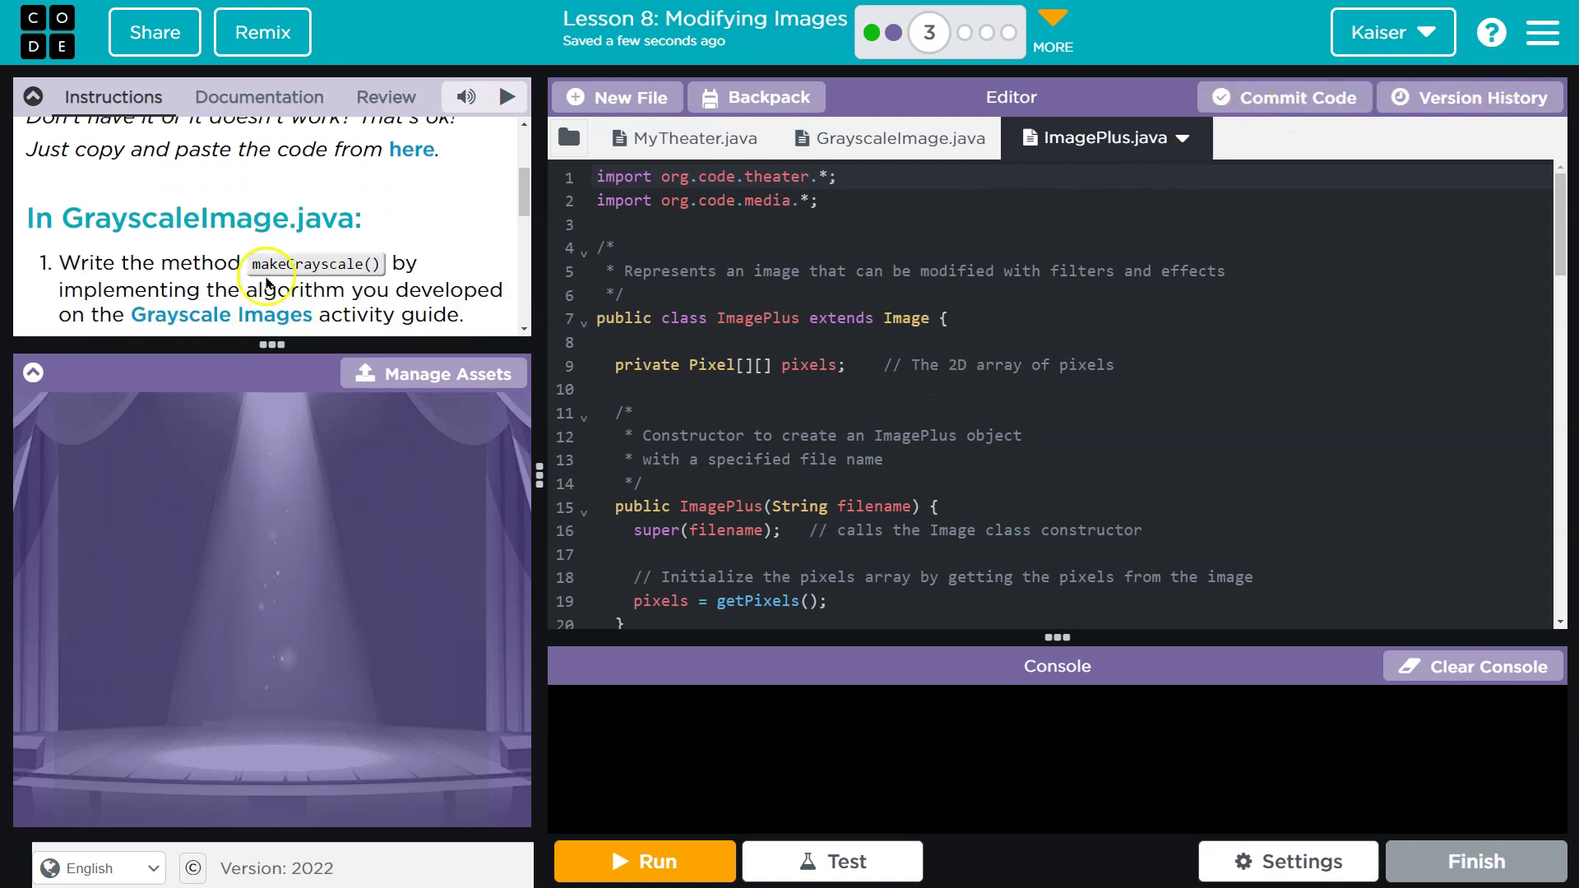
# - Highlight the makeGrayscale method name in the lesson instructions
pyautogui.doubleClick(321, 264)
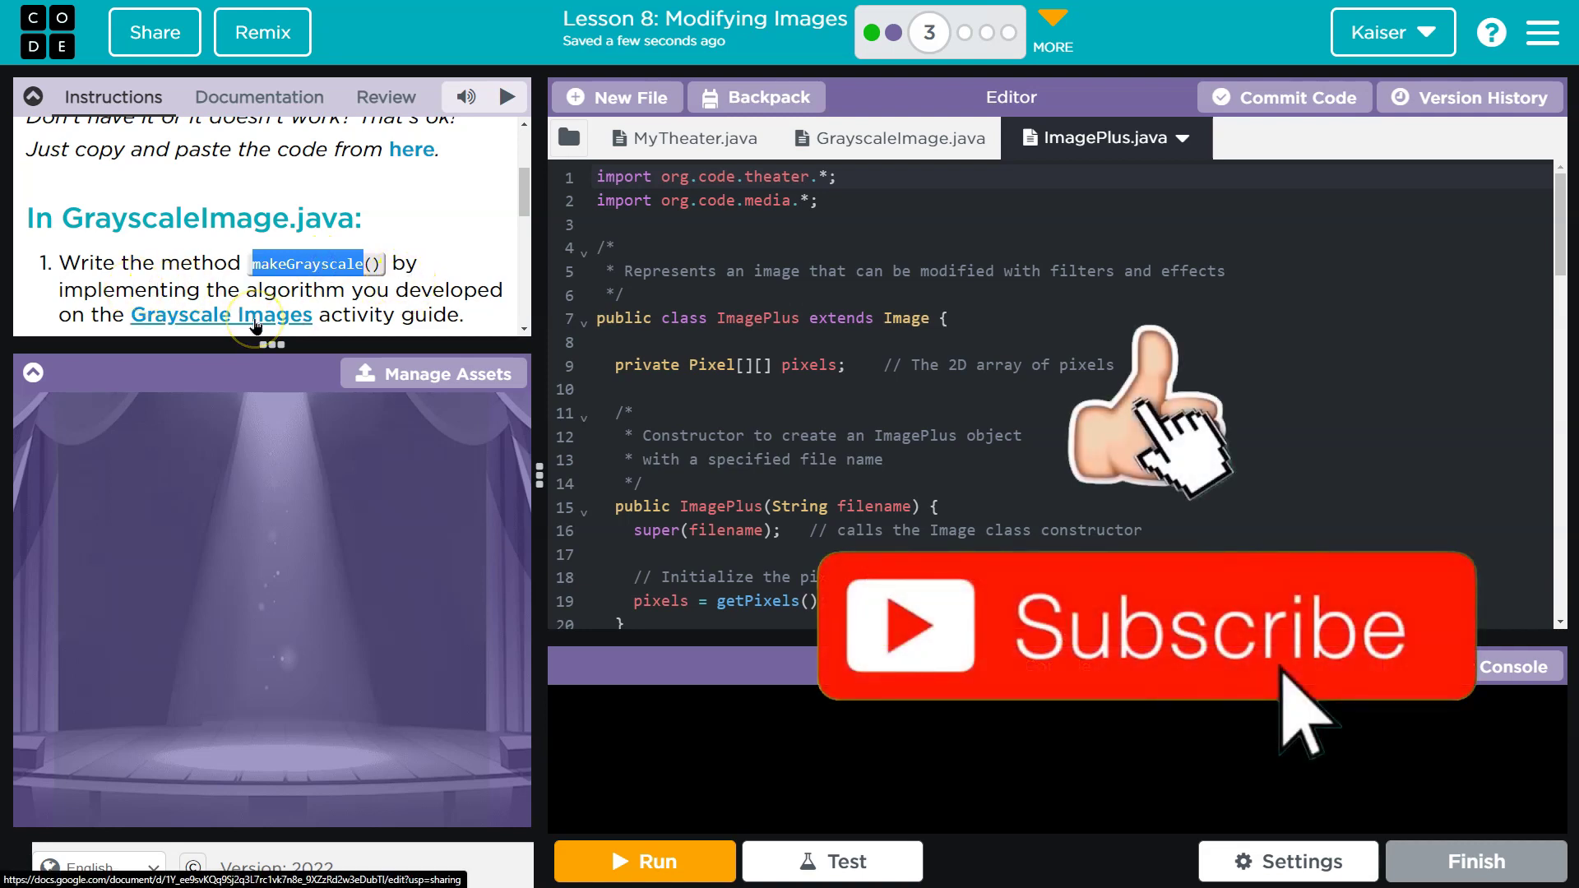
pyautogui.scroll(-1, 256, 325)
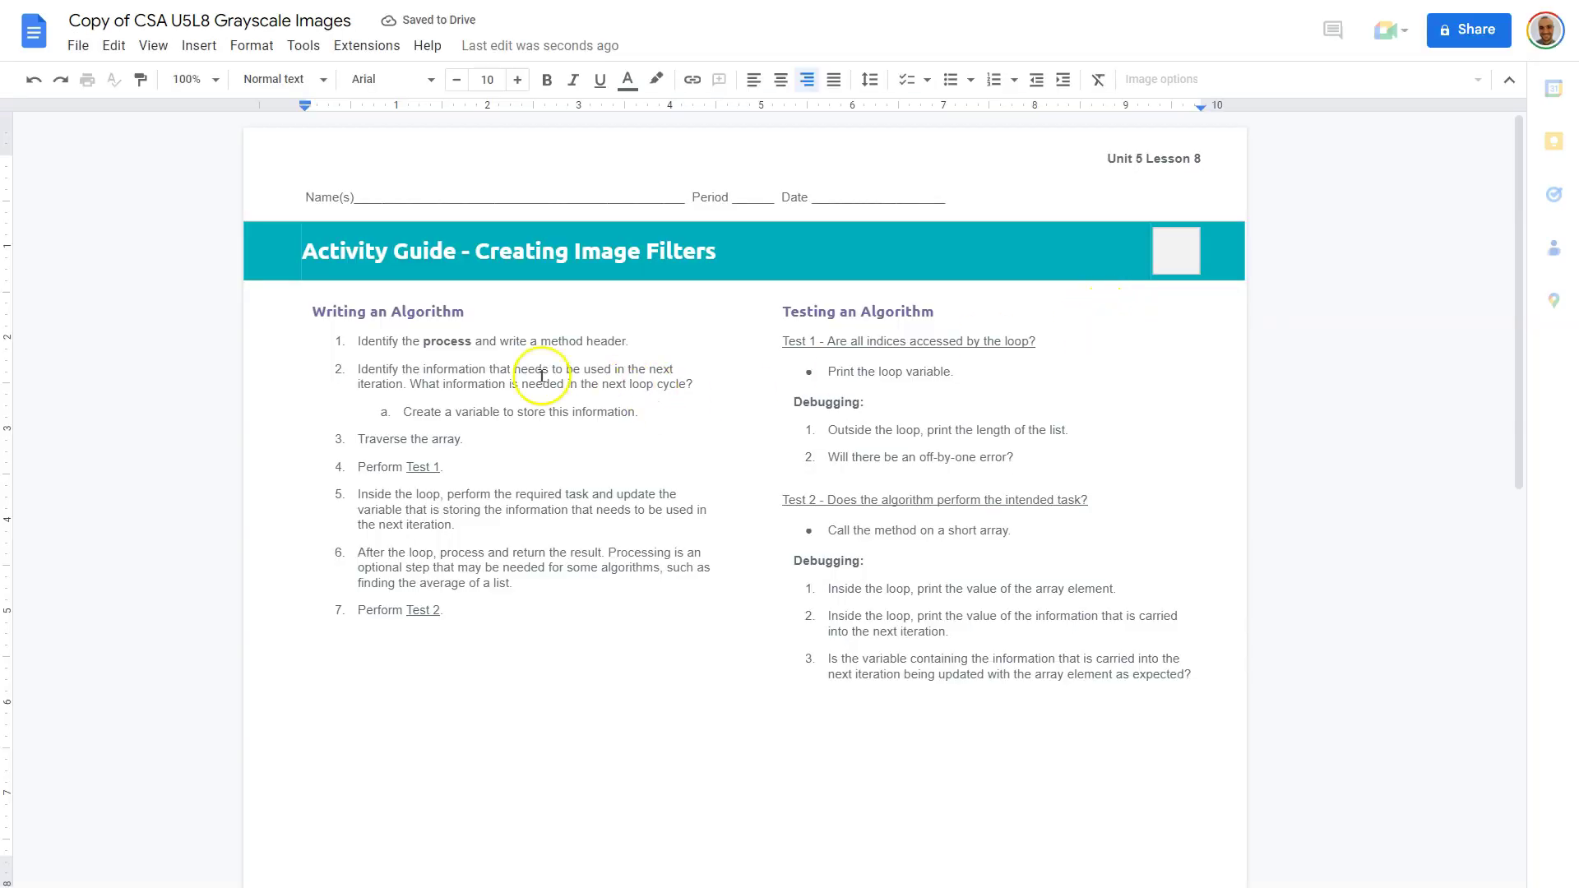
# - Highlight the guide's loop question and algorithm steps 1–2 about creating a variable
pyautogui.click(423, 383)
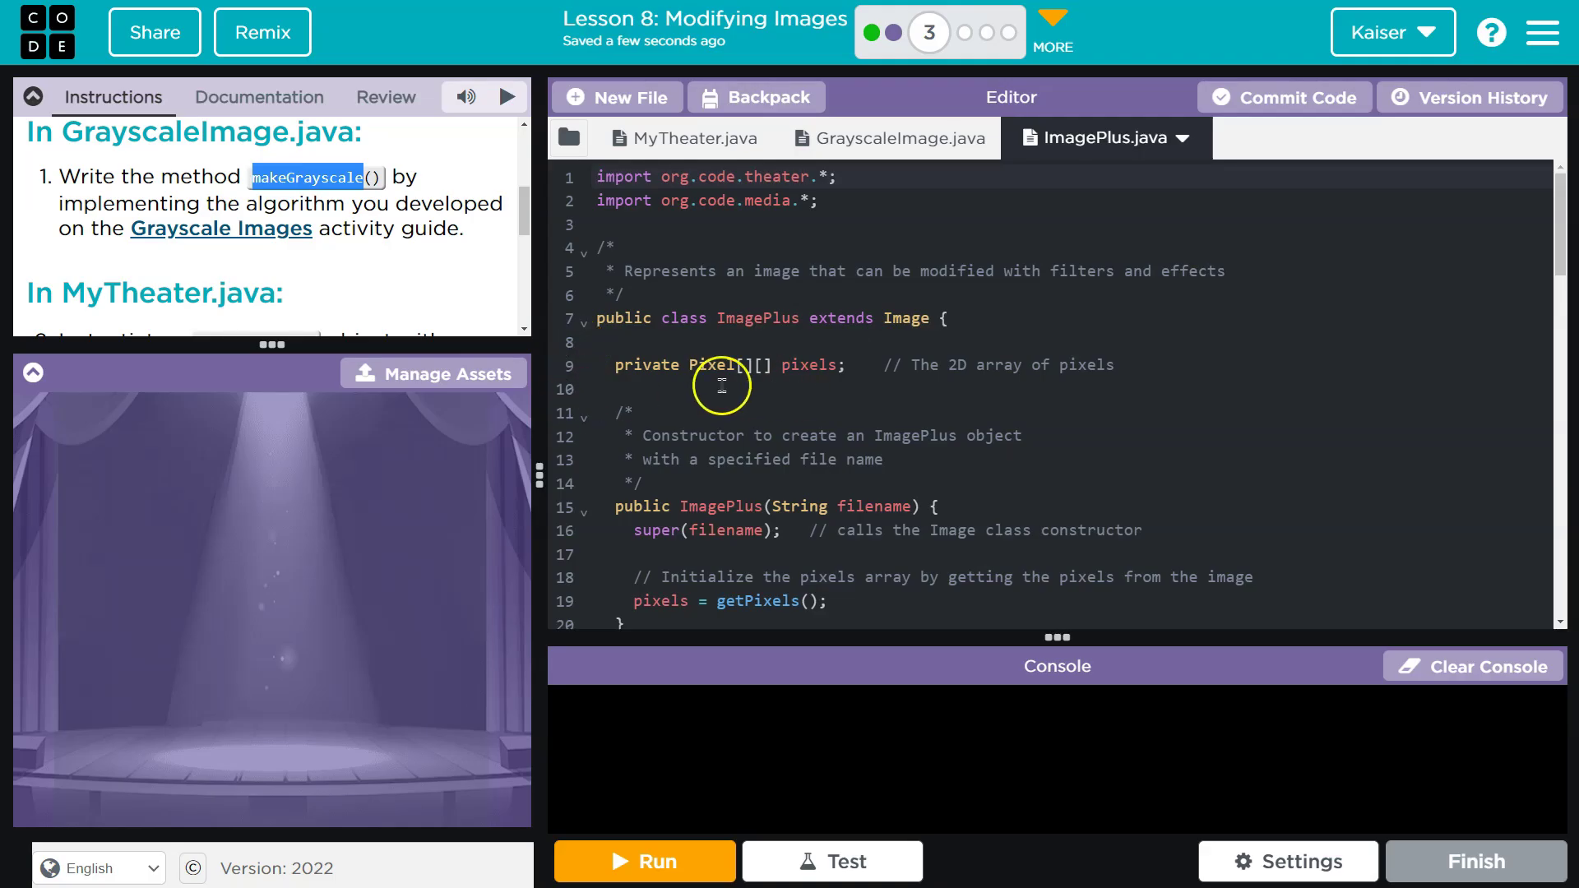
pyautogui.scroll(-3, 835, 447)
pyautogui.click(876, 398)
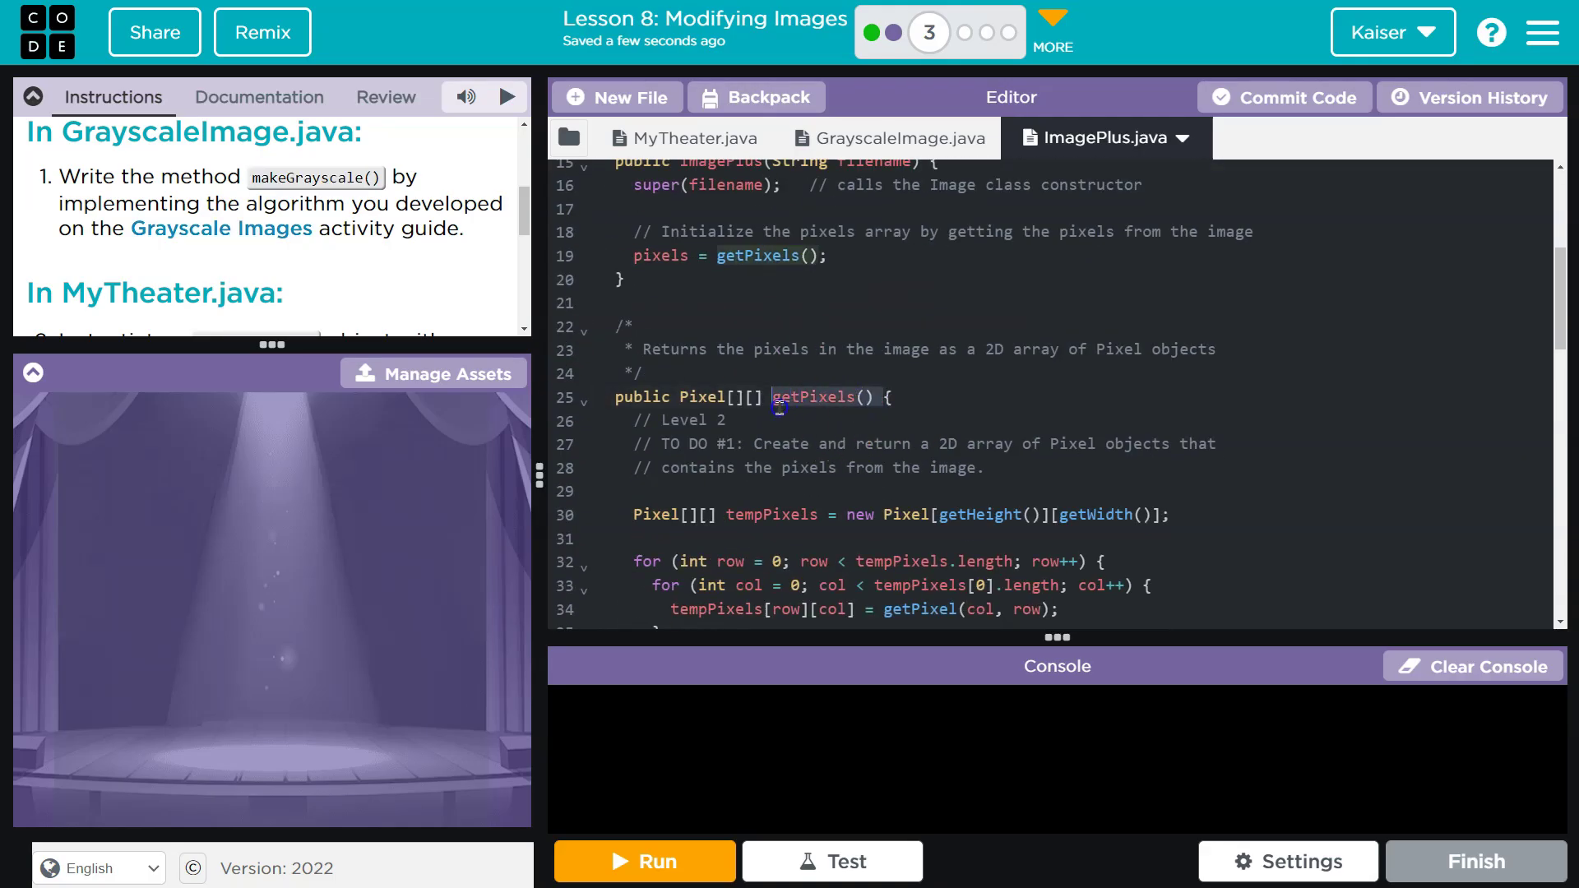
pyautogui.scroll(-3, 875, 428)
pyautogui.scroll(-2, 934, 447)
pyautogui.scroll(-3, 970, 395)
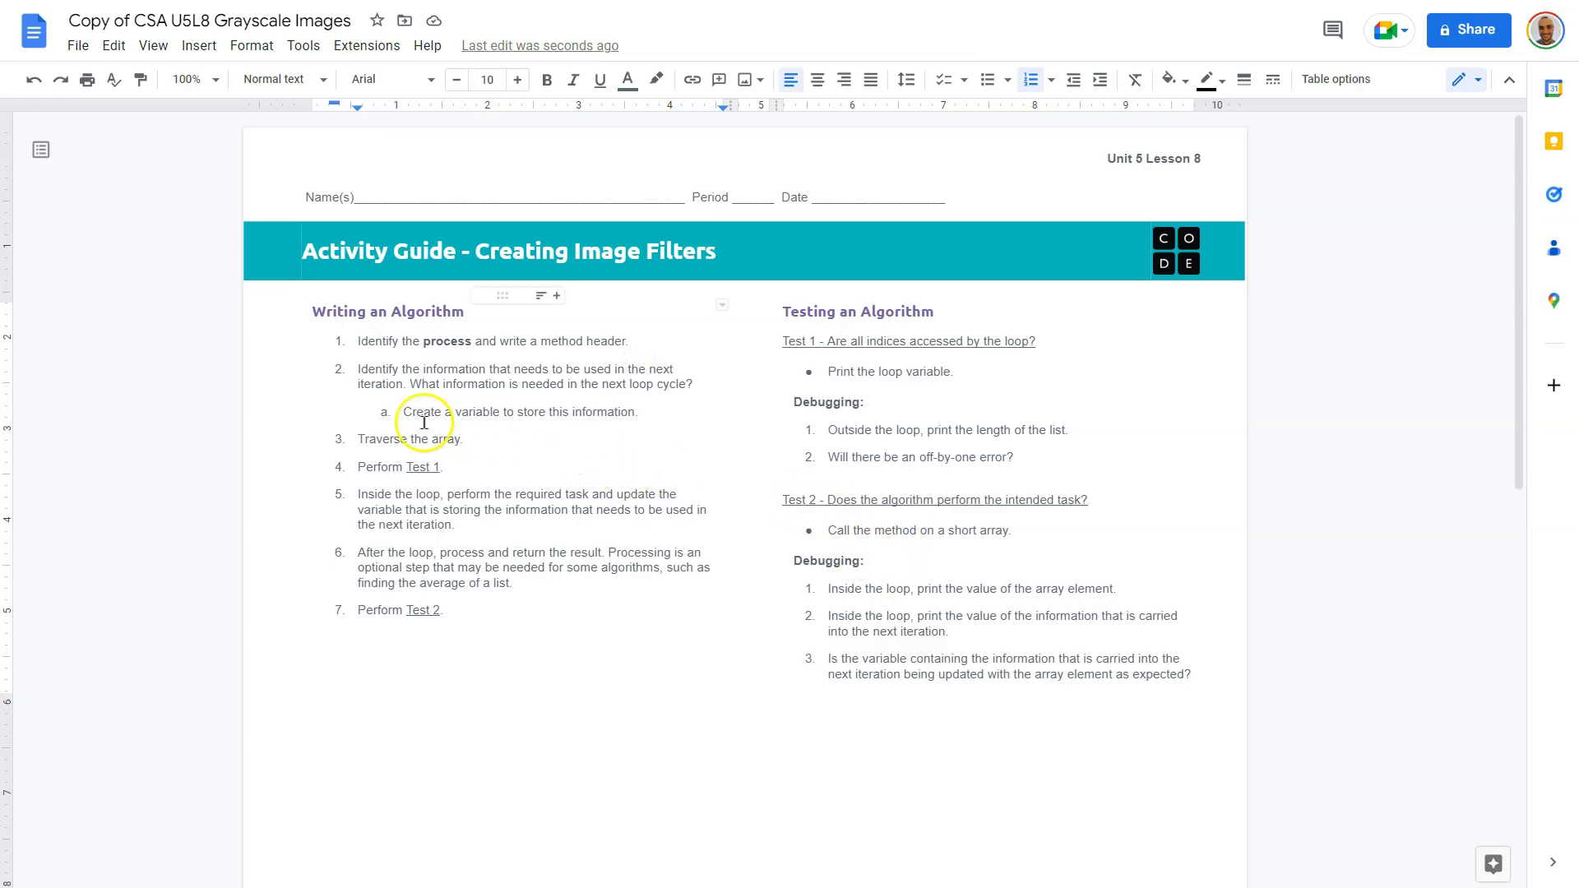
pyautogui.moveTo(480, 390); pyautogui.dragTo(721, 380)
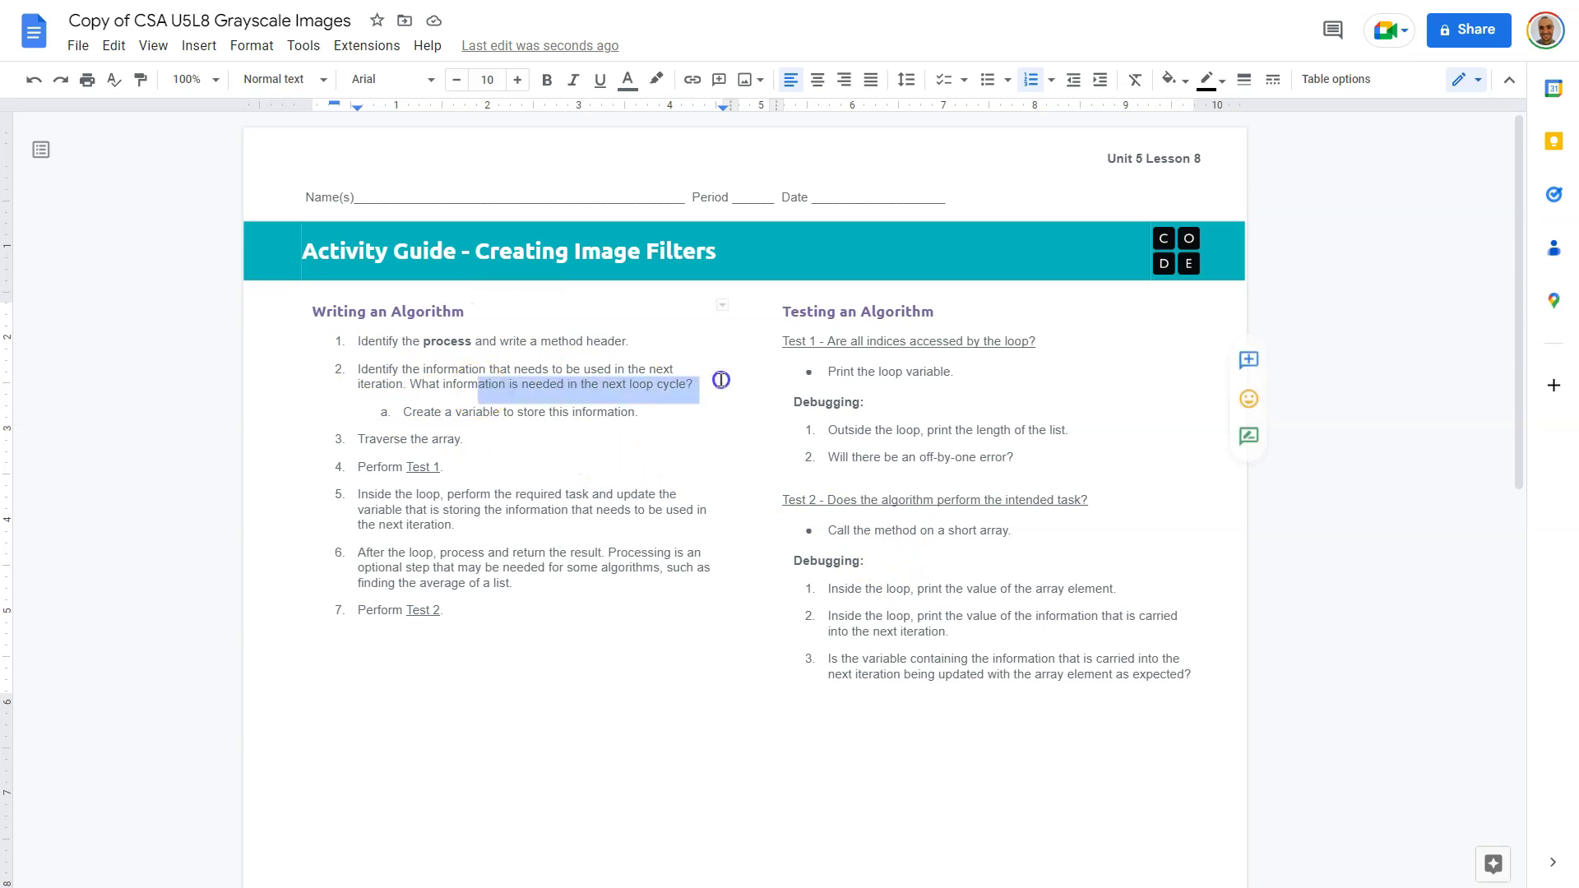
pyautogui.click(717, 380)
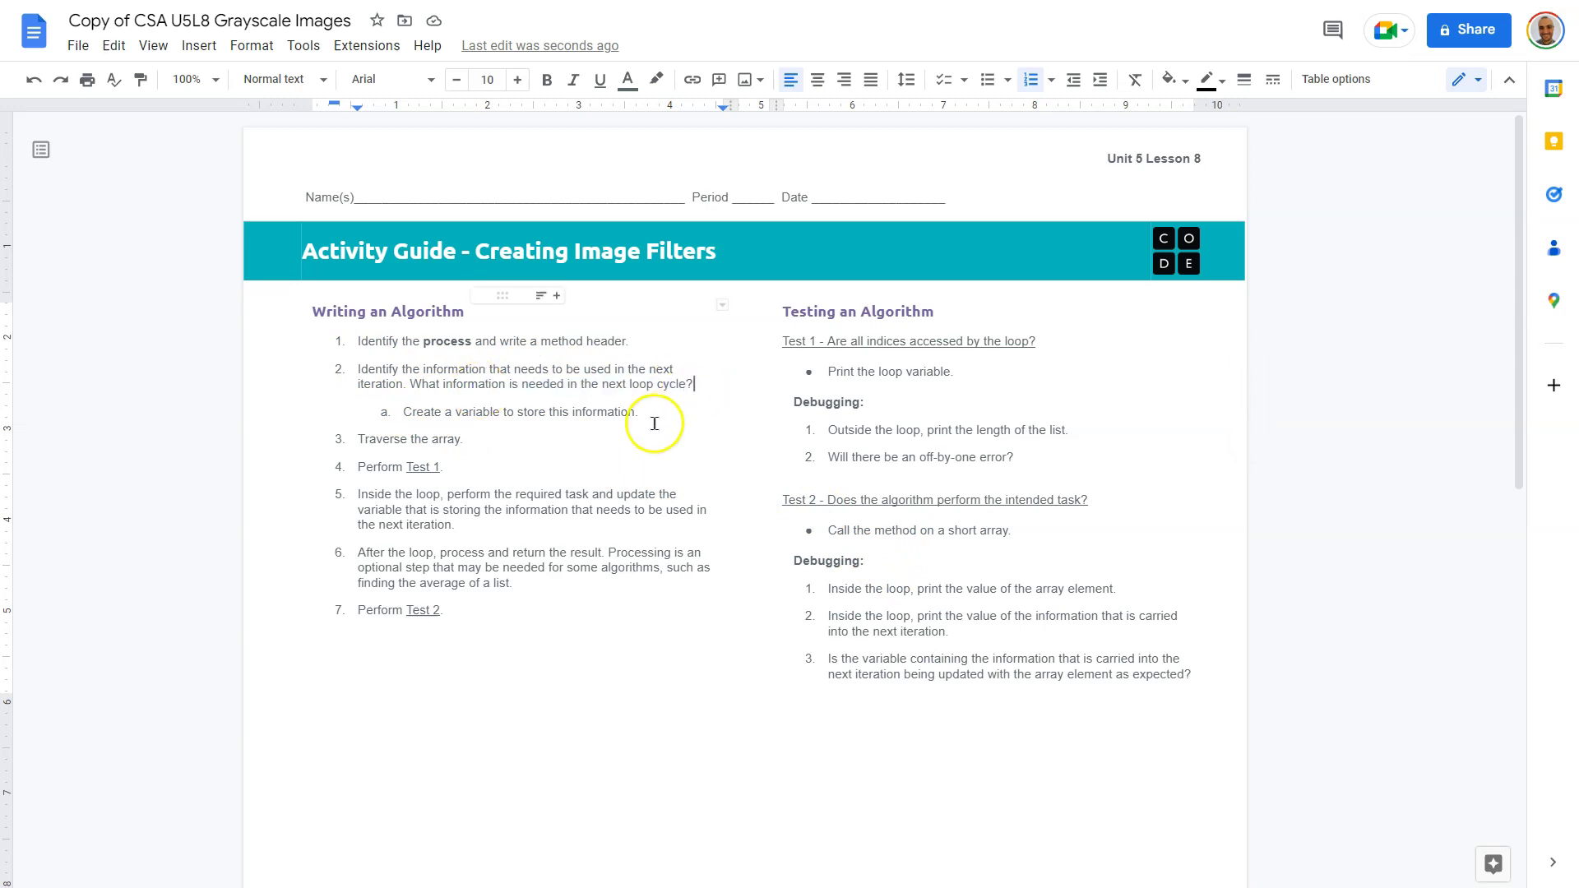
pyautogui.moveTo(653, 424); pyautogui.dragTo(428, 411)
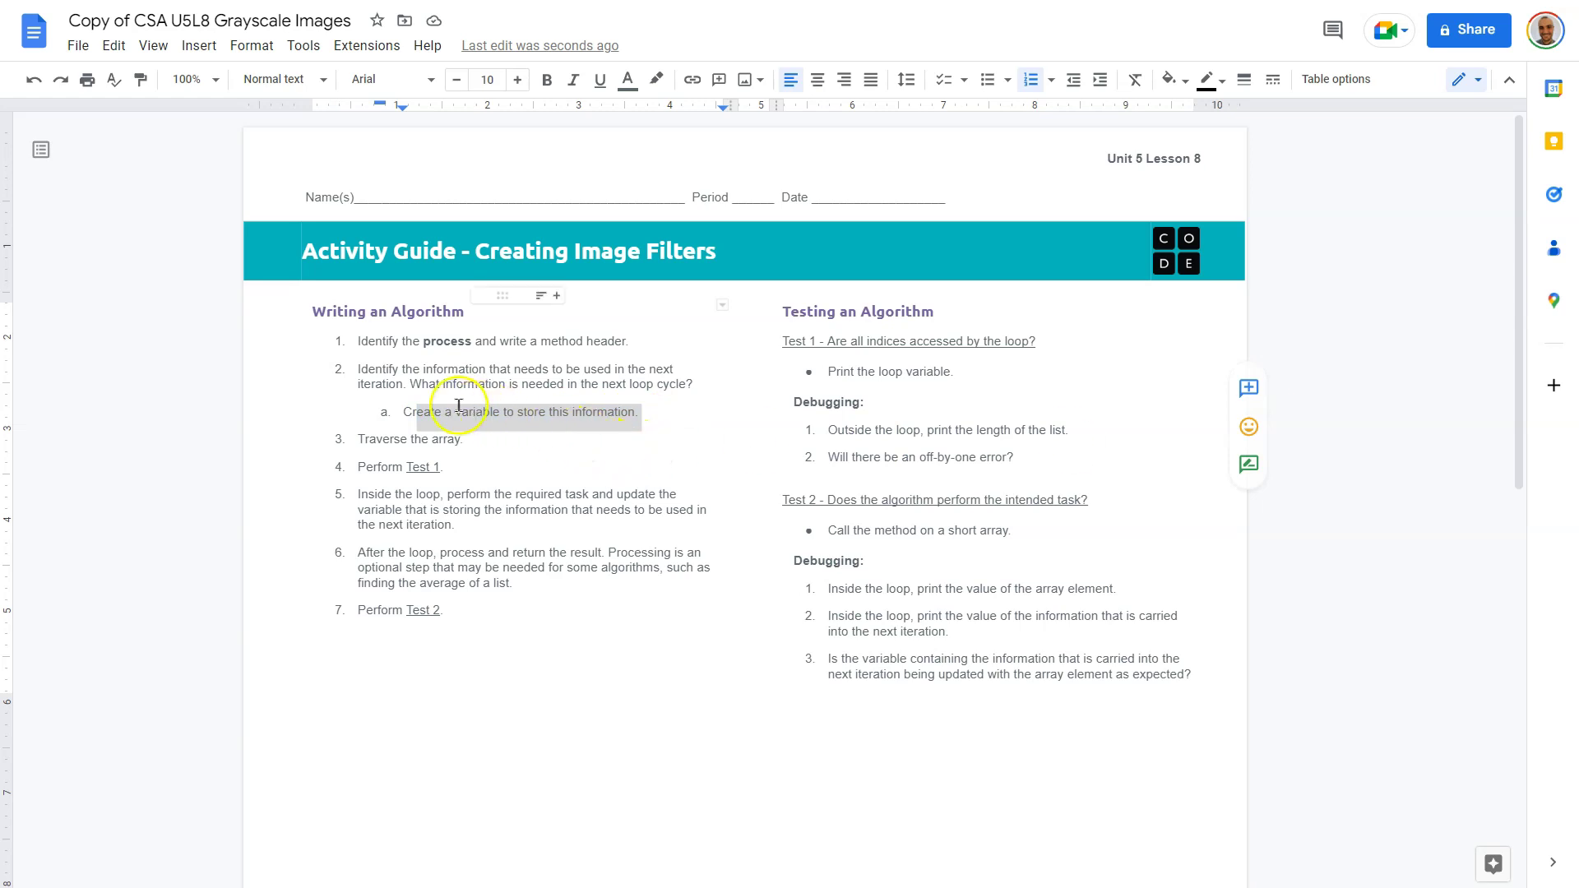
pyautogui.click(548, 417)
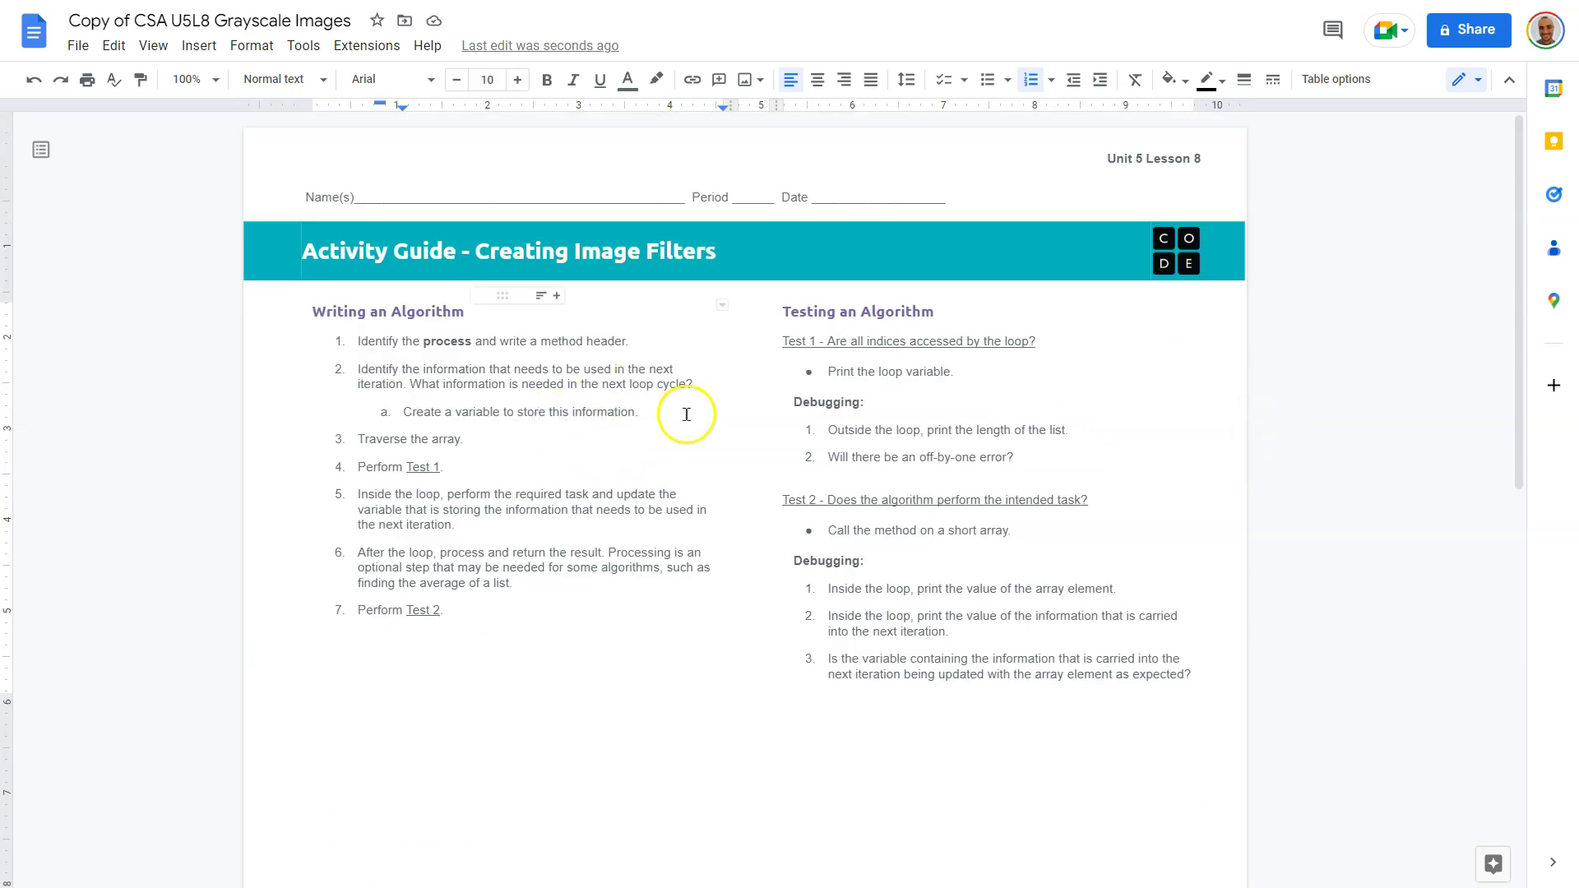
pyautogui.moveTo(686, 415)
pyautogui.mouseDown()
pyautogui.moveTo(318, 369)
pyautogui.moveTo(325, 383)
pyautogui.mouseUp()
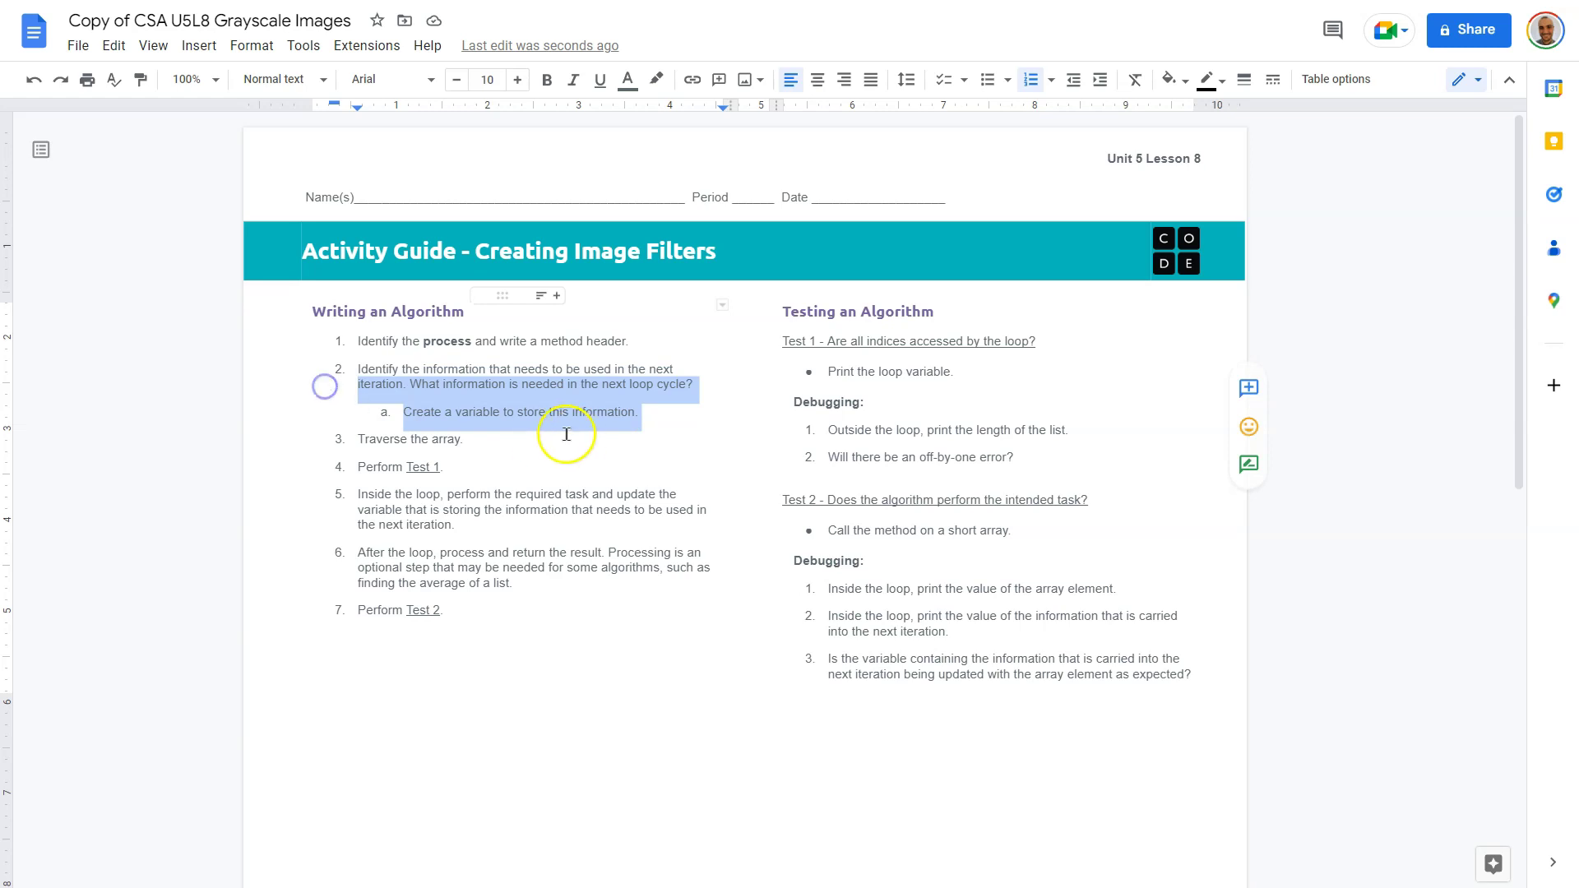
pyautogui.click(508, 423)
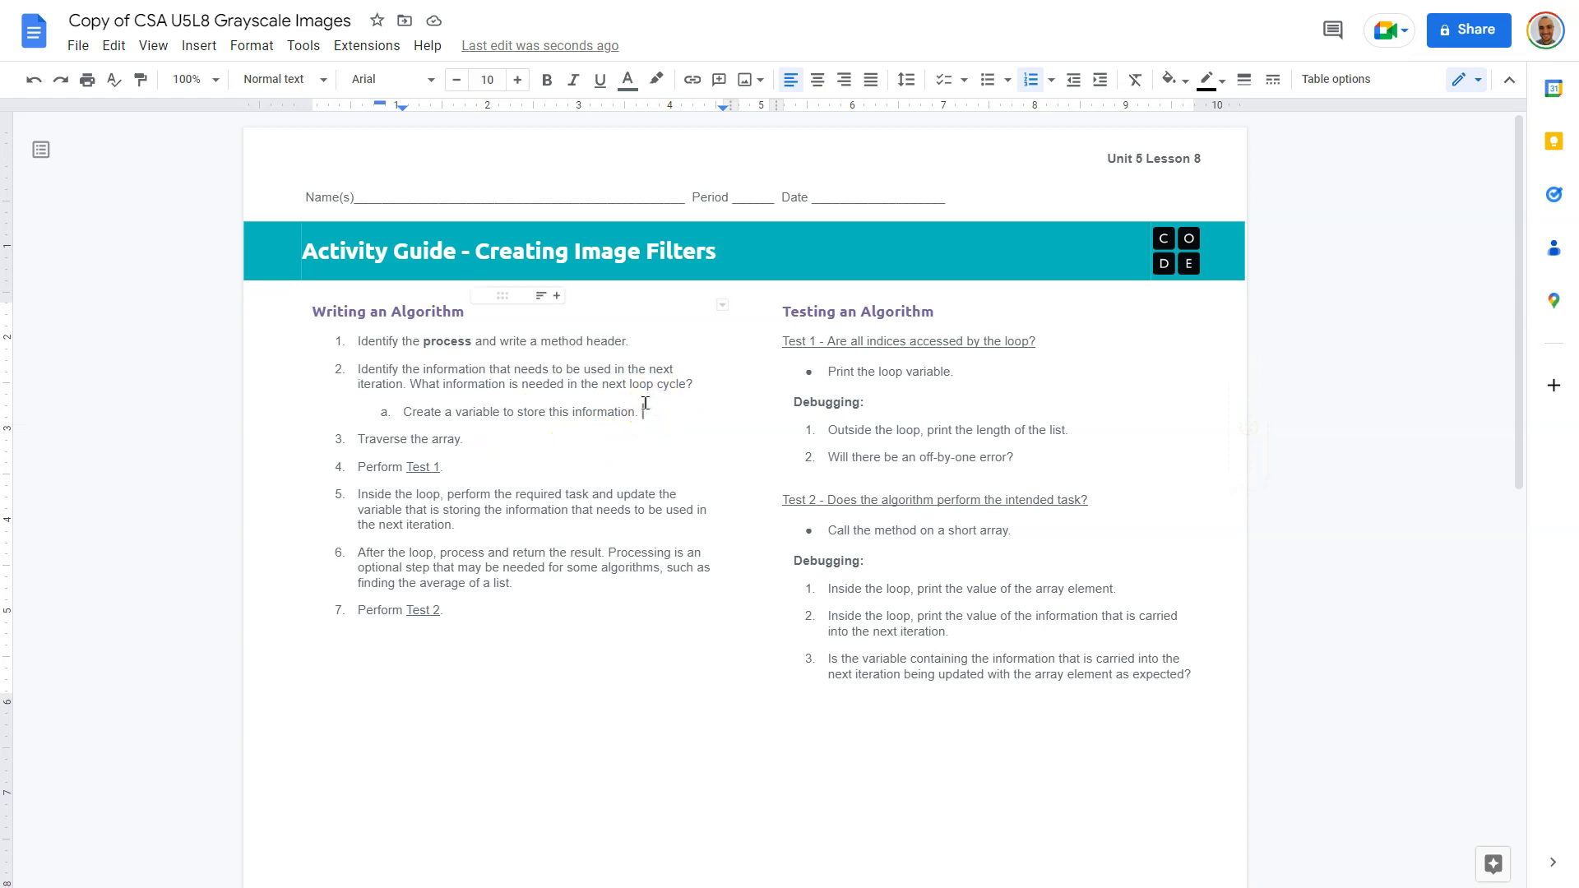
# - Review step 2's sub-step a, step 3's array and the Test 1 step
pyautogui.moveTo(636, 422); pyautogui.dragTo(367, 381)
pyautogui.moveTo(412, 441); pyautogui.dragTo(500, 452)
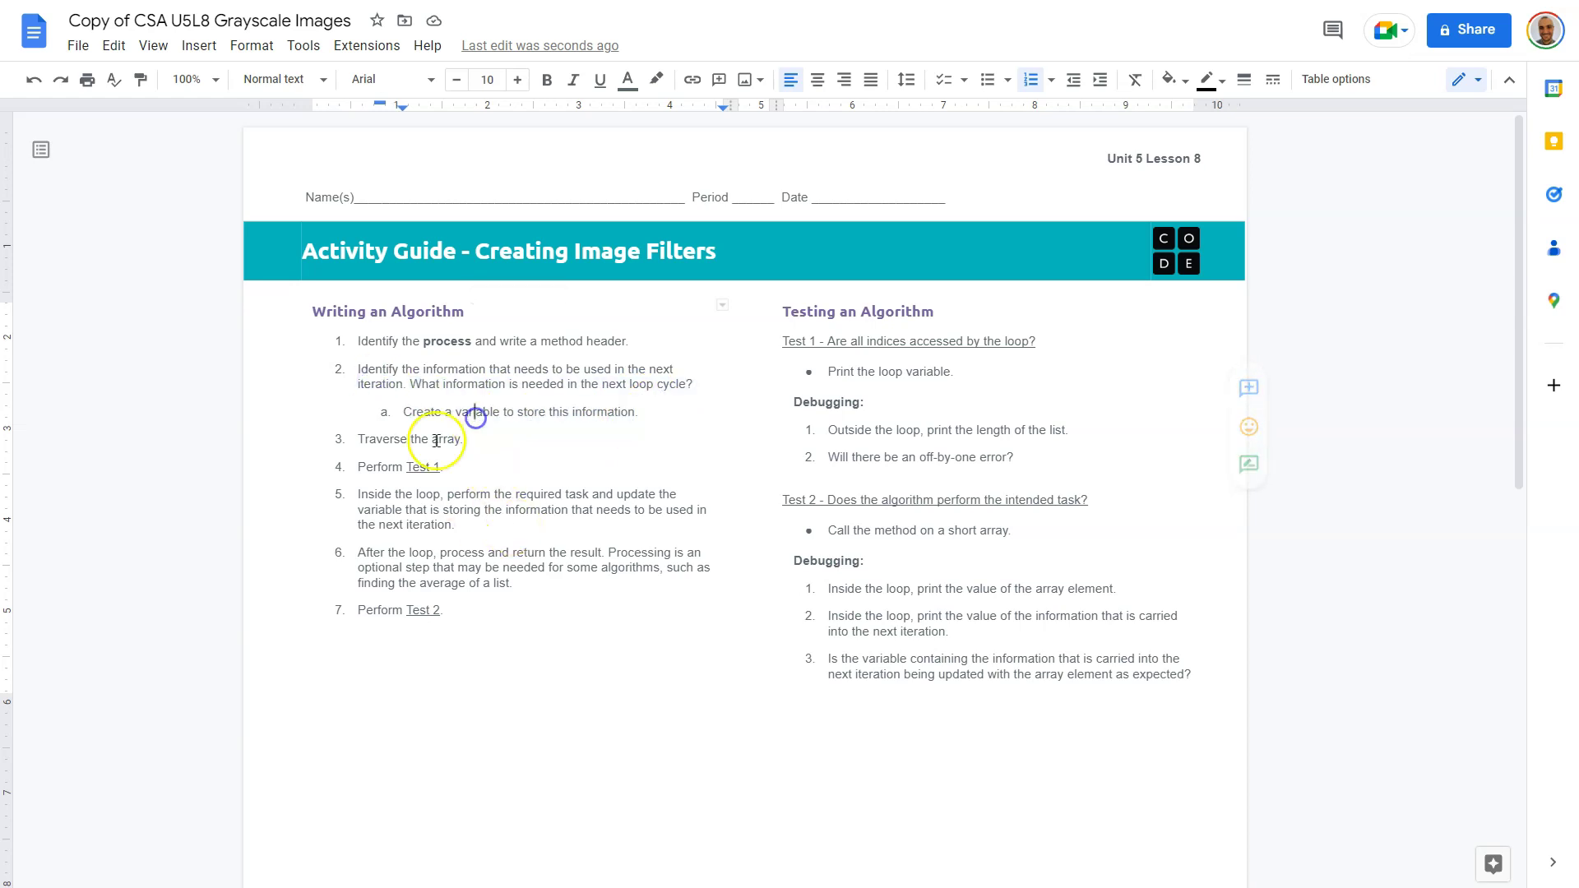
pyautogui.click(510, 445)
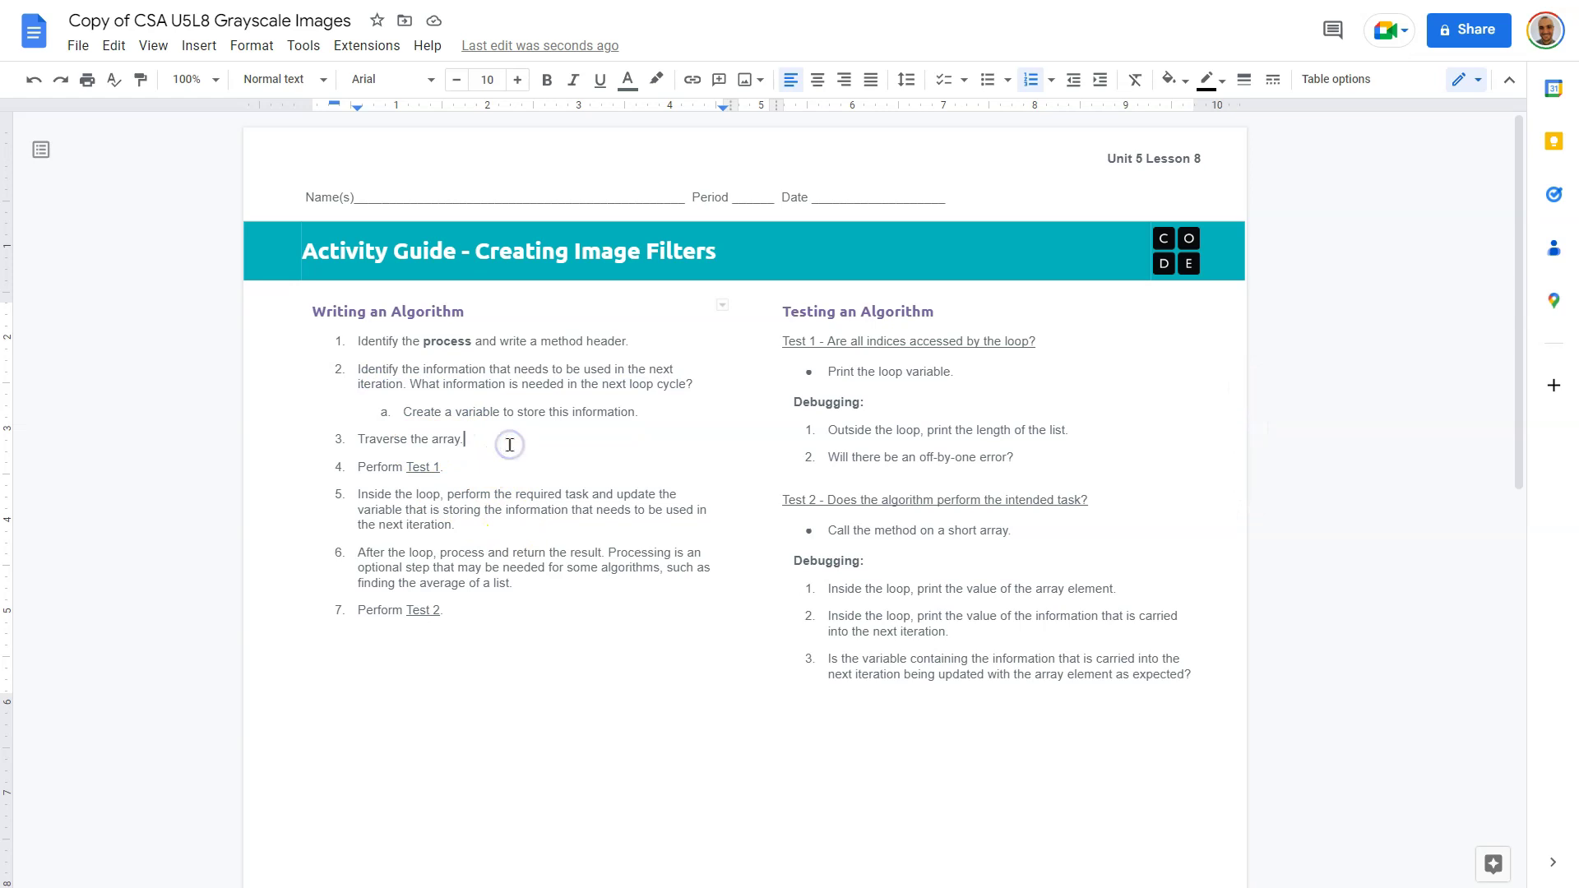
pyautogui.click(448, 465)
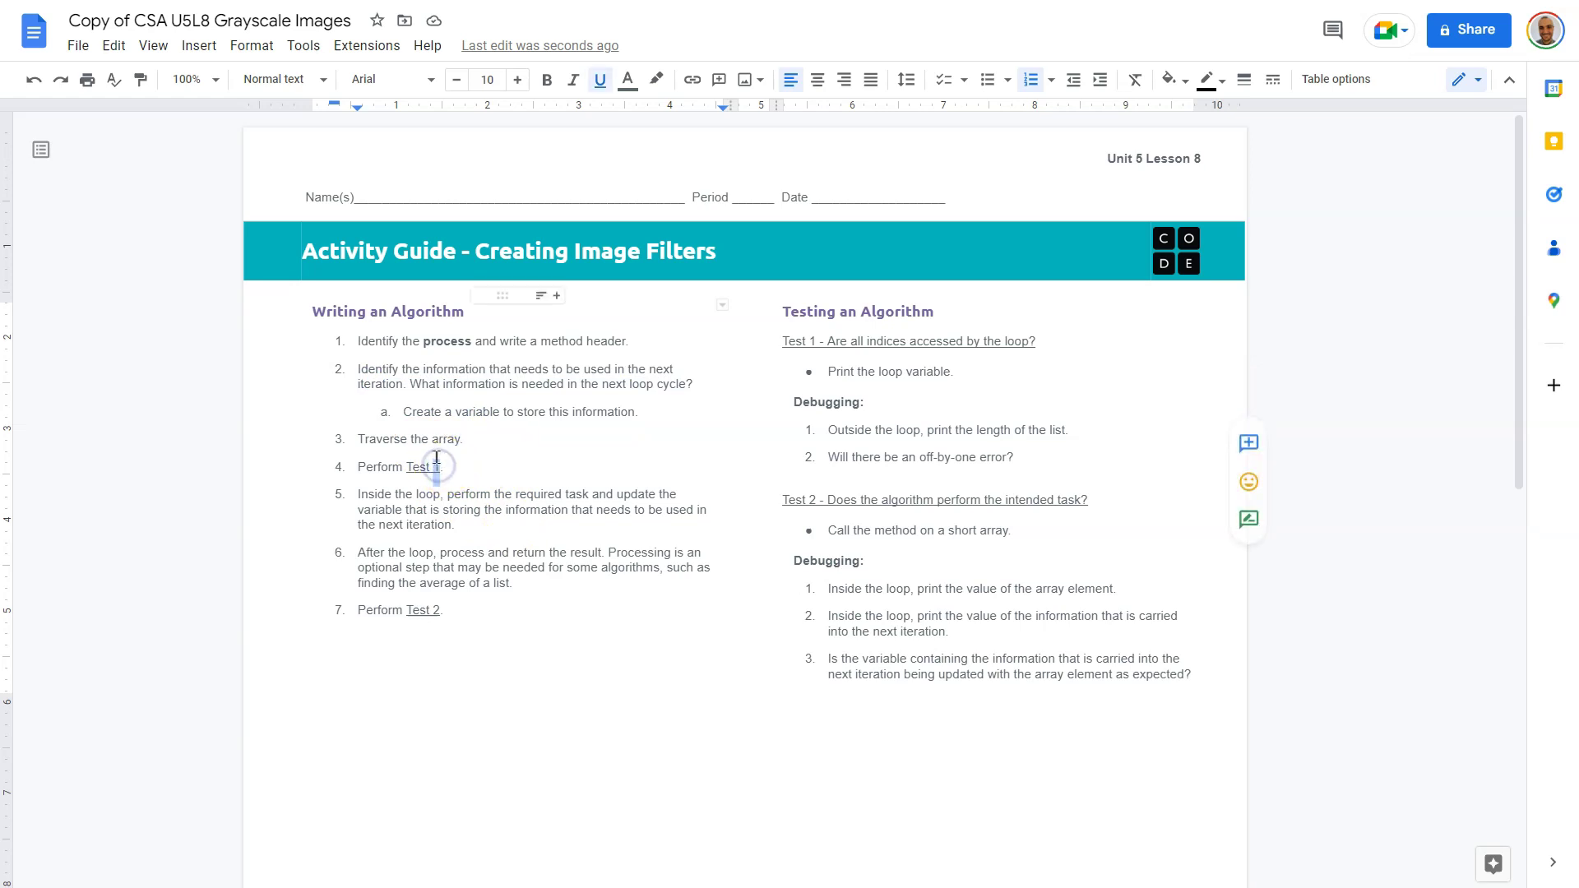
pyautogui.click(406, 439)
# - Review the loop-variable, list-length and off-by-one checks and steps 5–6
pyautogui.click(990, 375)
pyautogui.moveTo(990, 374); pyautogui.dragTo(816, 372)
pyautogui.moveTo(812, 429)
pyautogui.mouseDown()
pyautogui.moveTo(1087, 424)
pyautogui.moveTo(808, 463)
pyautogui.mouseUp()
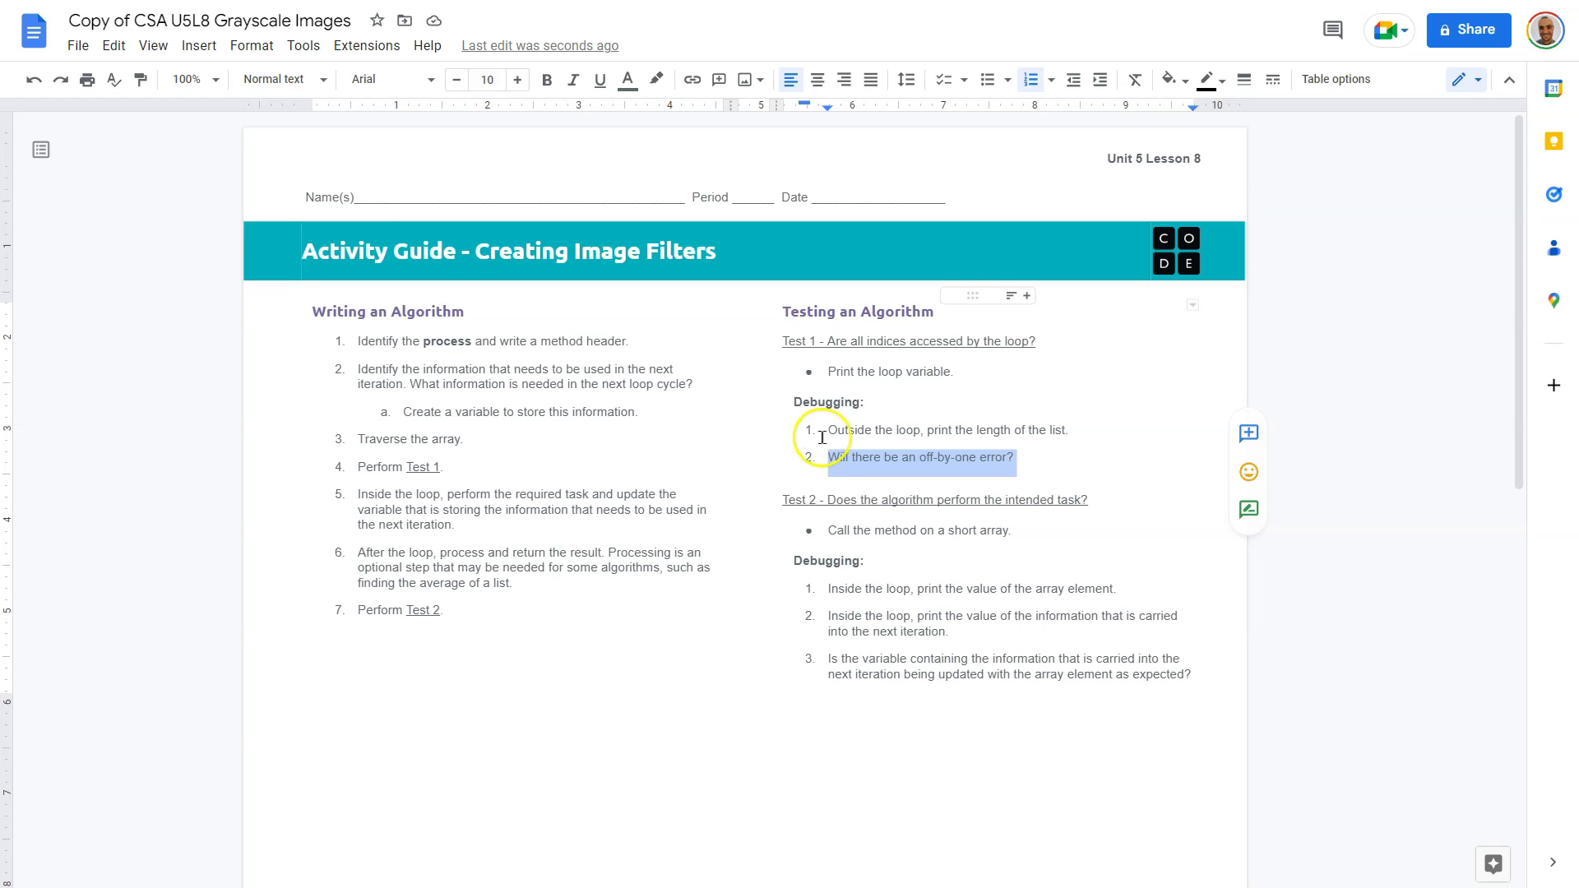
pyautogui.click(445, 530)
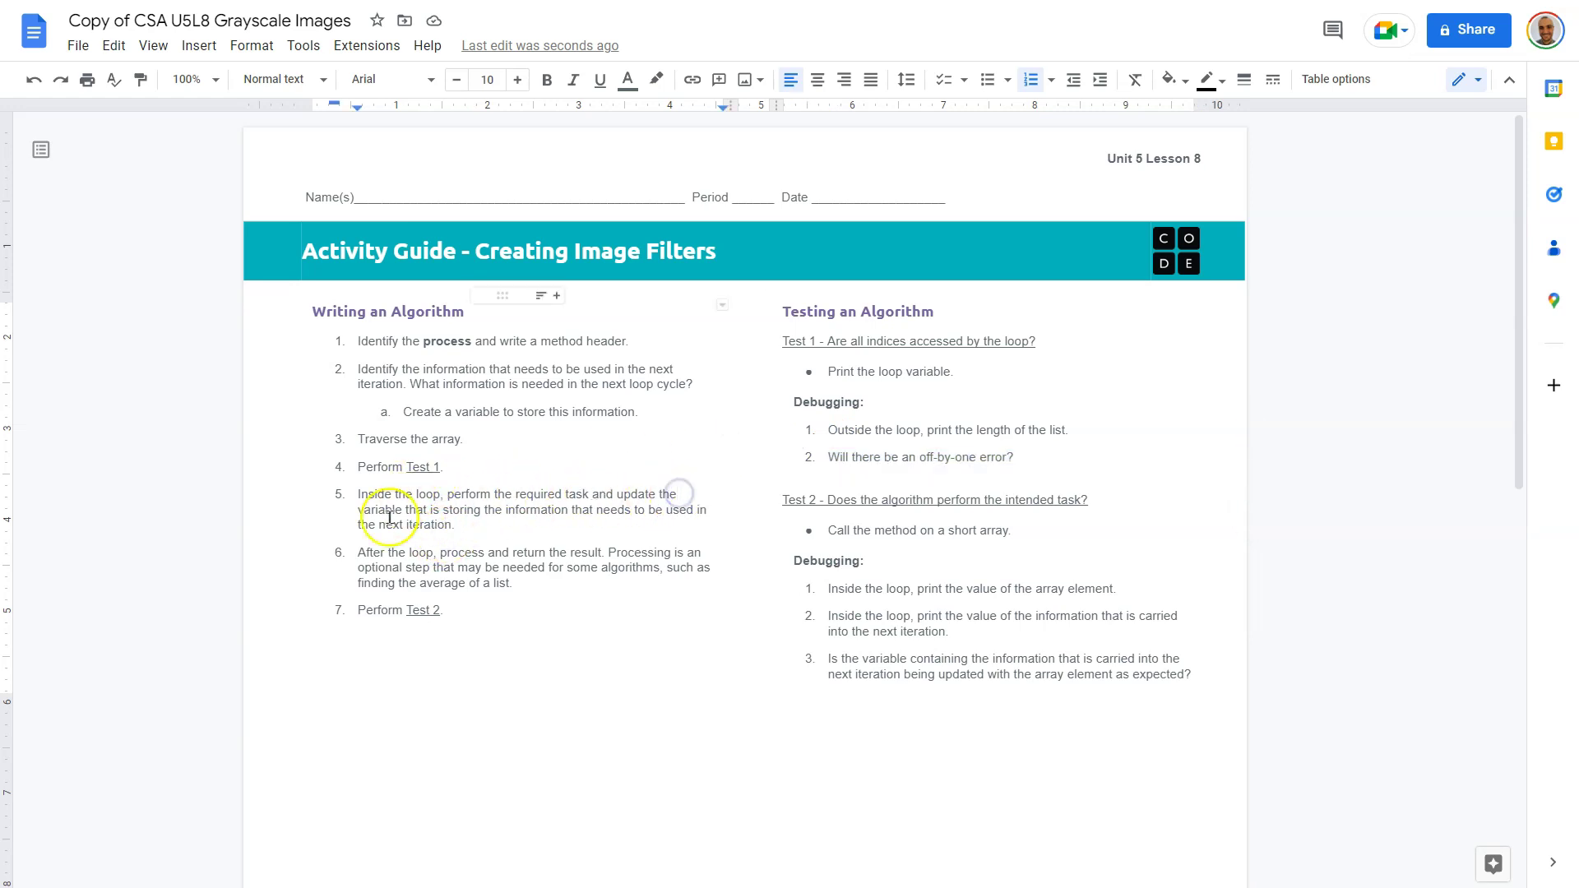
pyautogui.moveTo(385, 510); pyautogui.dragTo(535, 523)
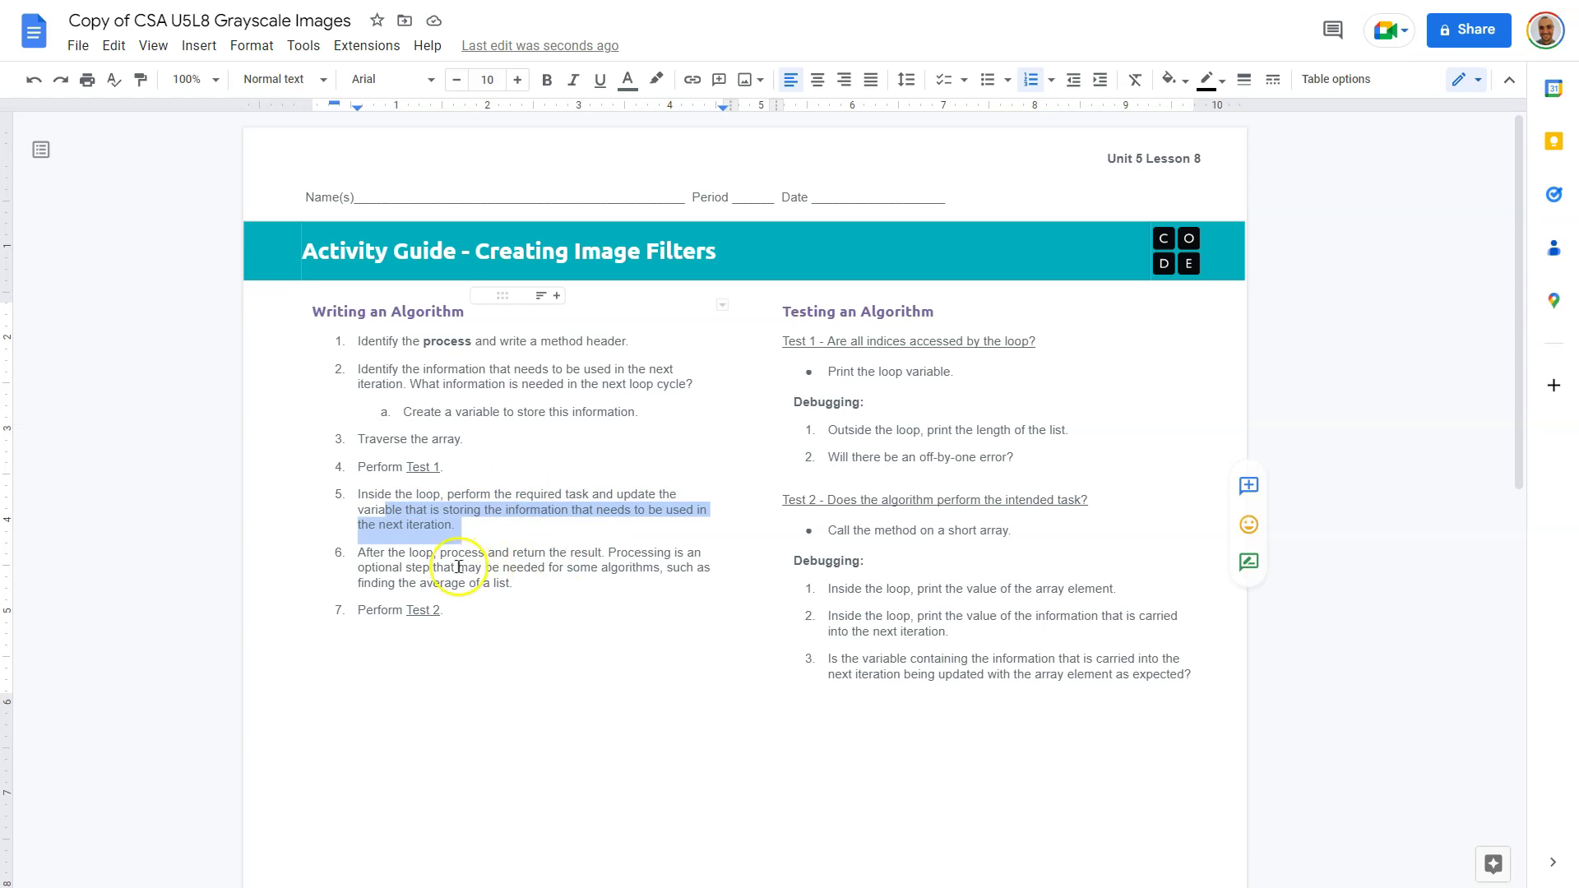
pyautogui.moveTo(434, 551); pyautogui.dragTo(571, 587)
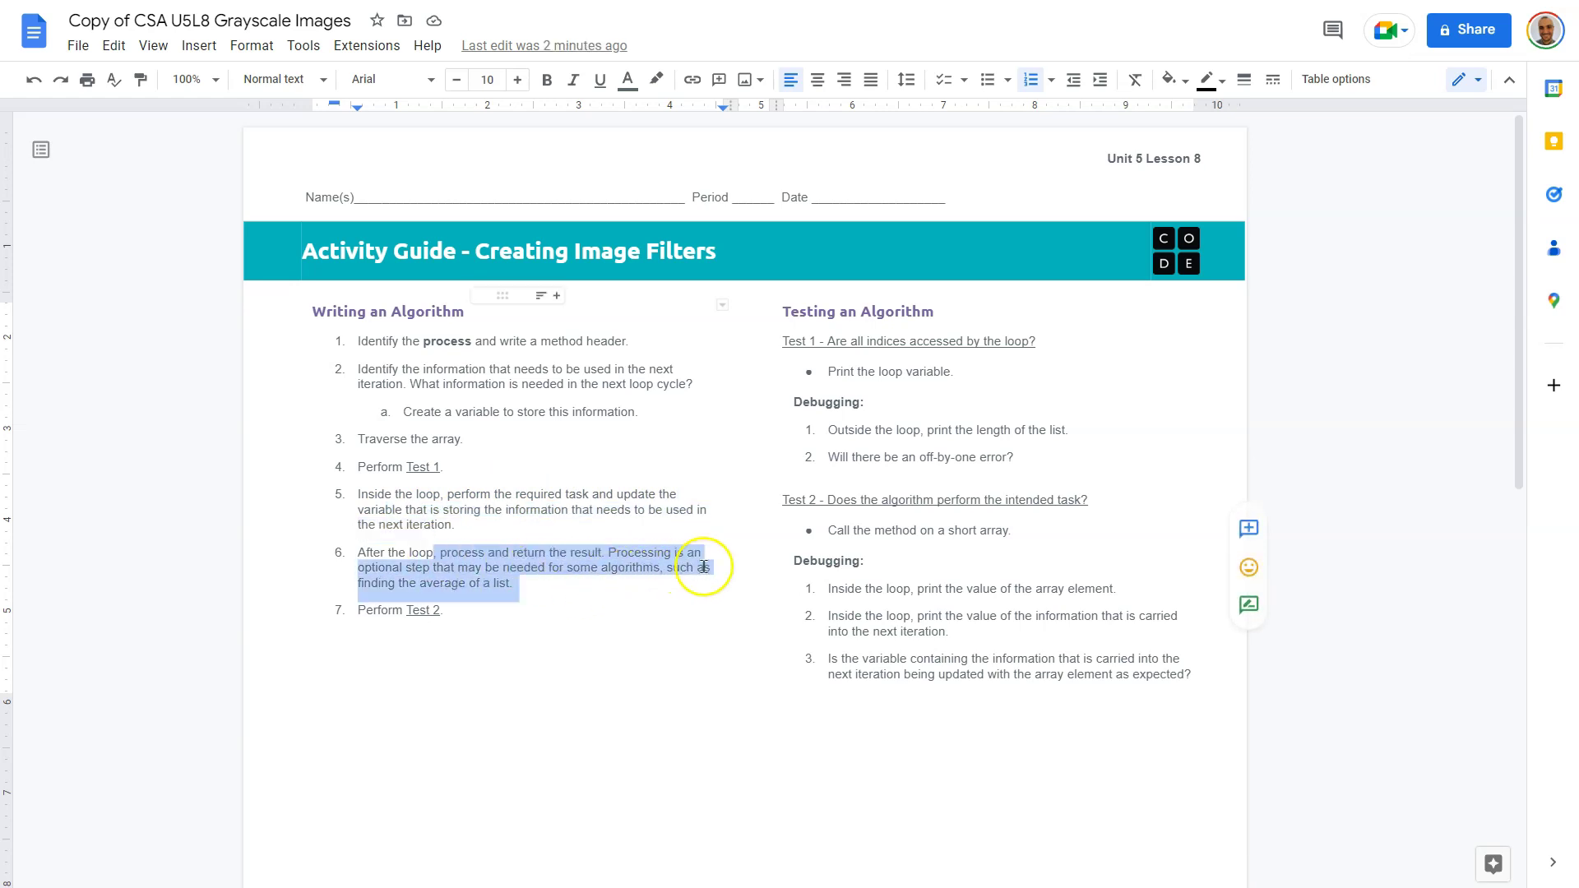
pyautogui.click(551, 580)
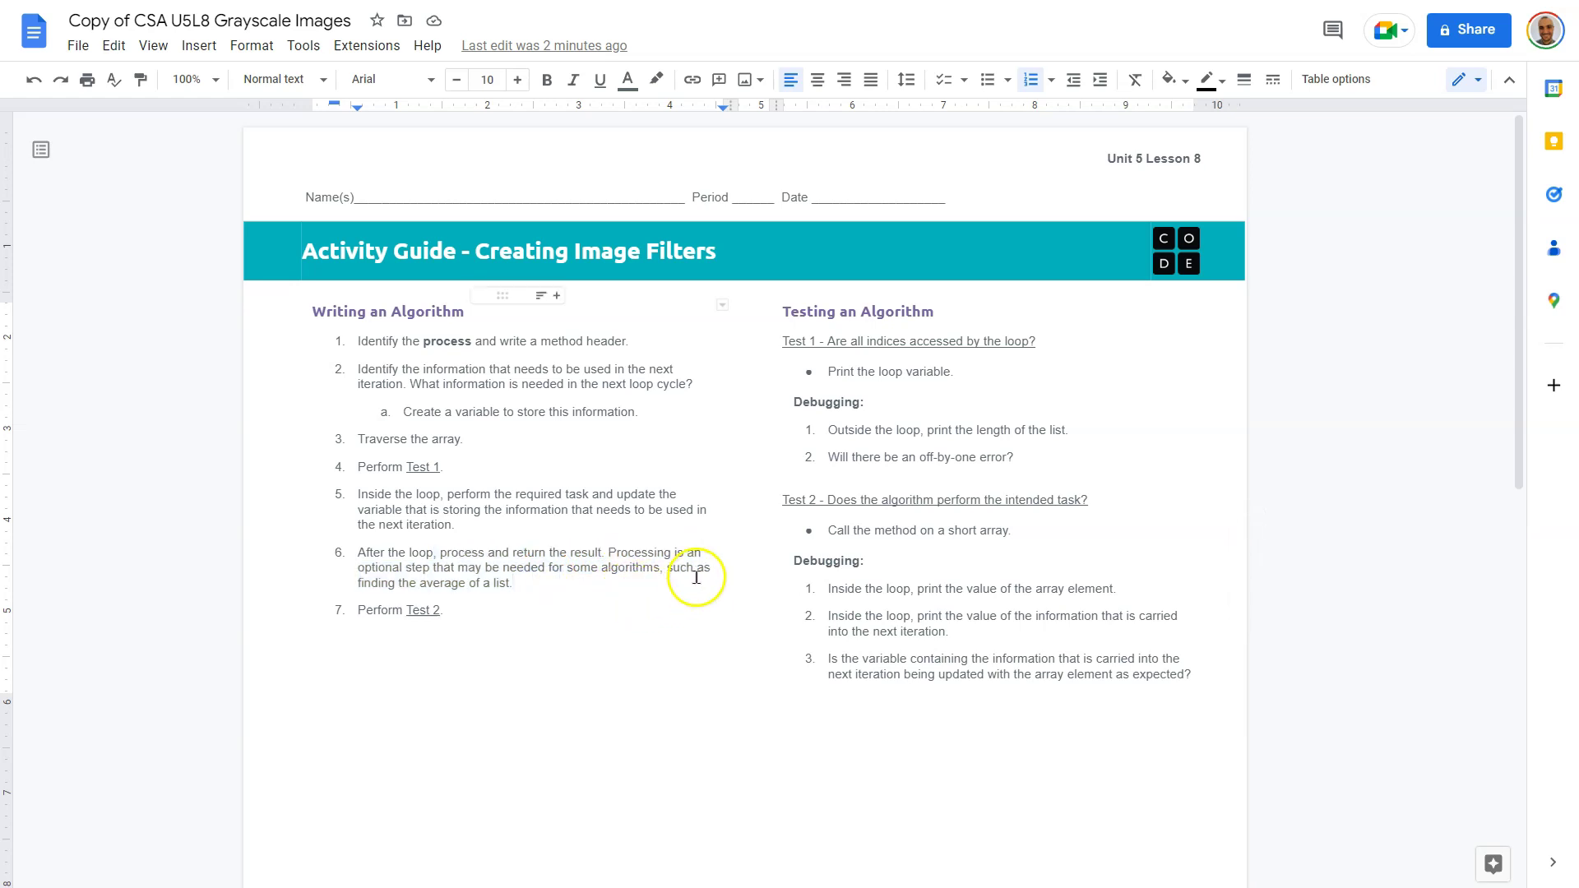
pyautogui.scroll(-2, 952, 334)
pyautogui.scroll(-2, 627, 423)
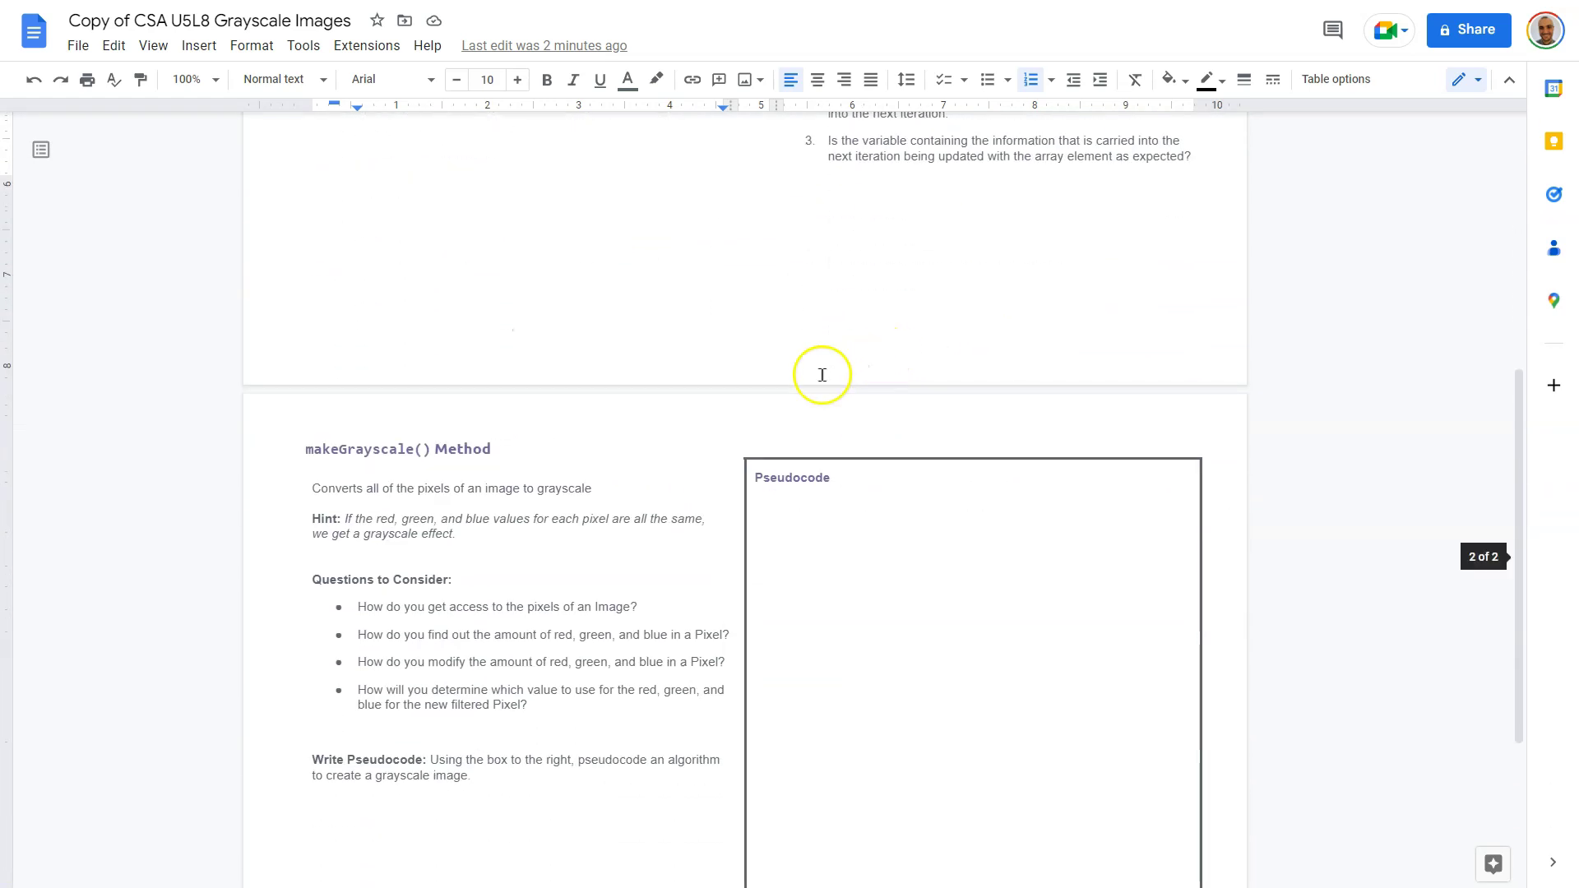
pyautogui.click(660, 604)
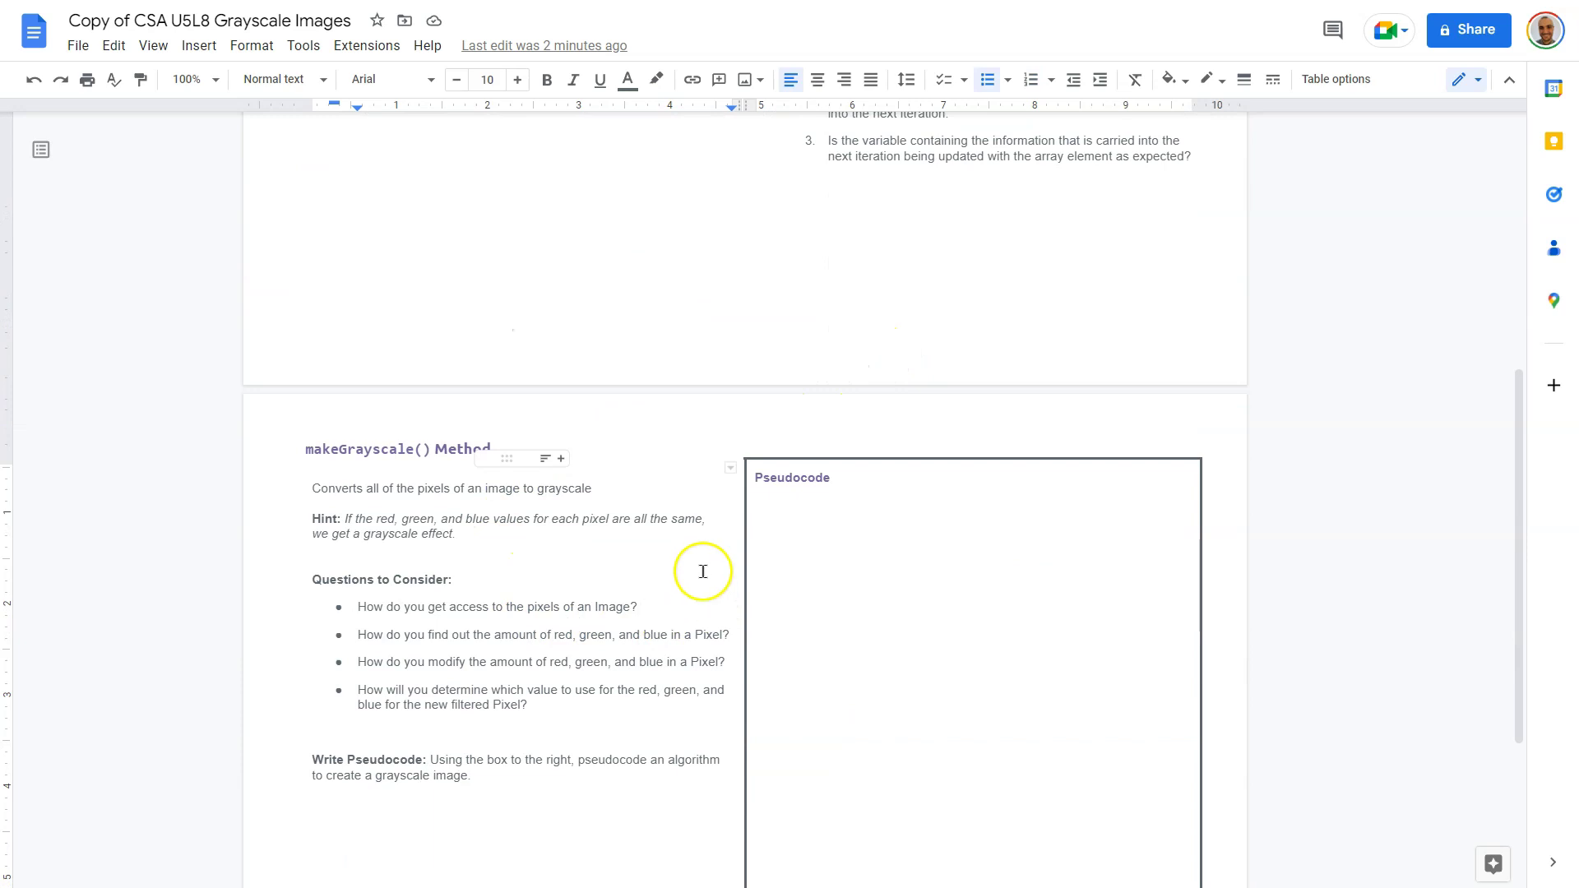
pyautogui.scroll(-2, 740, 518)
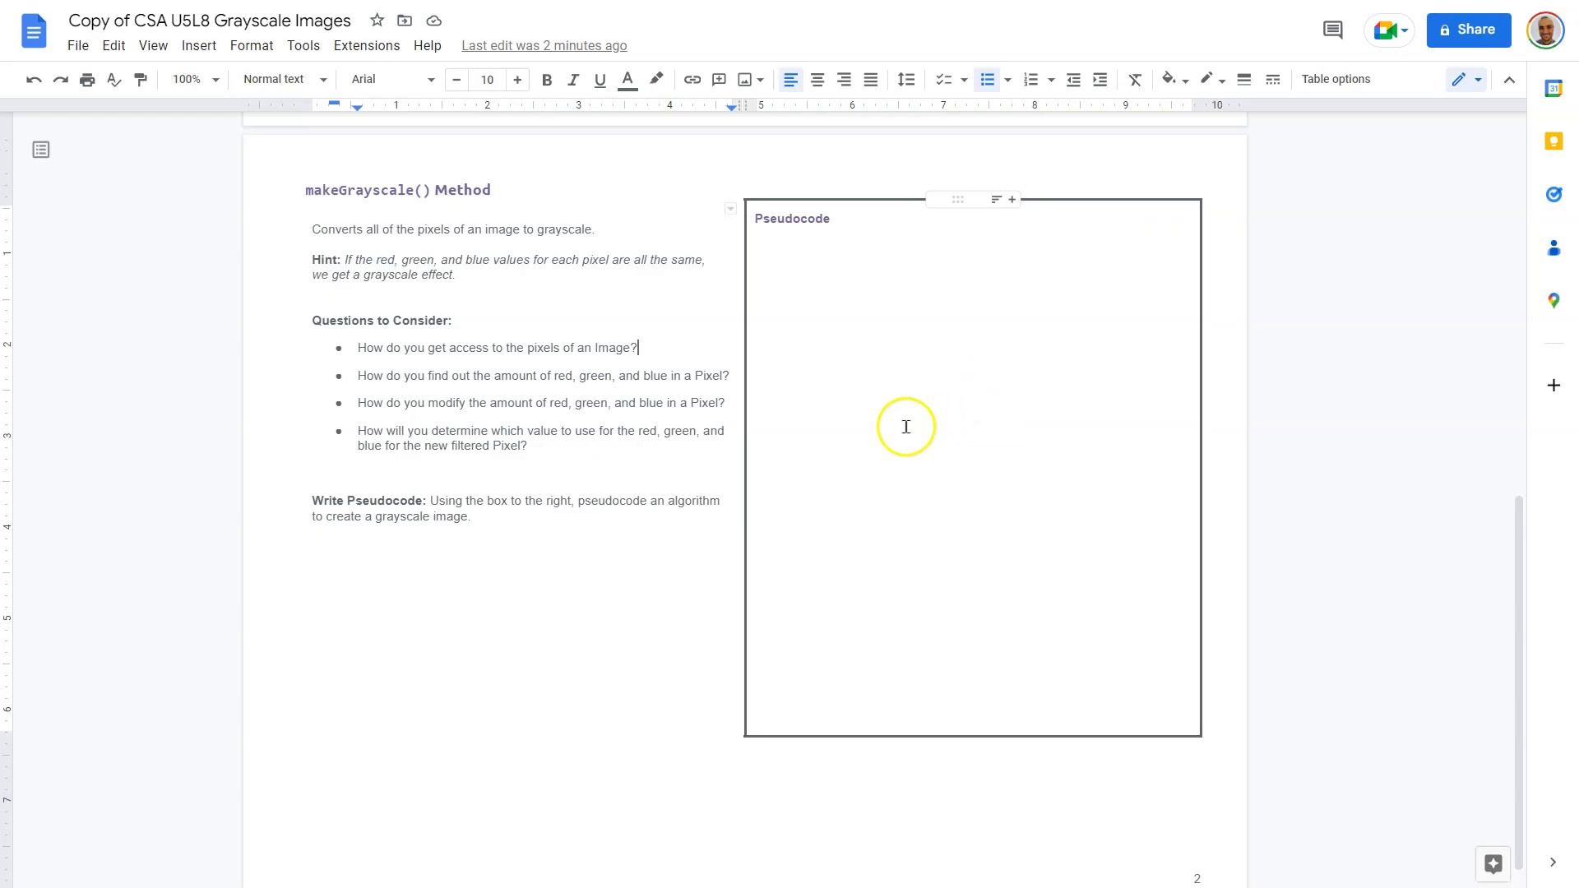
# - Return to the ImagePlus.java code in Java Lab
pyautogui.hotkey('ctrl', 'Tab')
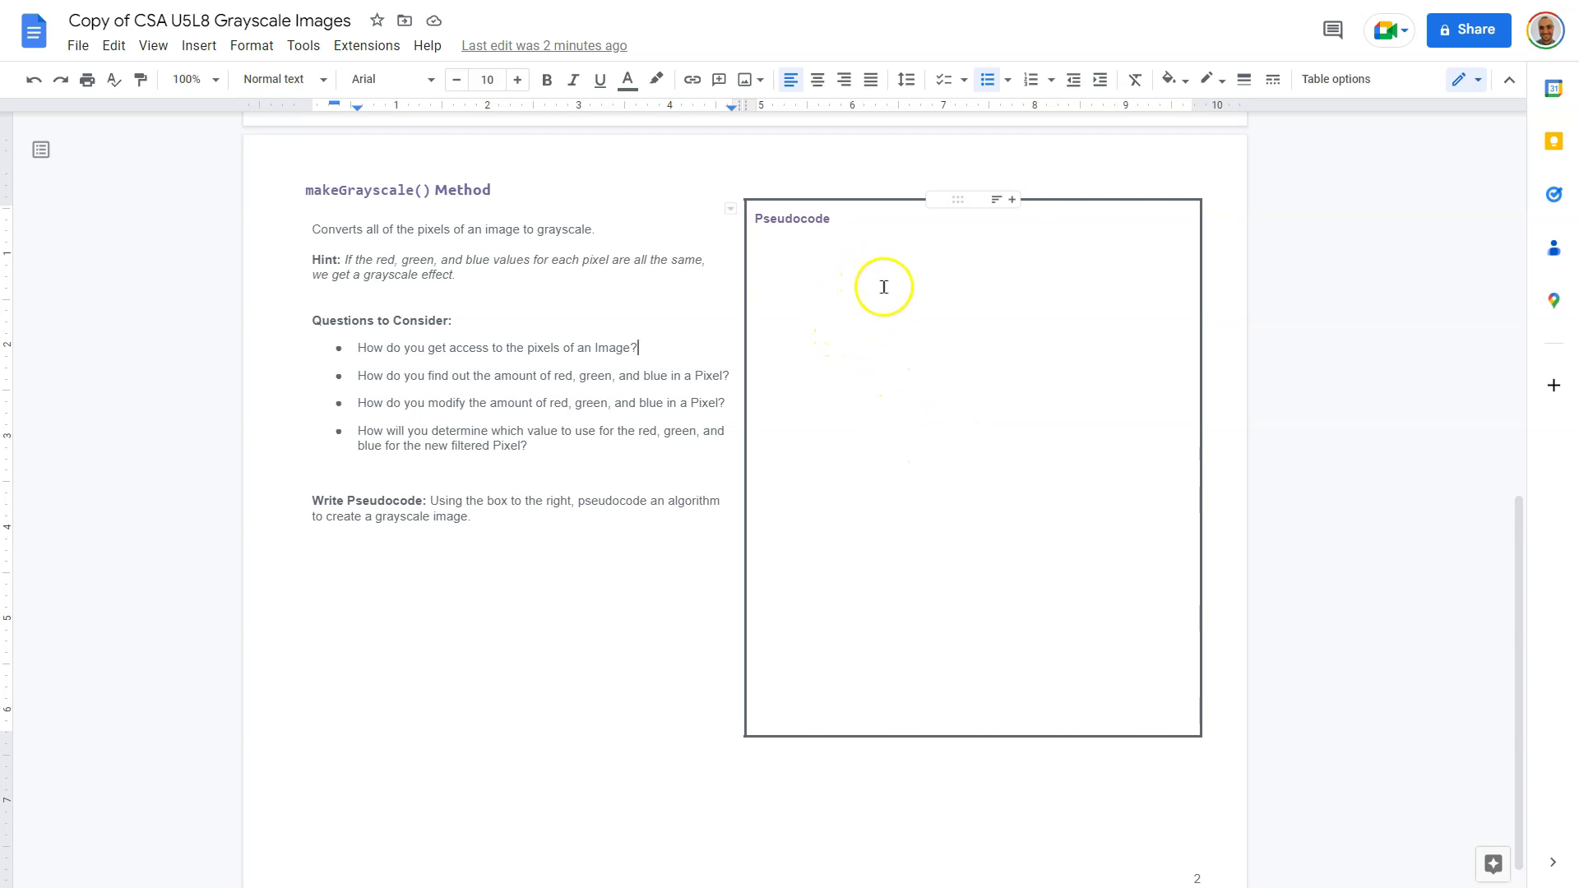
pyautogui.hotkey('ctrl', 'Tab')
pyautogui.click(916, 434)
pyautogui.scroll(-3, 833, 453)
pyautogui.scroll(2, 833, 453)
pyautogui.scroll(-2, 837, 442)
pyautogui.scroll(-3, 837, 437)
pyautogui.scroll(-3, 837, 432)
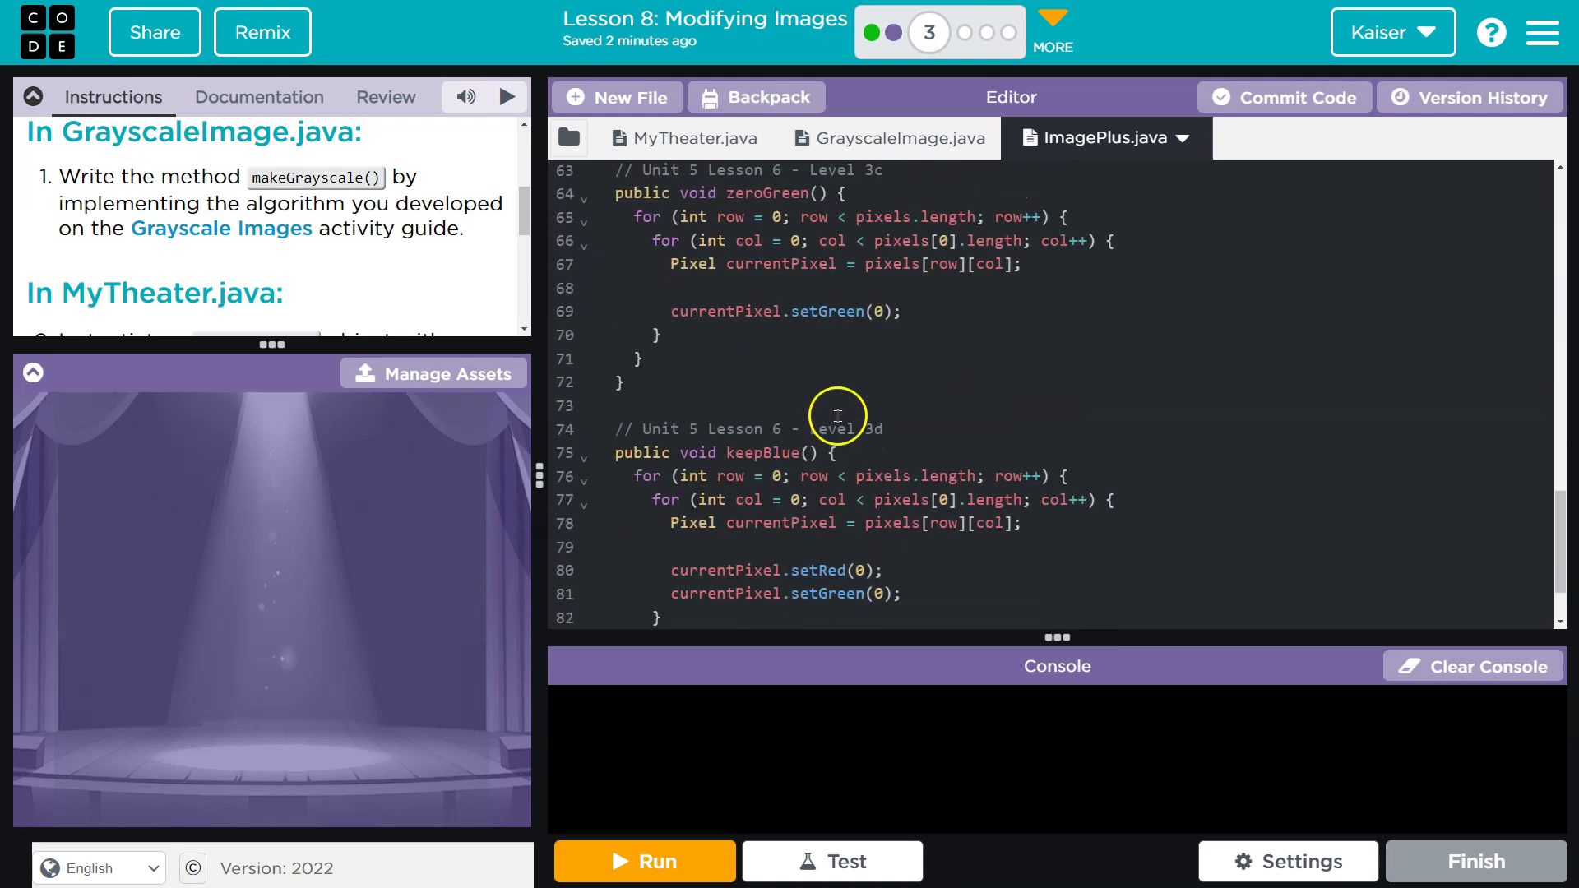
pyautogui.scroll(-1, 837, 426)
pyautogui.scroll(1, 837, 423)
pyautogui.scroll(3, 840, 444)
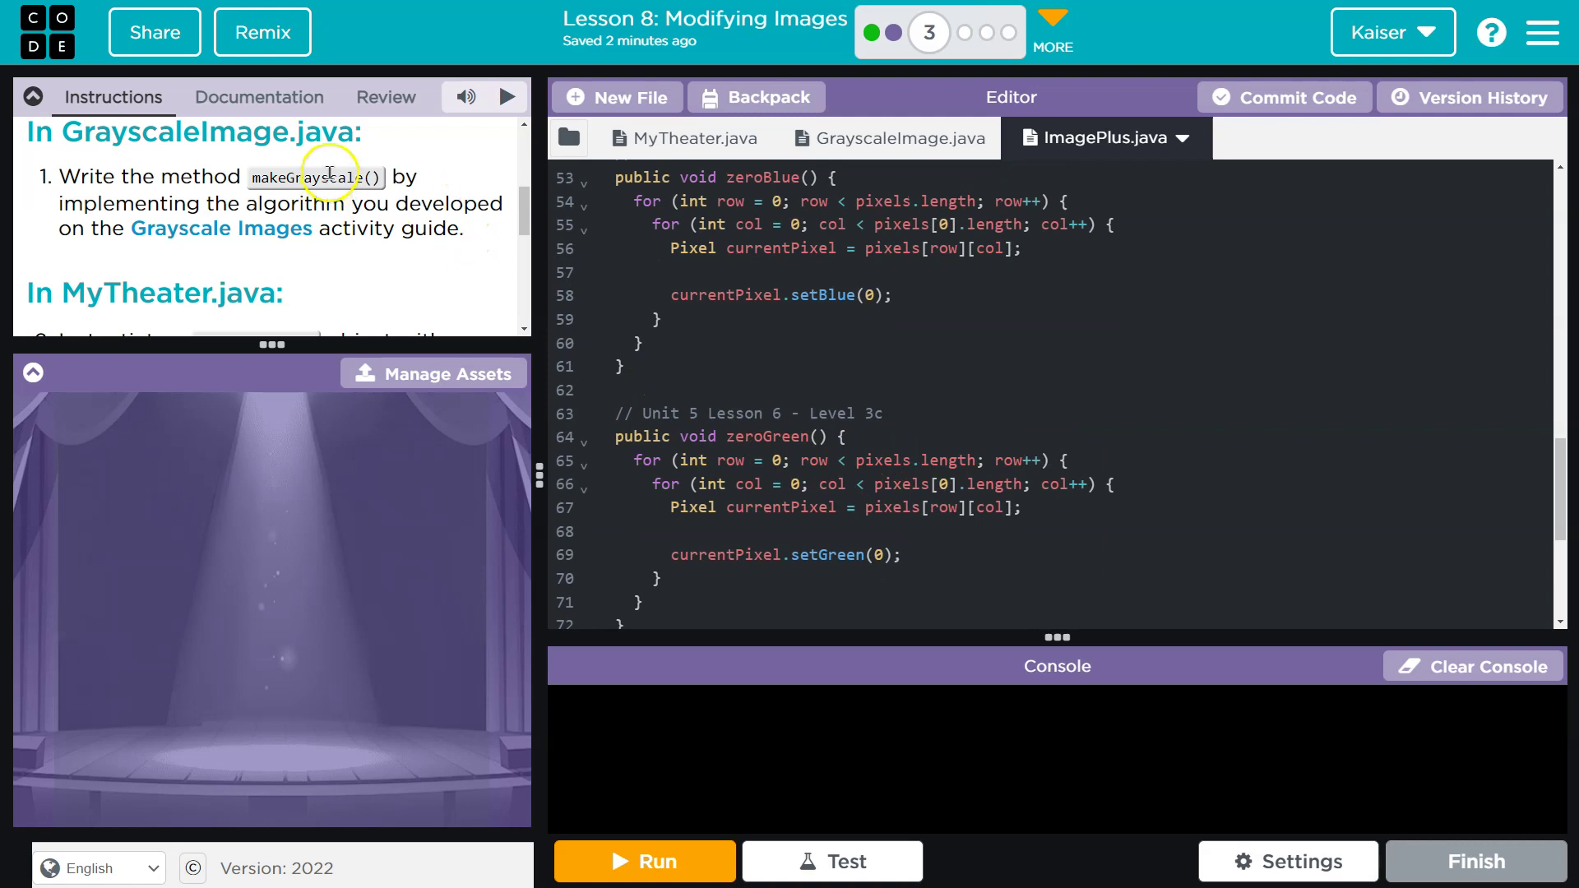
# - Put the caret on the blank line inside makeGrayscale in GrayscaleImage.java
pyautogui.doubleClick(330, 175)
pyautogui.scroll(-4, 877, 244)
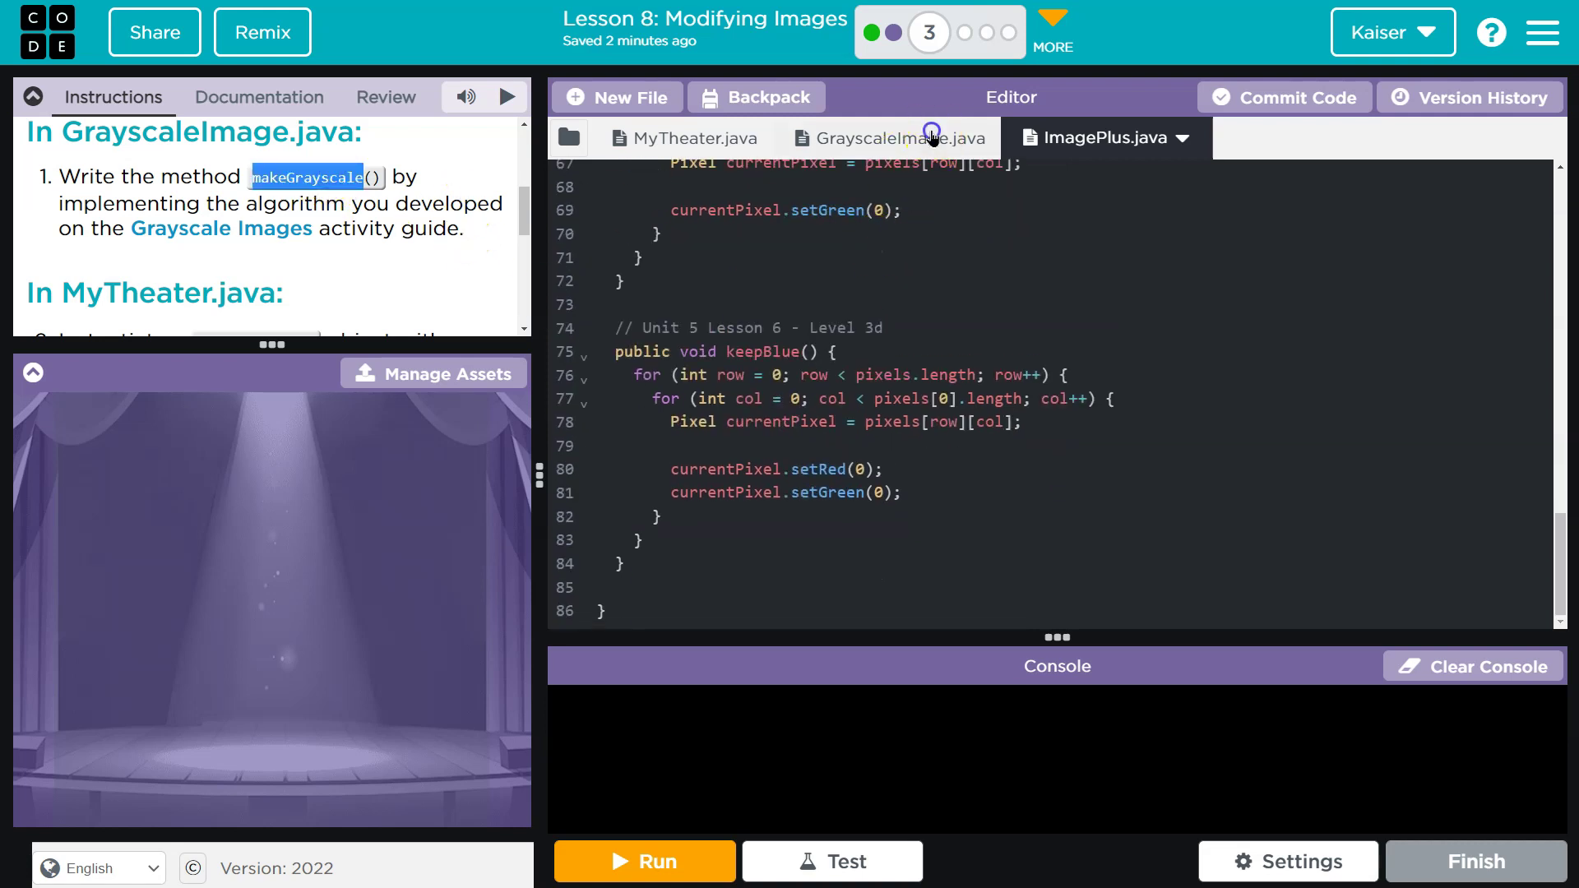
pyautogui.click(931, 136)
pyautogui.scroll(-2, 1002, 358)
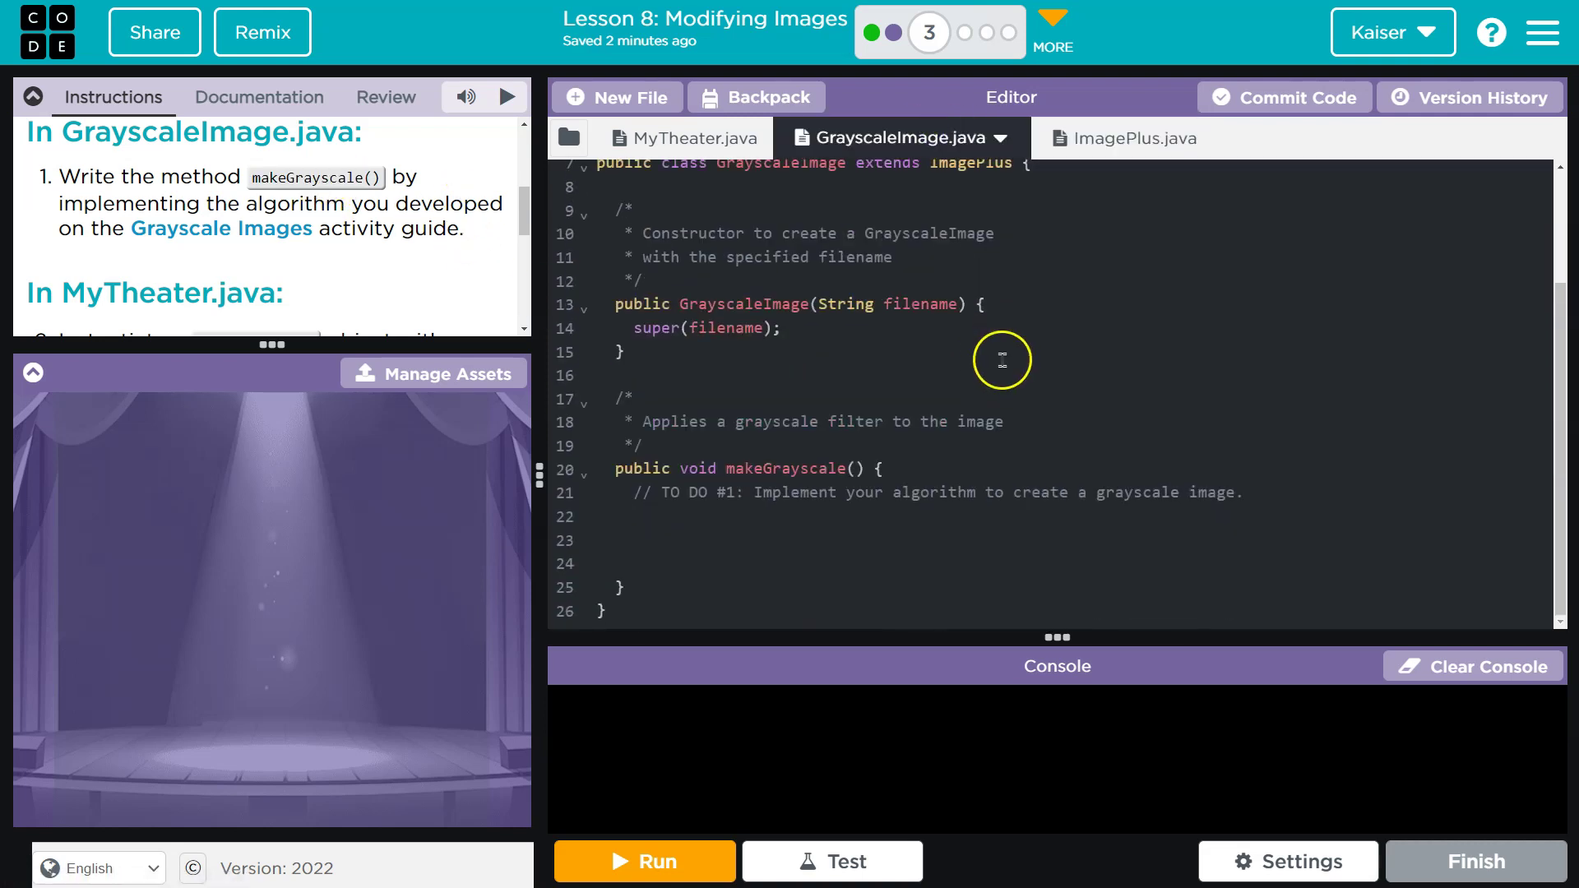
pyautogui.click(820, 500)
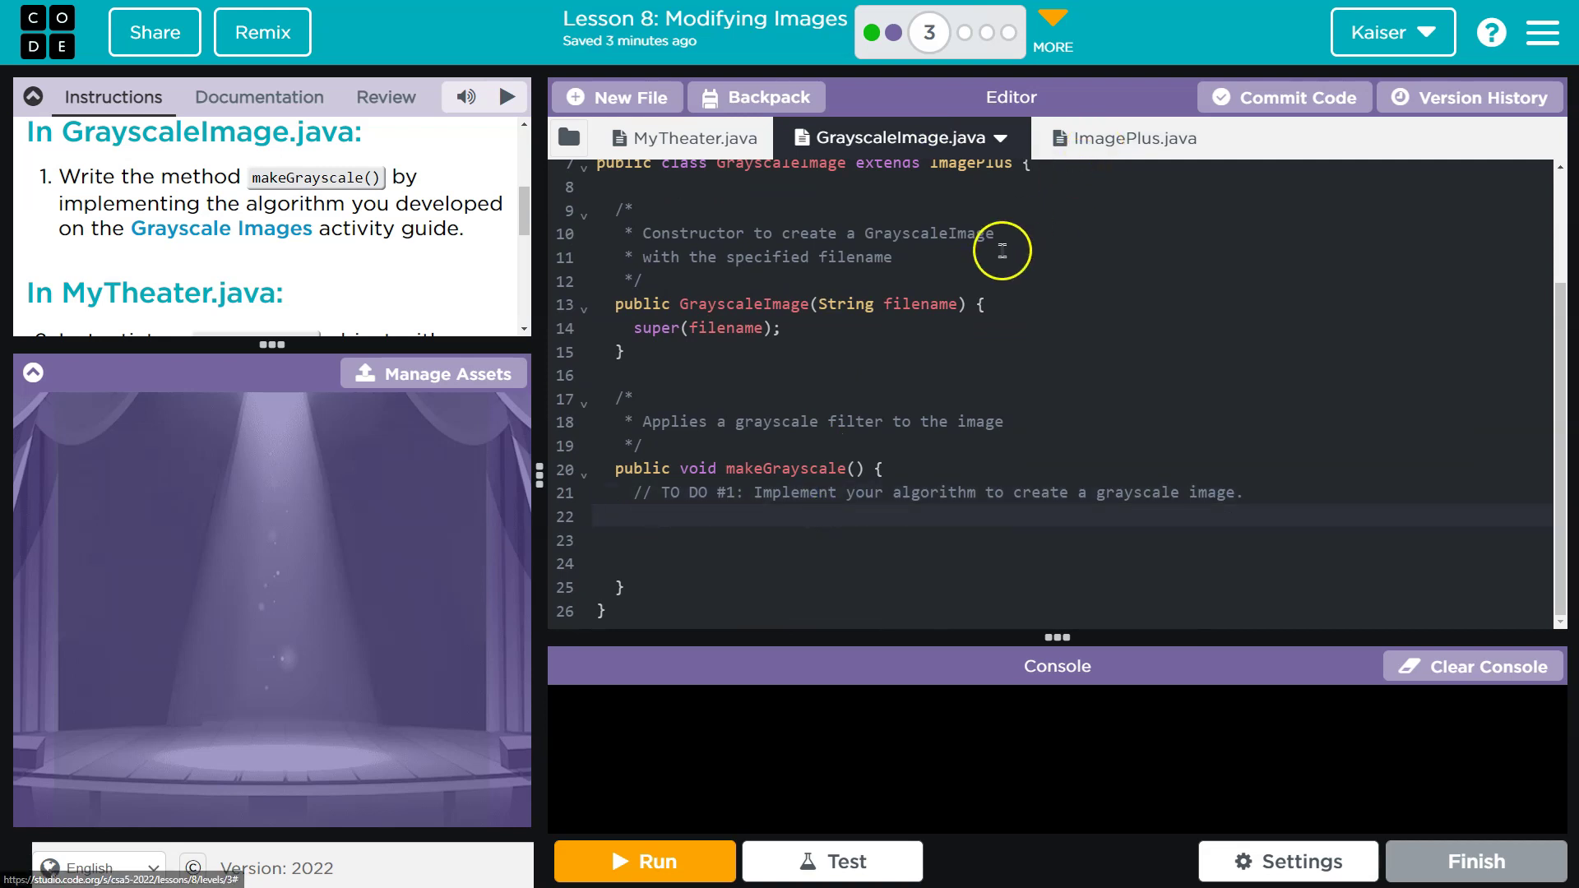
pyautogui.scroll(-3, 330, 272)
pyautogui.scroll(-1, 330, 272)
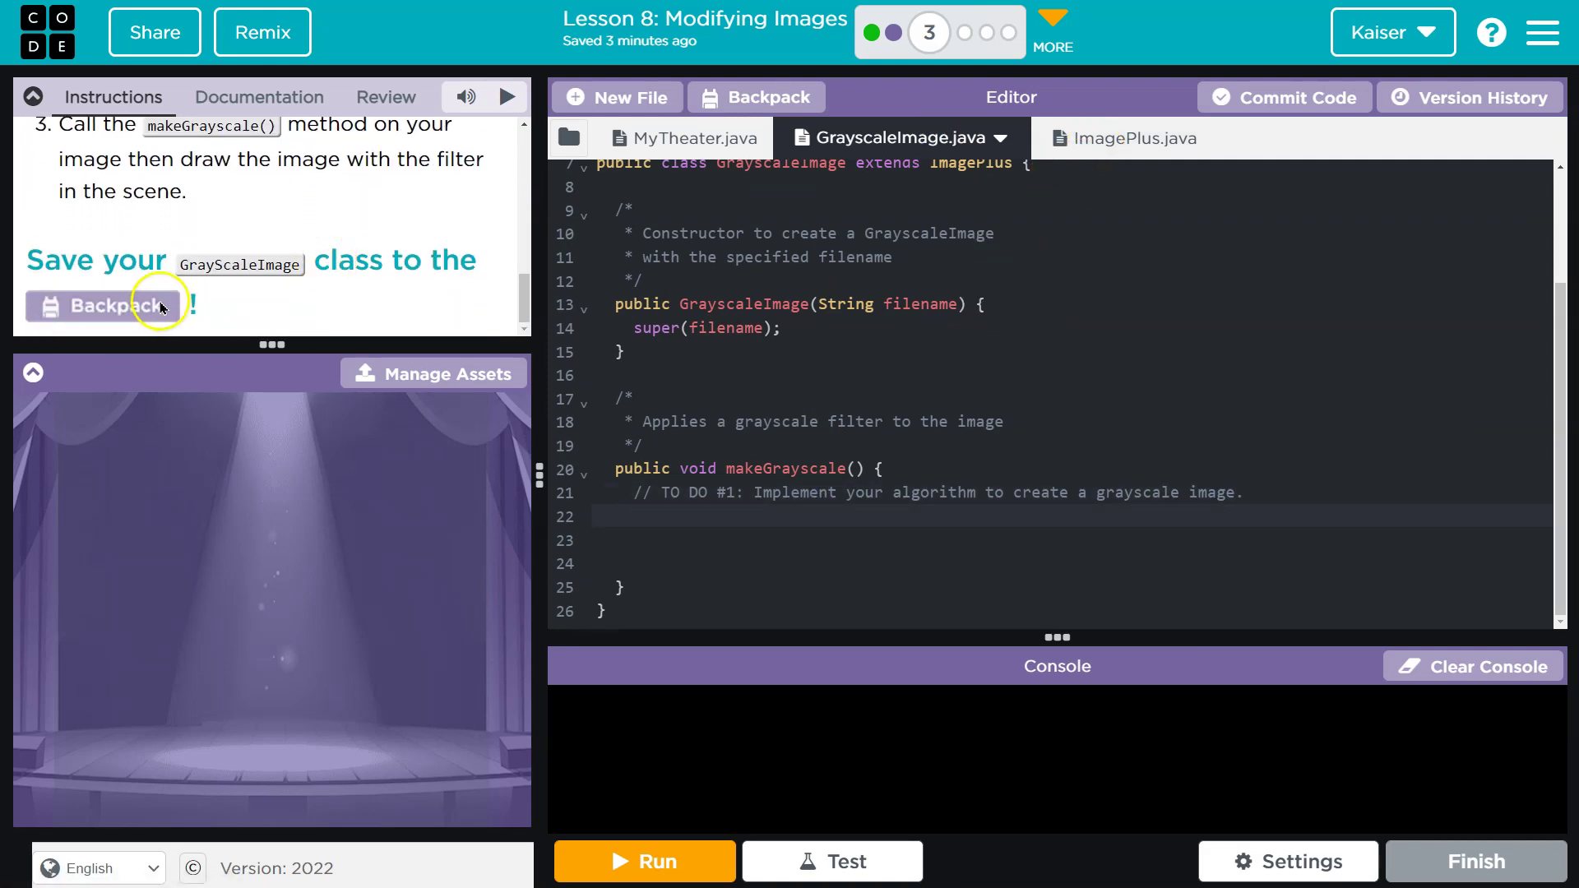
pyautogui.scroll(5, 185, 283)
pyautogui.click(856, 509)
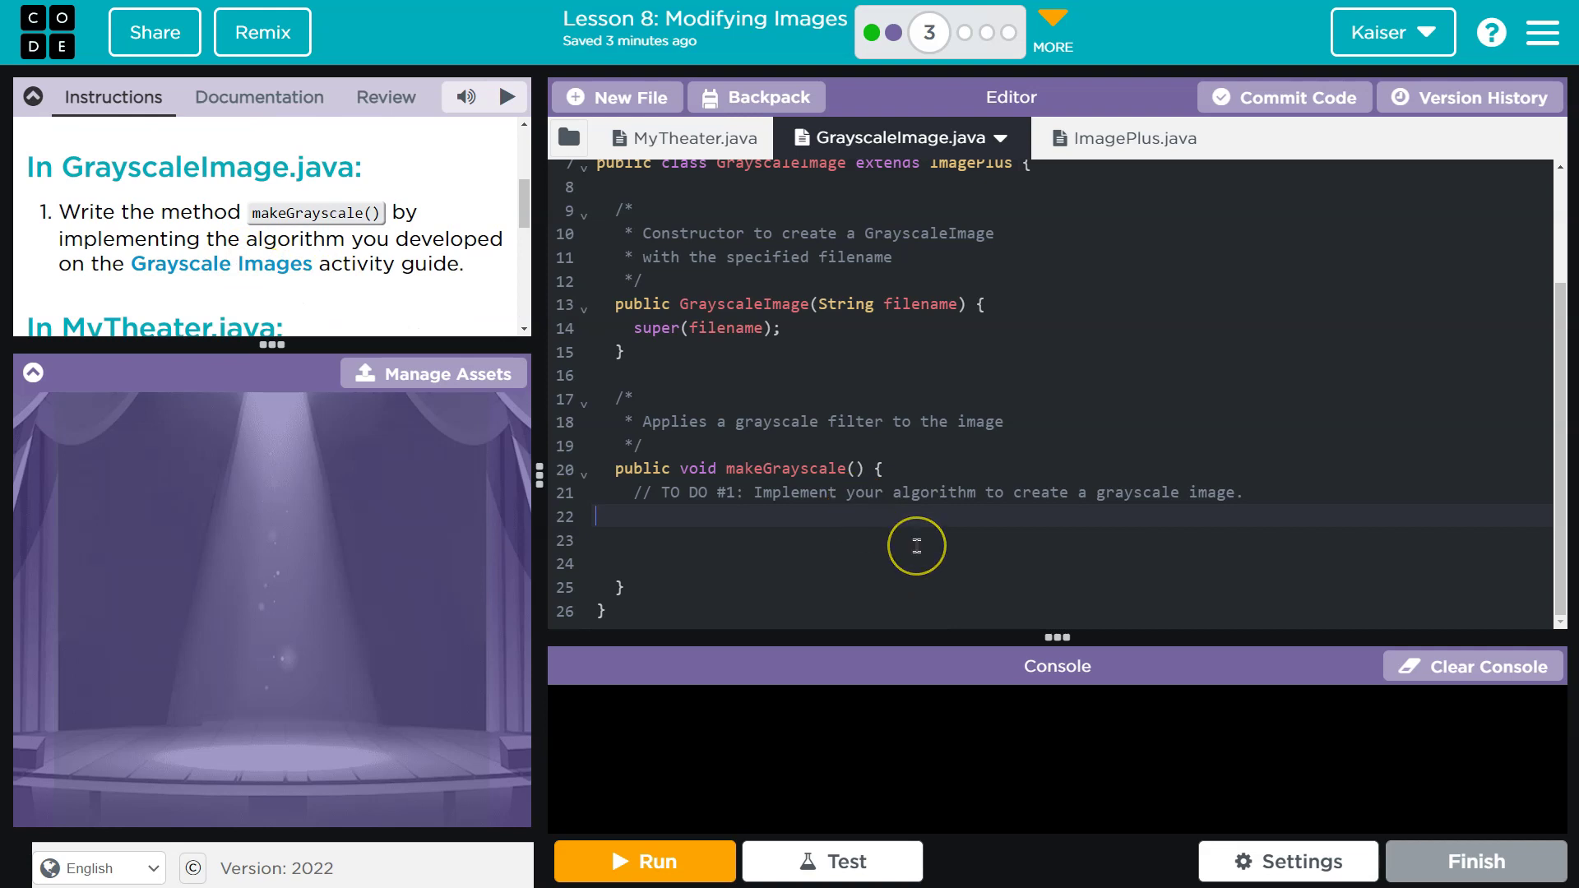
# - Copy zeroBlue's nested row/col loops and currentPixel line from ImagePlus.java
pyautogui.click(1147, 146)
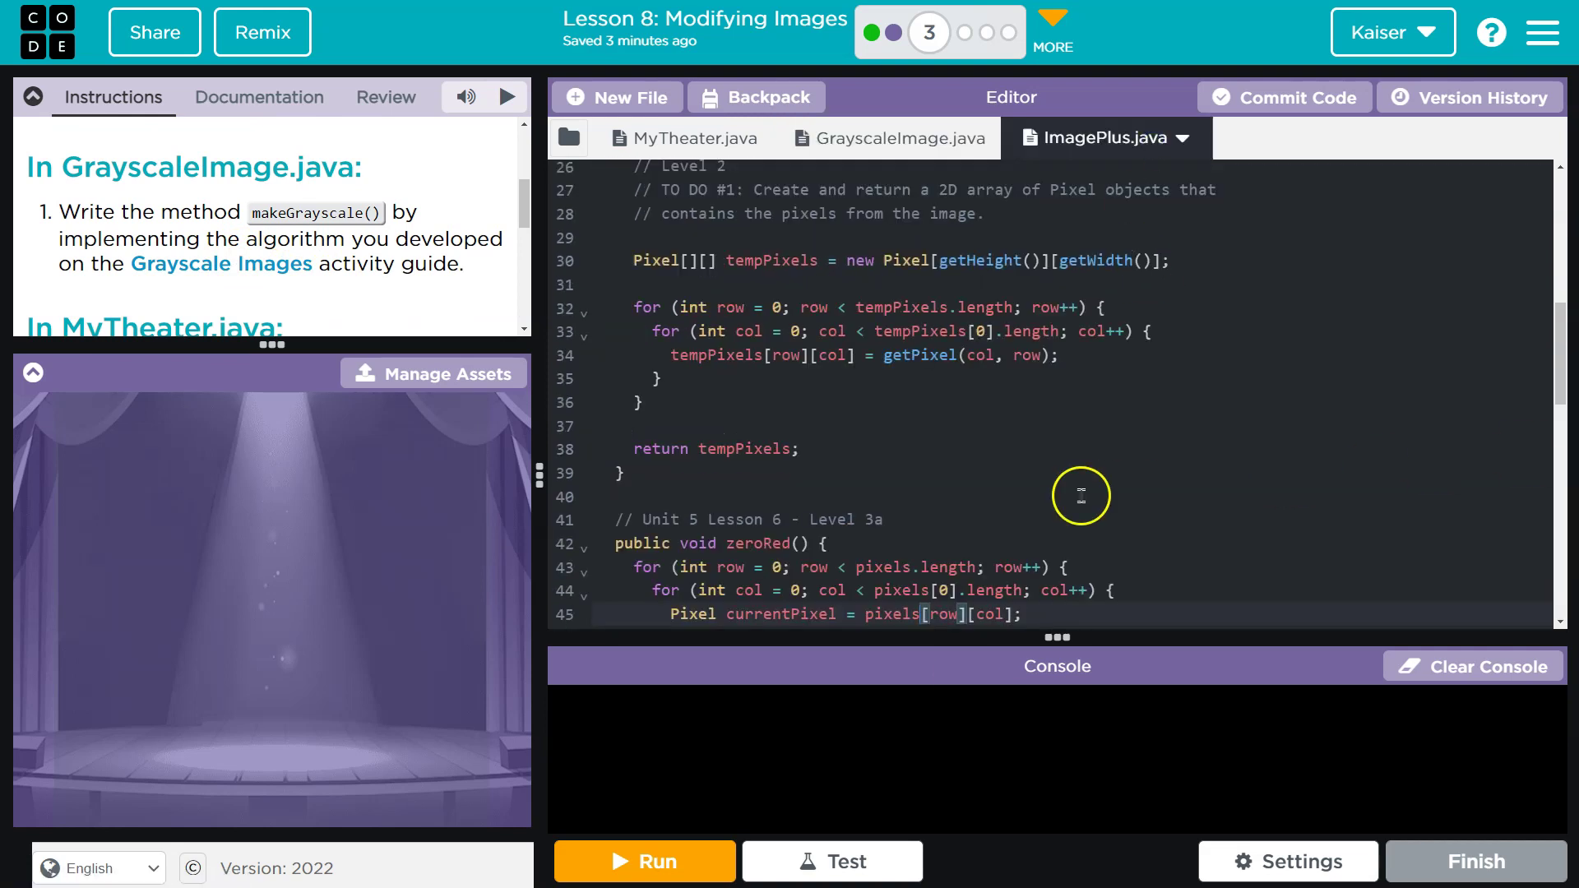
pyautogui.scroll(-4, 1062, 518)
pyautogui.click(626, 314)
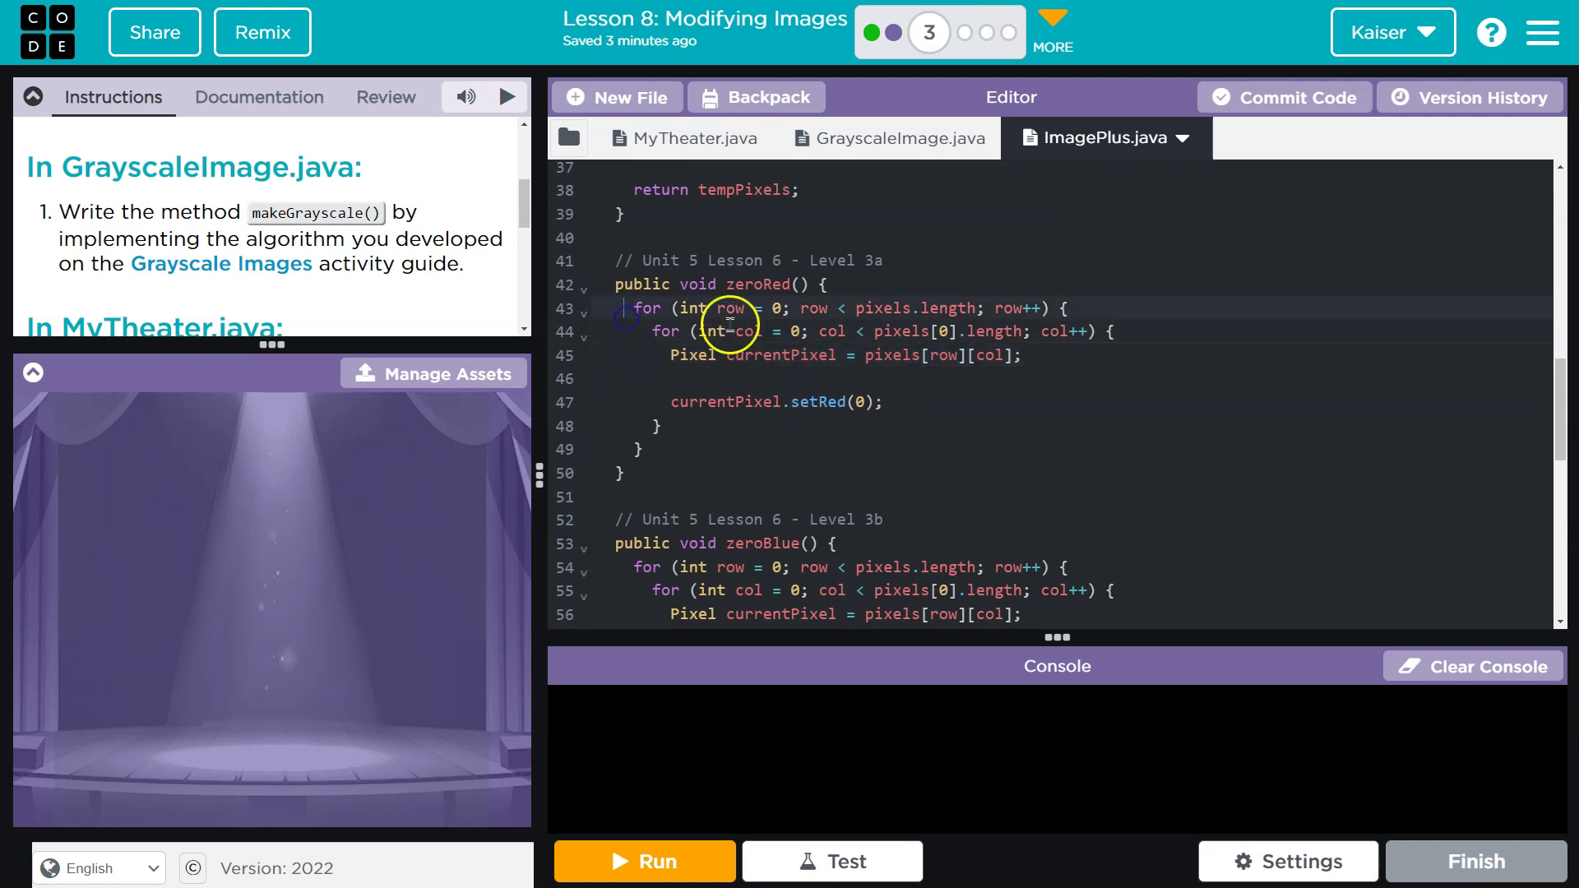
pyautogui.scroll(-2, 907, 452)
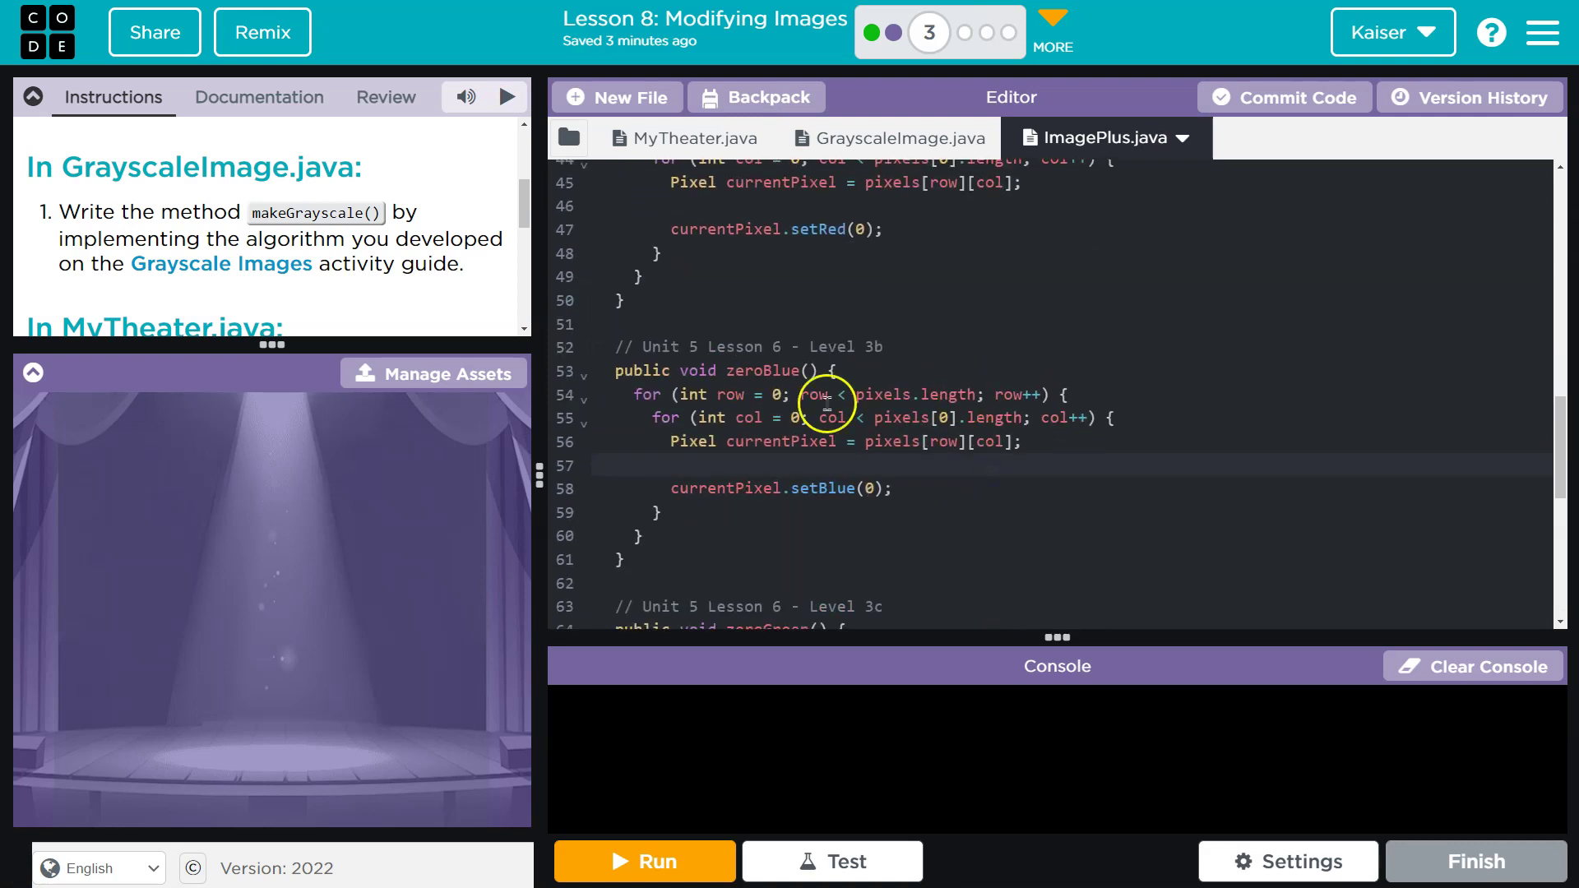
pyautogui.moveTo(1074, 442); pyautogui.dragTo(656, 393)
pyautogui.hotkey('ctrl', 'c')
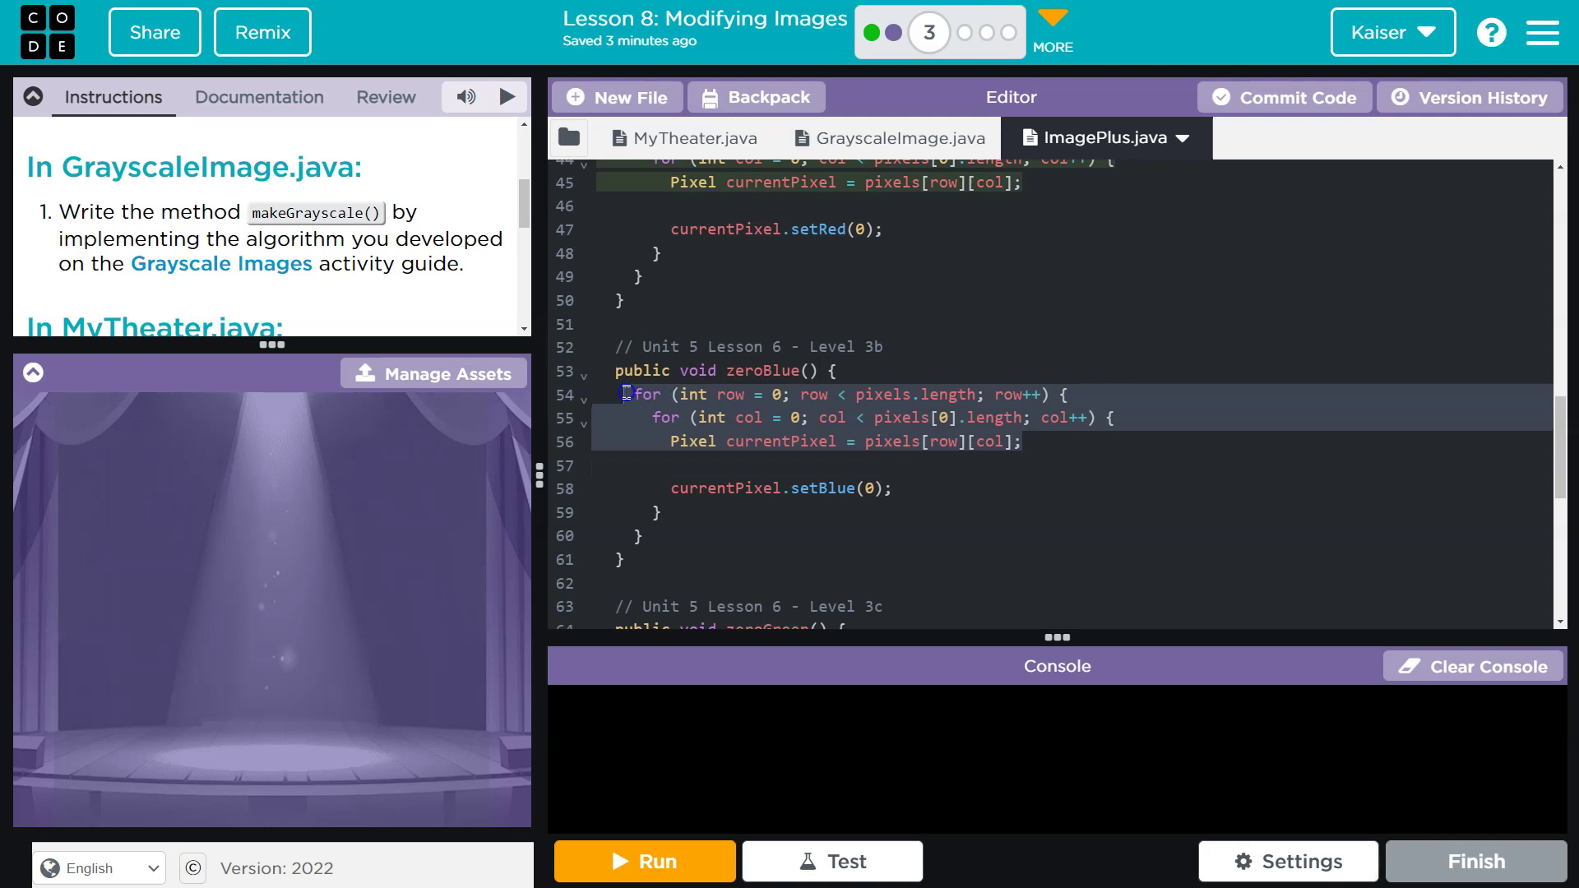
pyautogui.scroll(-1, 632, 314)
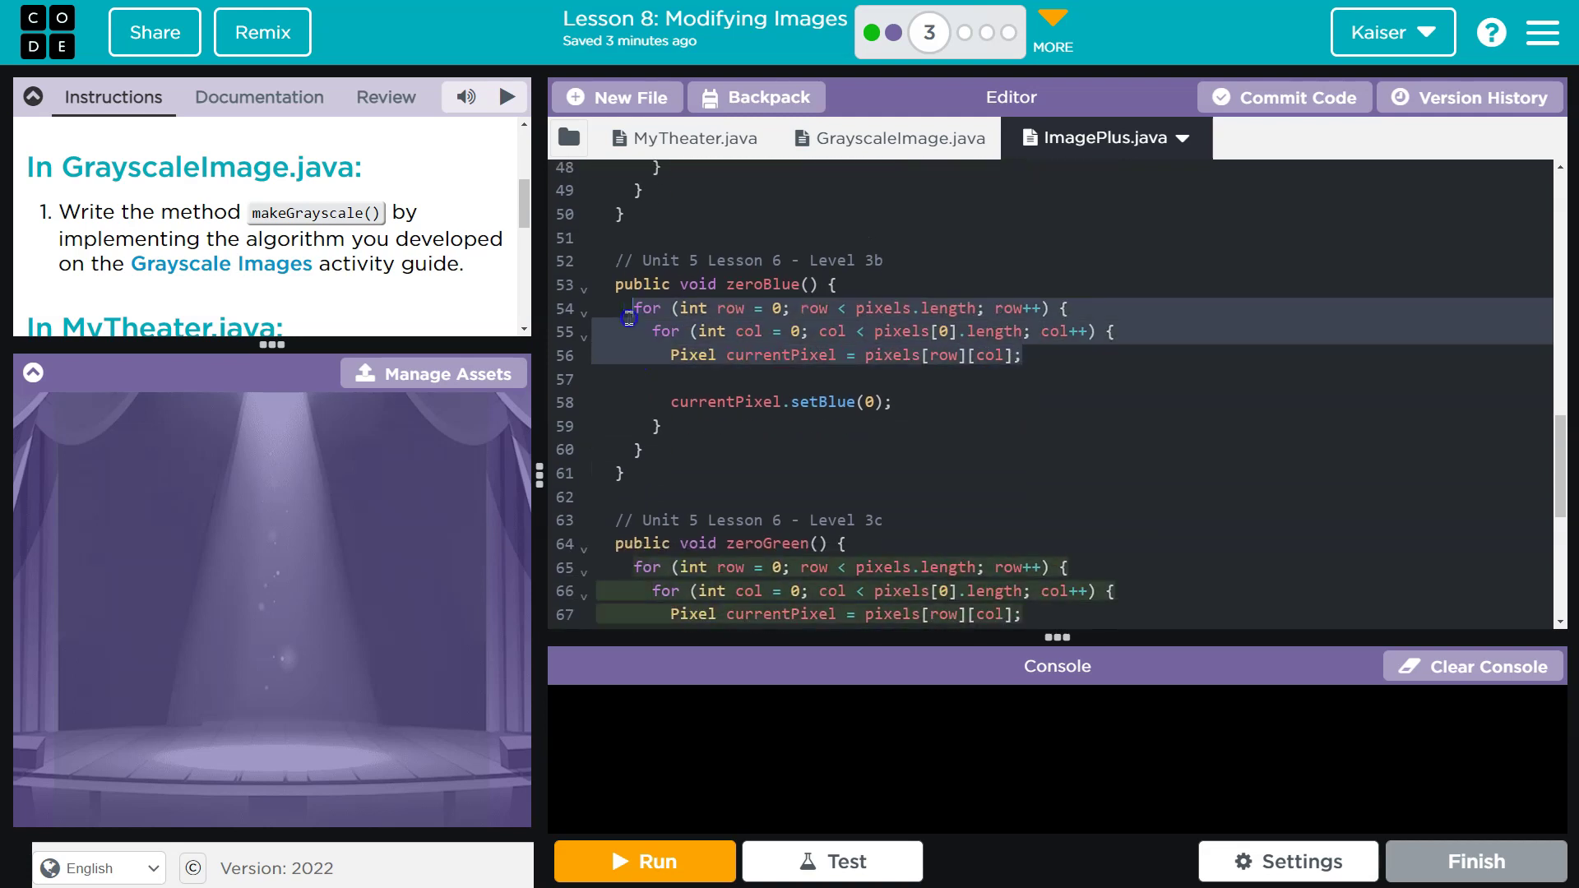
pyautogui.rightClick(745, 324)
pyautogui.click(851, 386)
# - Paste the loops into makeGrayscale and open lines for the closing braces
pyautogui.click(905, 139)
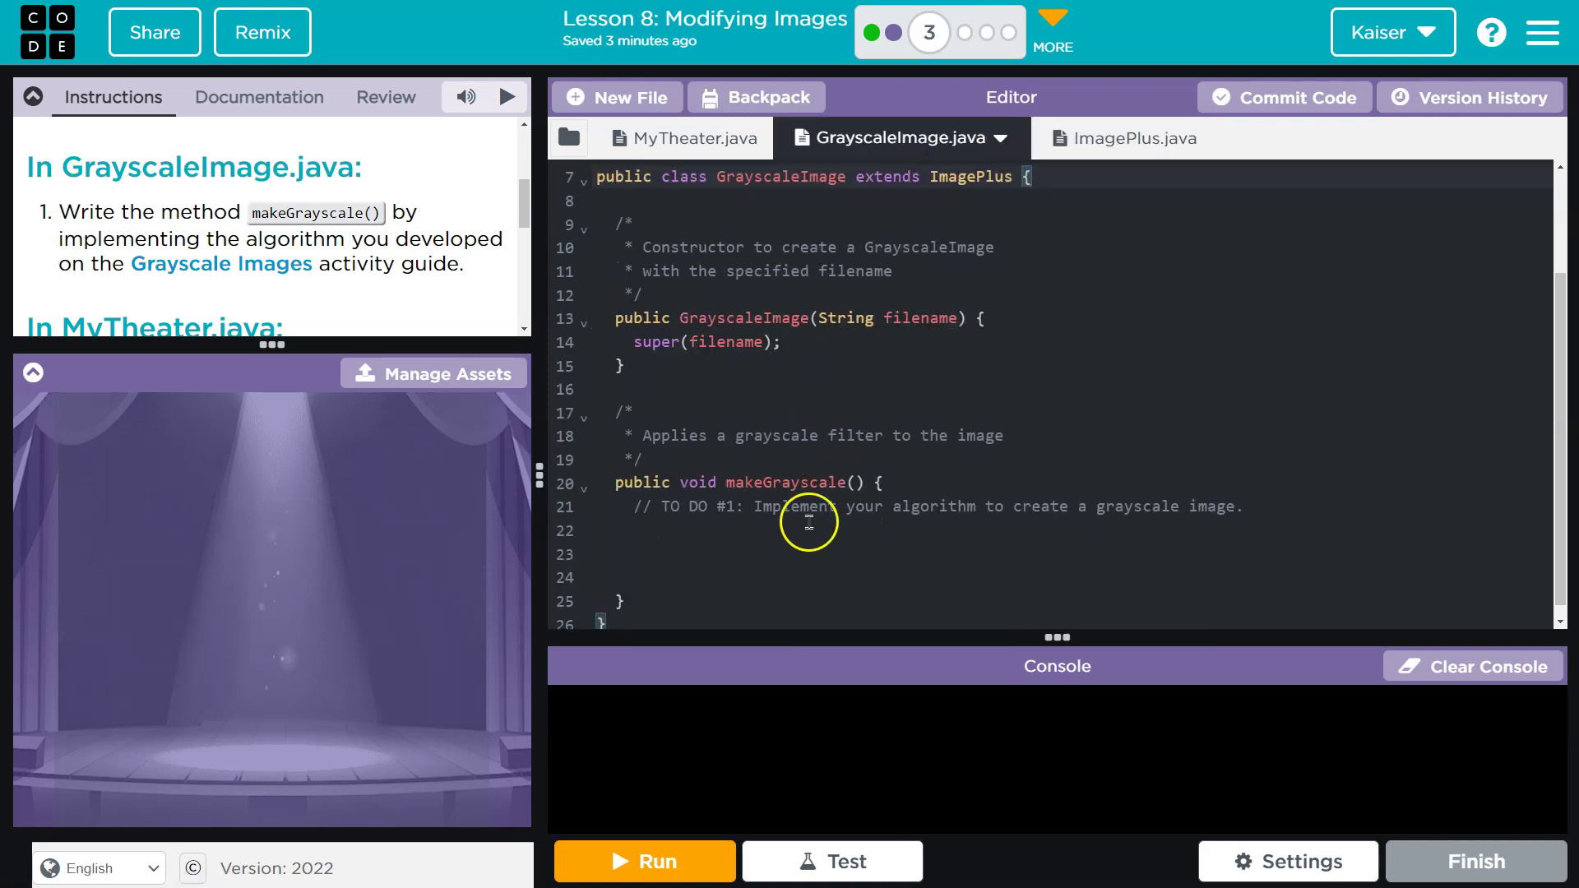
pyautogui.click(1115, 530)
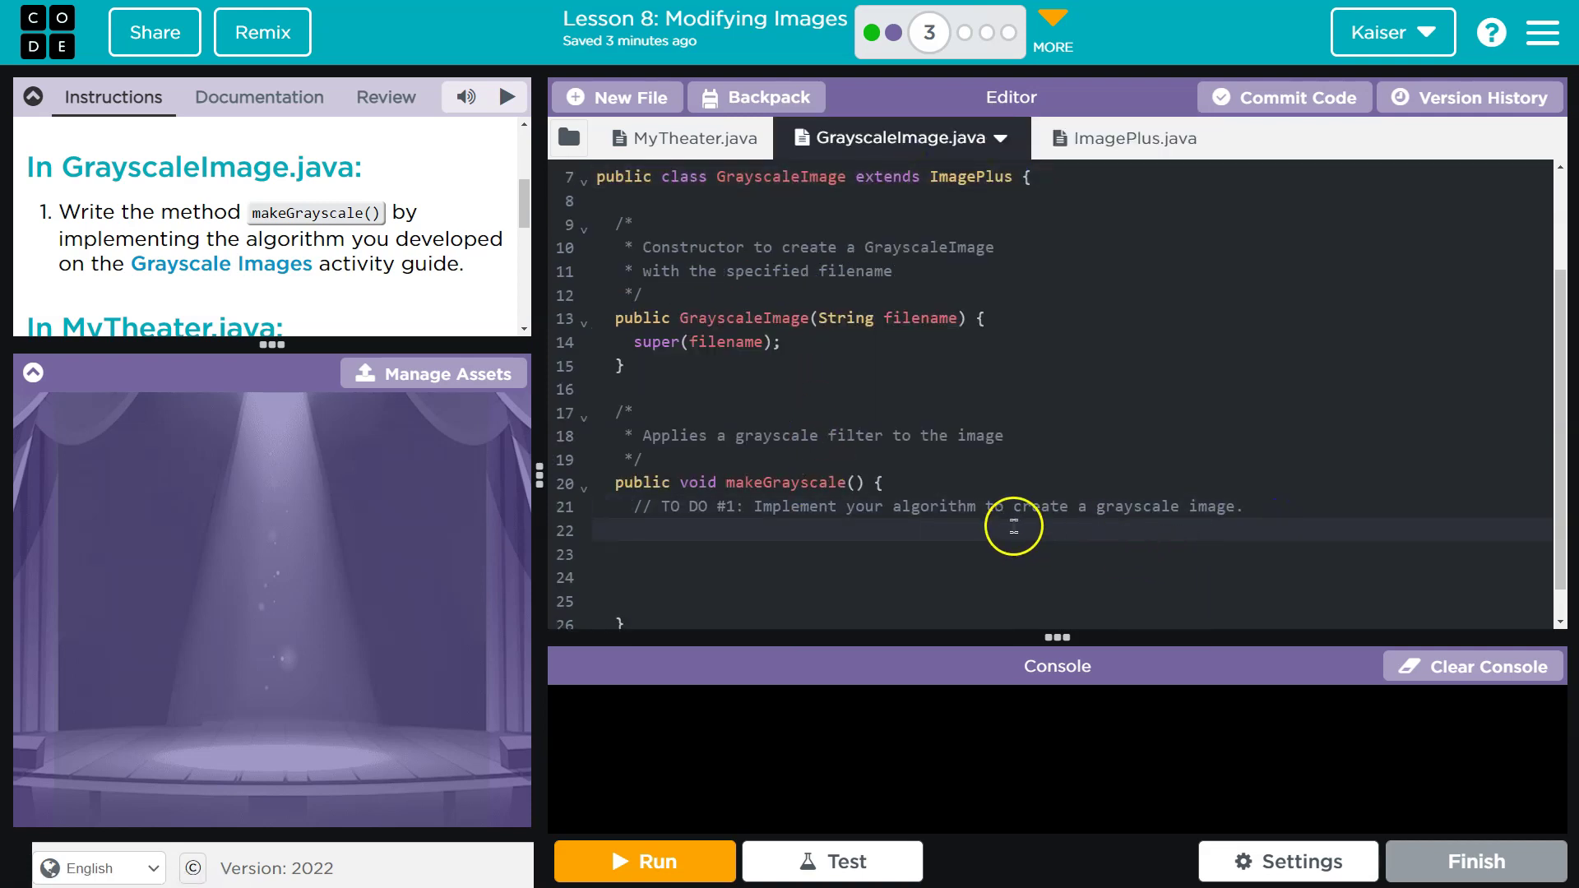
pyautogui.hotkey('ctrl', 'v')
pyautogui.press('Return')
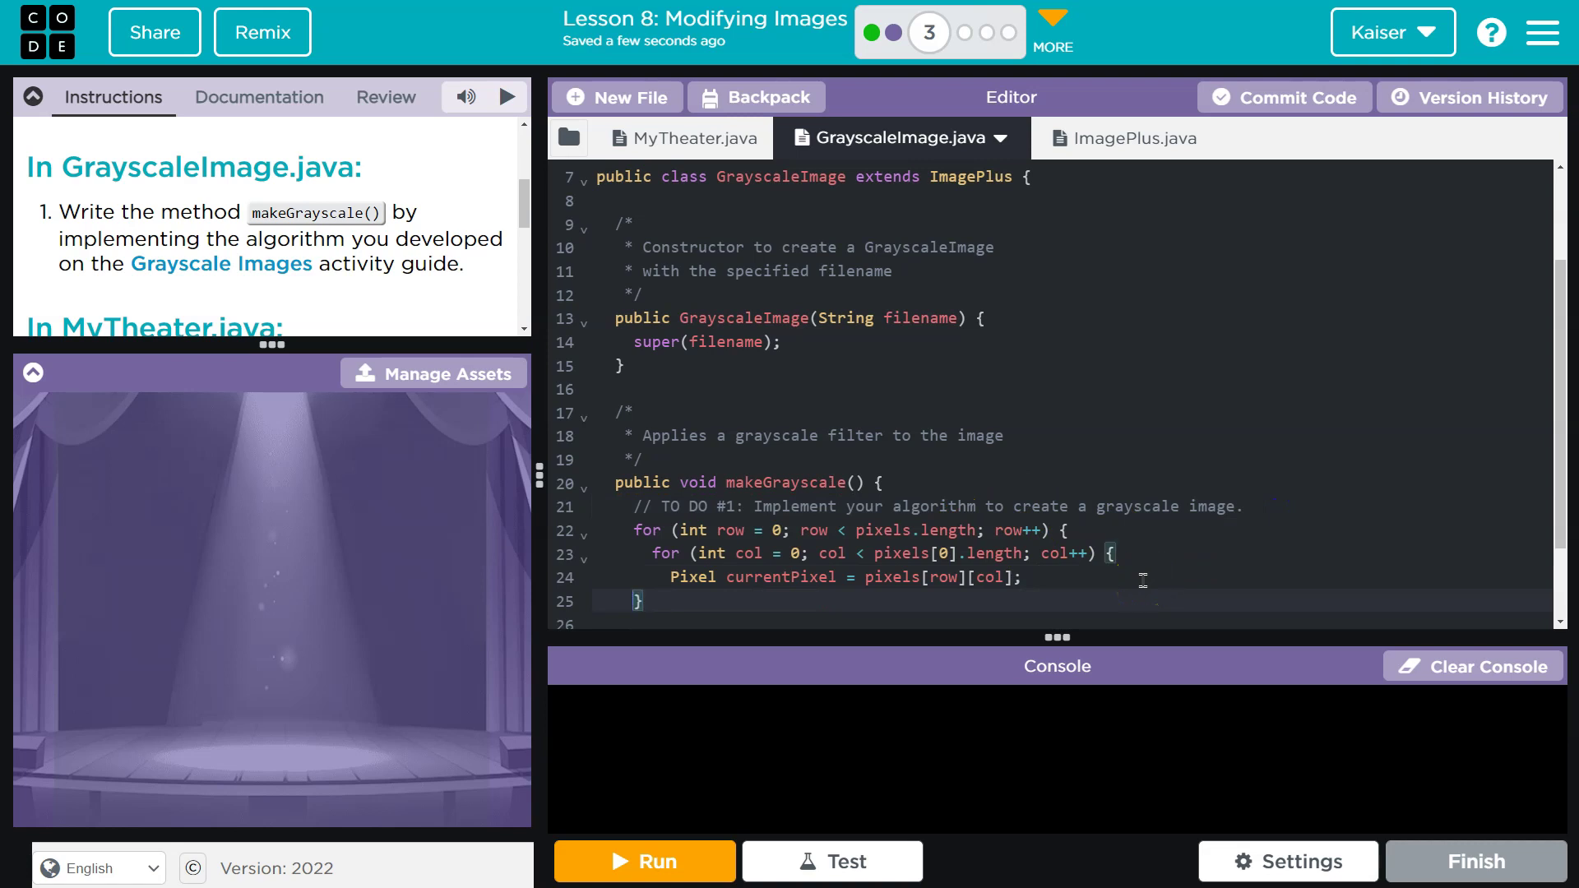
pyautogui.press('Return')
pyautogui.write('}')
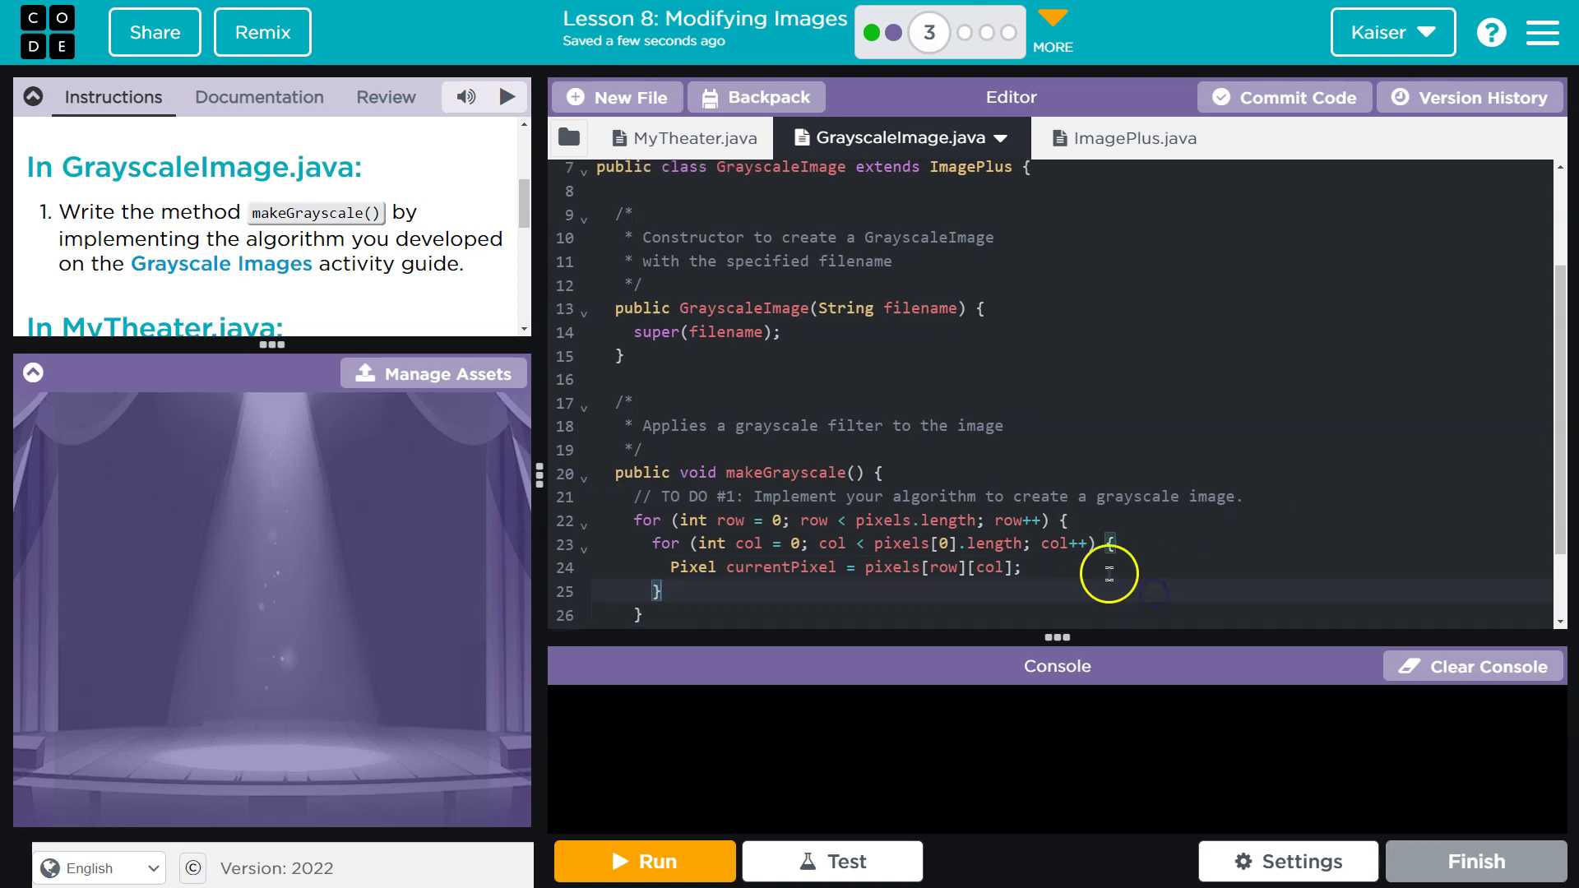
pyautogui.click(1105, 567)
pyautogui.press('Return')
pyautogui.scroll(-2, 896, 566)
pyautogui.click(720, 399)
# - Inspect the outer loop header over pixels.length on line 22
pyautogui.click(667, 144)
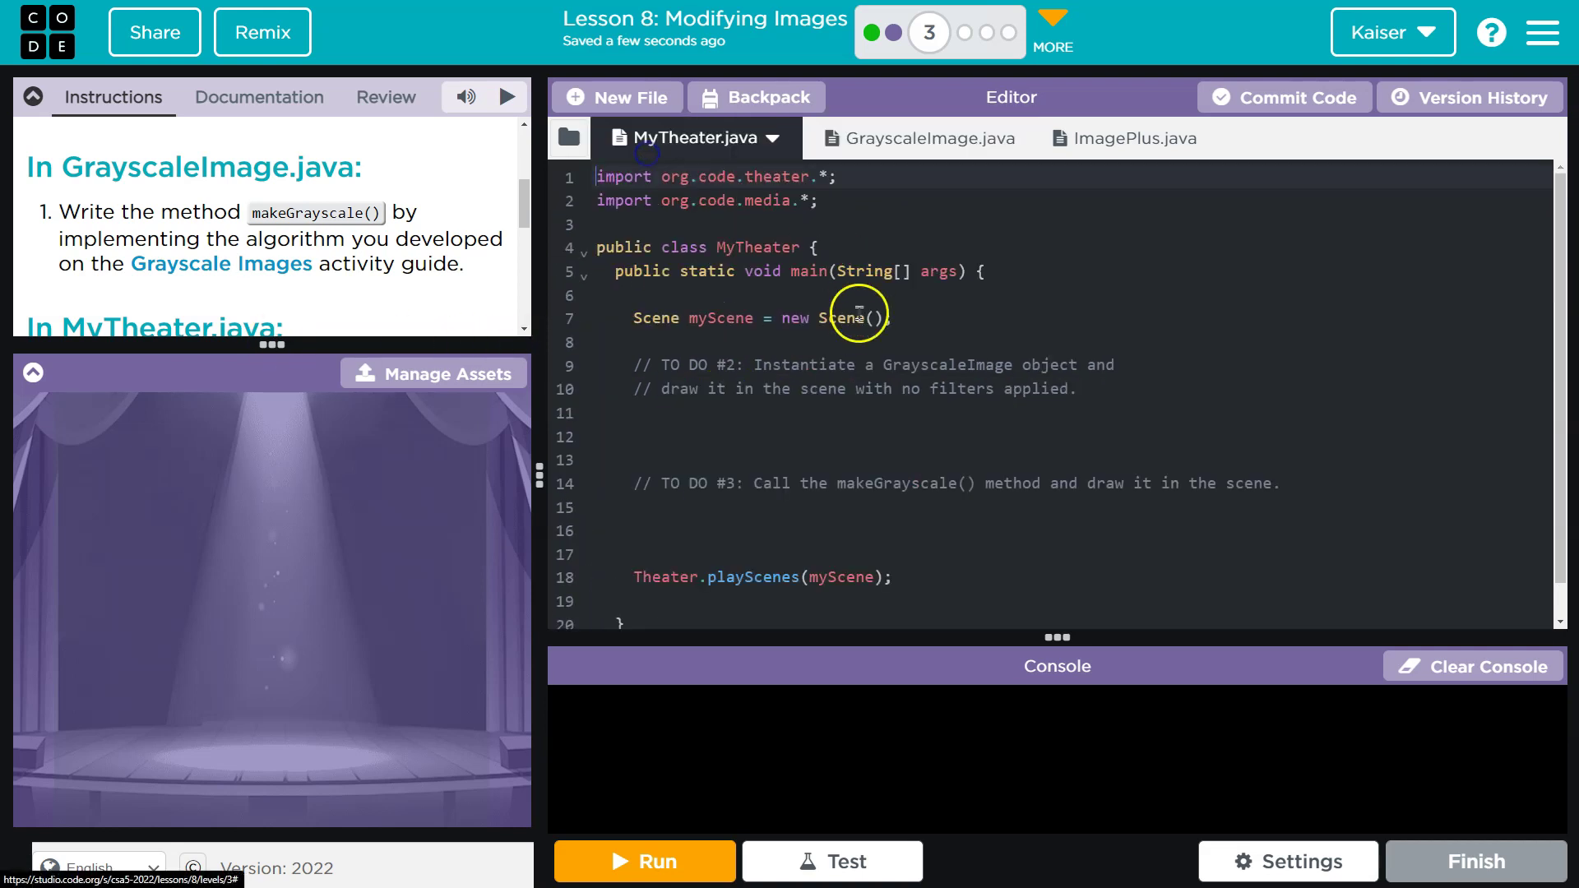
pyautogui.click(913, 142)
pyautogui.scroll(-4, 952, 481)
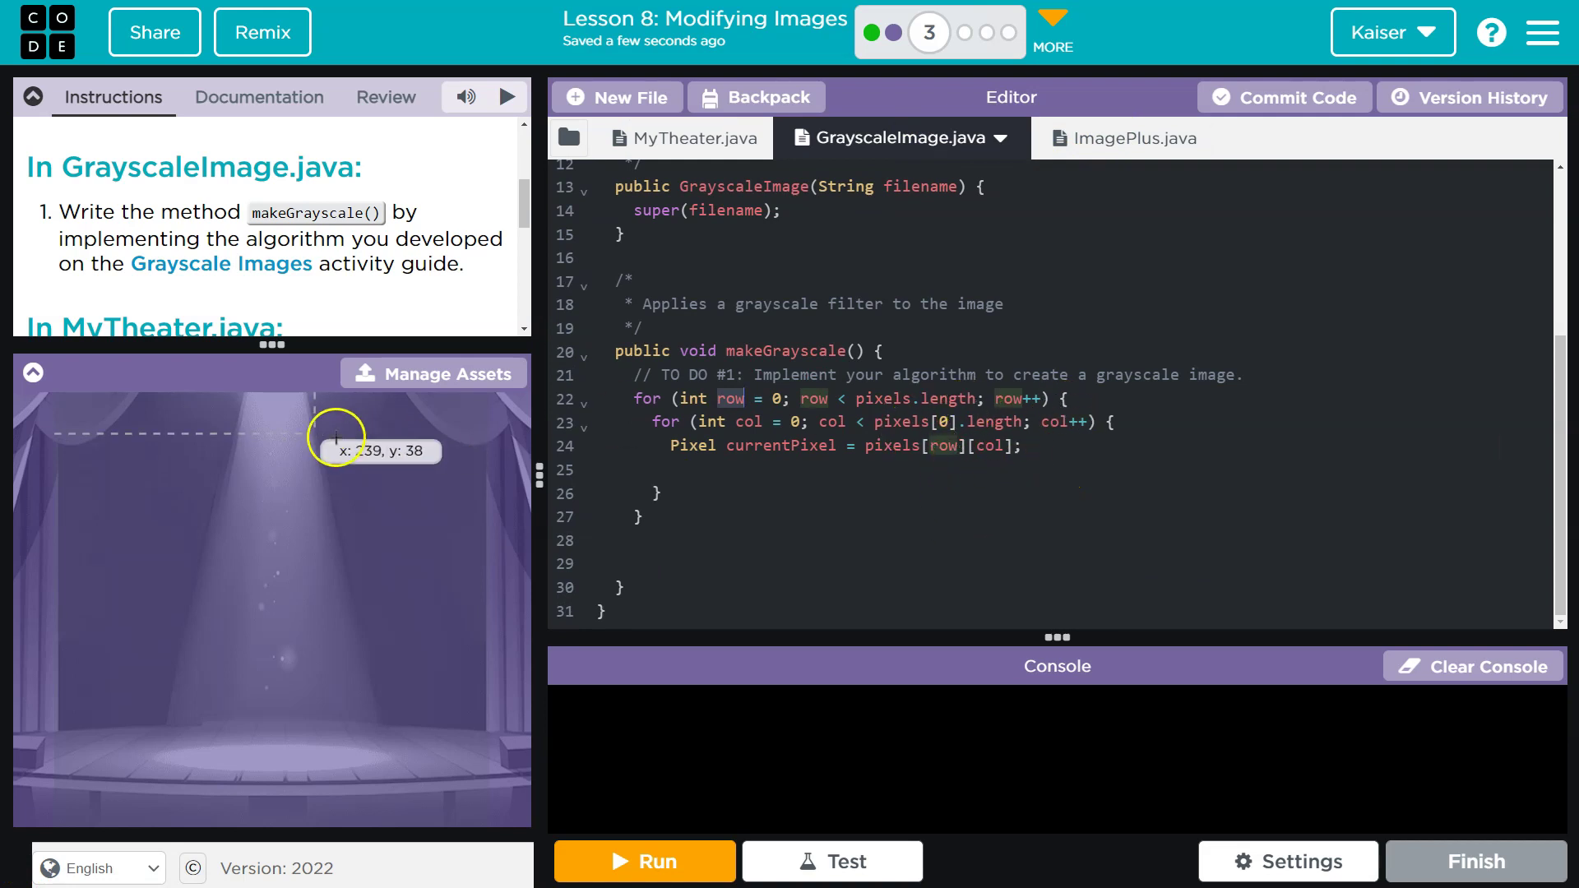
pyautogui.click(743, 398)
pyautogui.moveTo(711, 399); pyautogui.dragTo(1084, 399)
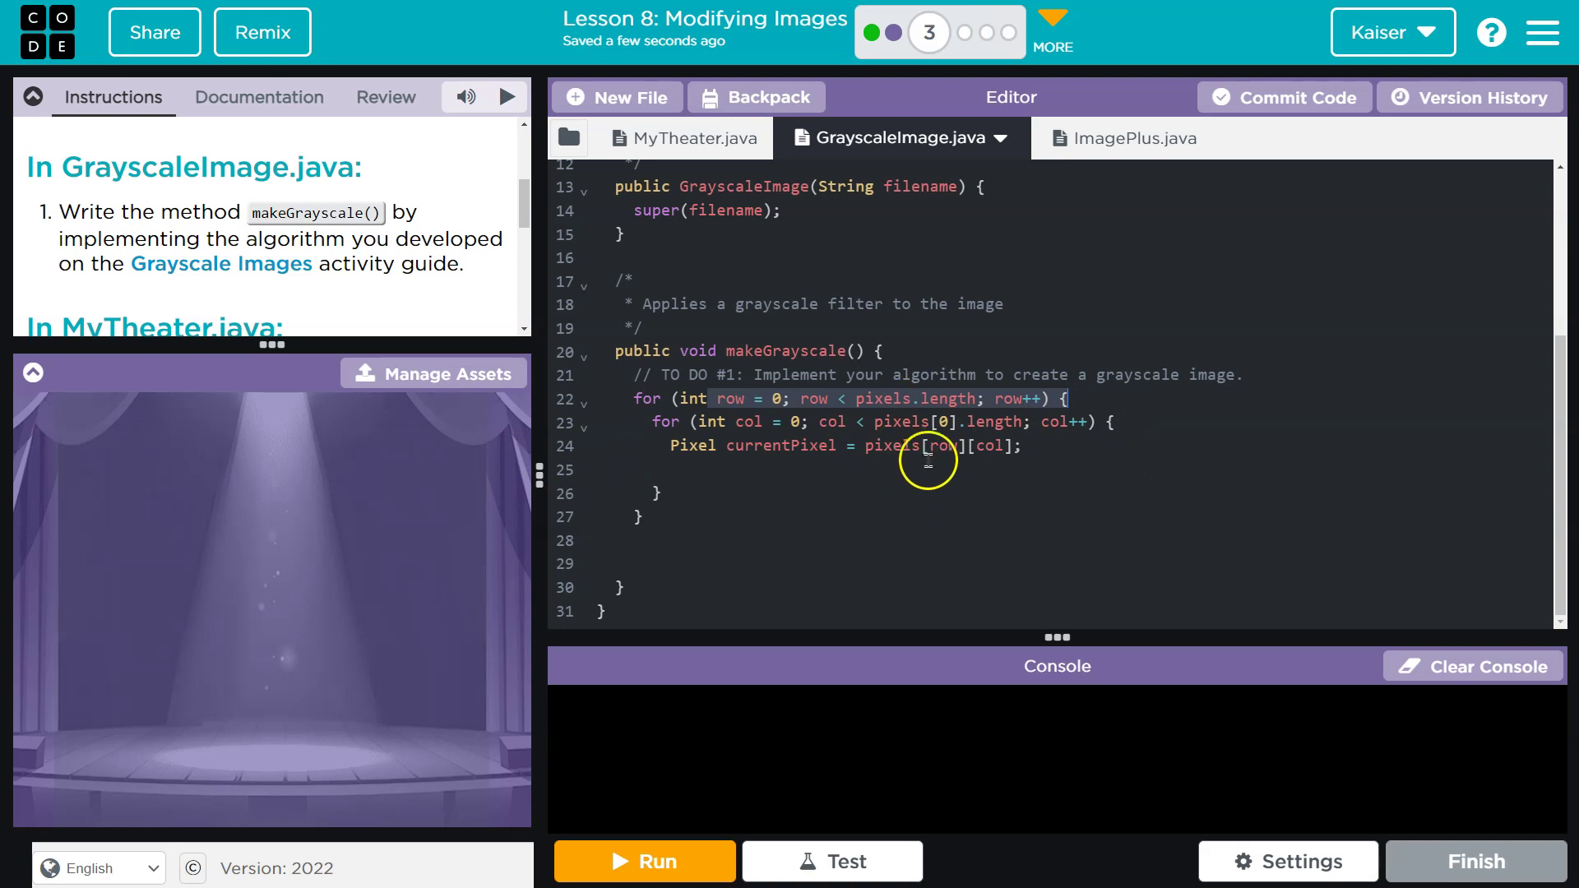
pyautogui.click(847, 422)
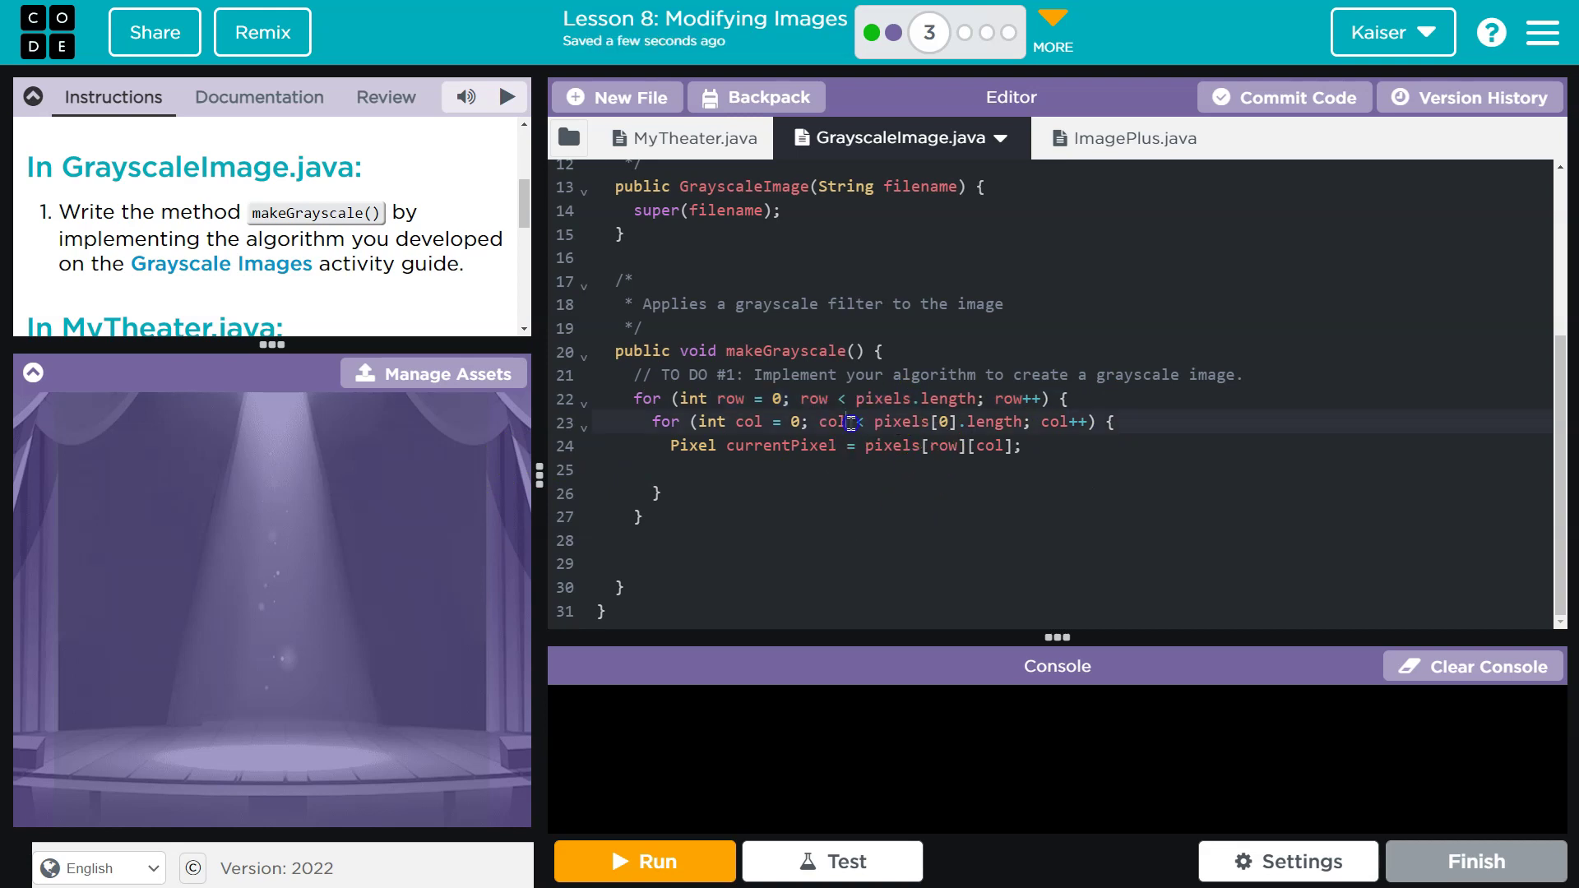
pyautogui.doubleClick(948, 398)
pyautogui.moveTo(667, 399); pyautogui.dragTo(1097, 390)
pyautogui.click(1098, 390)
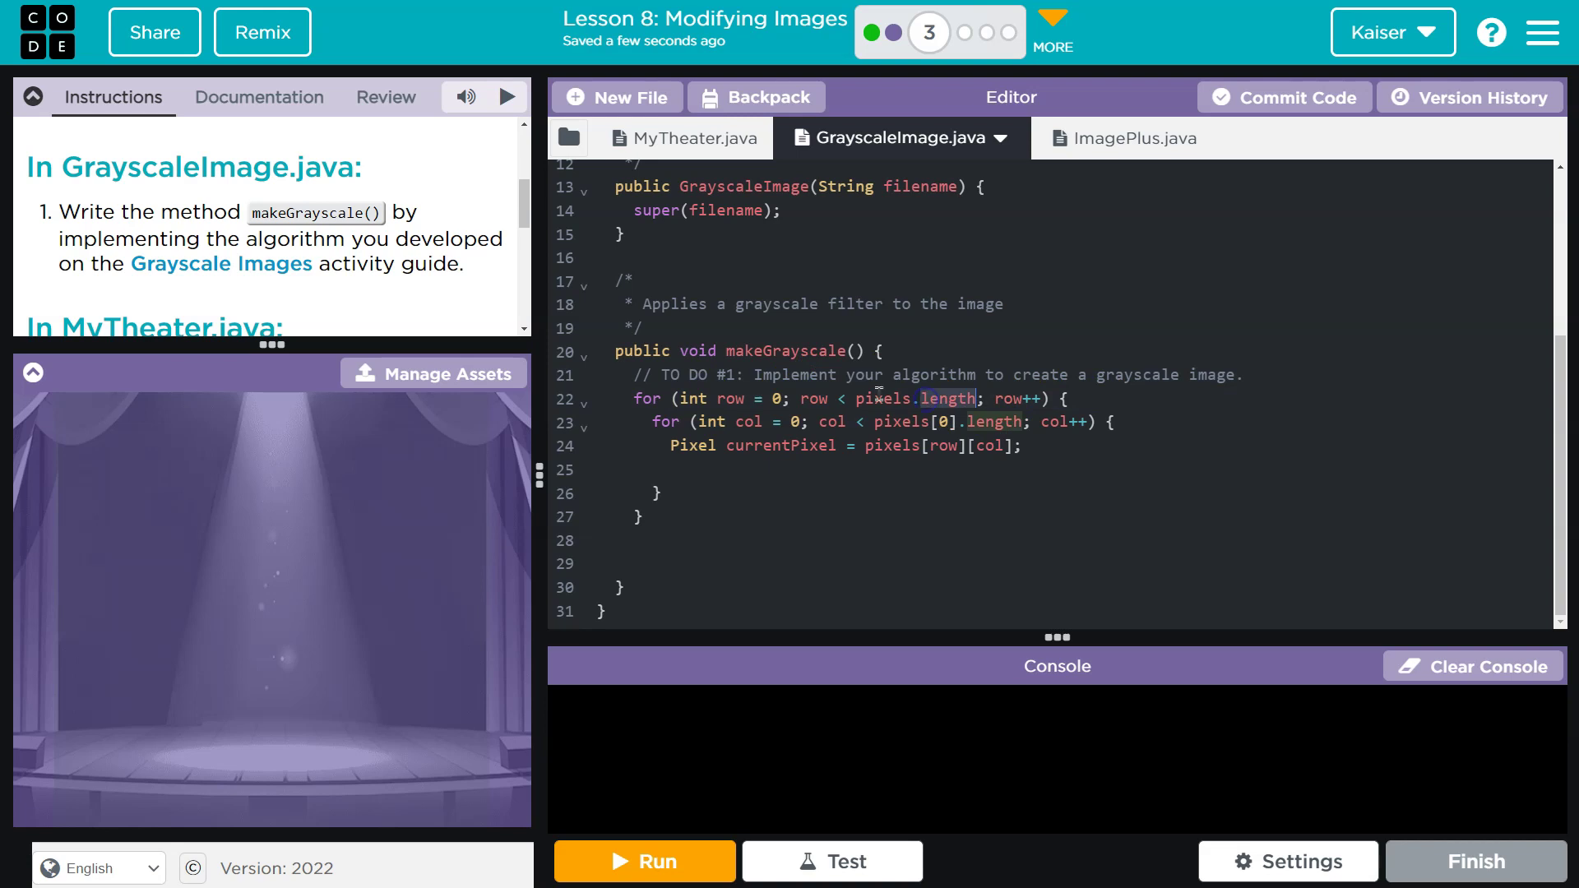
# - Make the inner loop bound use pixels[row] instead of pixels[0]
pyautogui.click(761, 398)
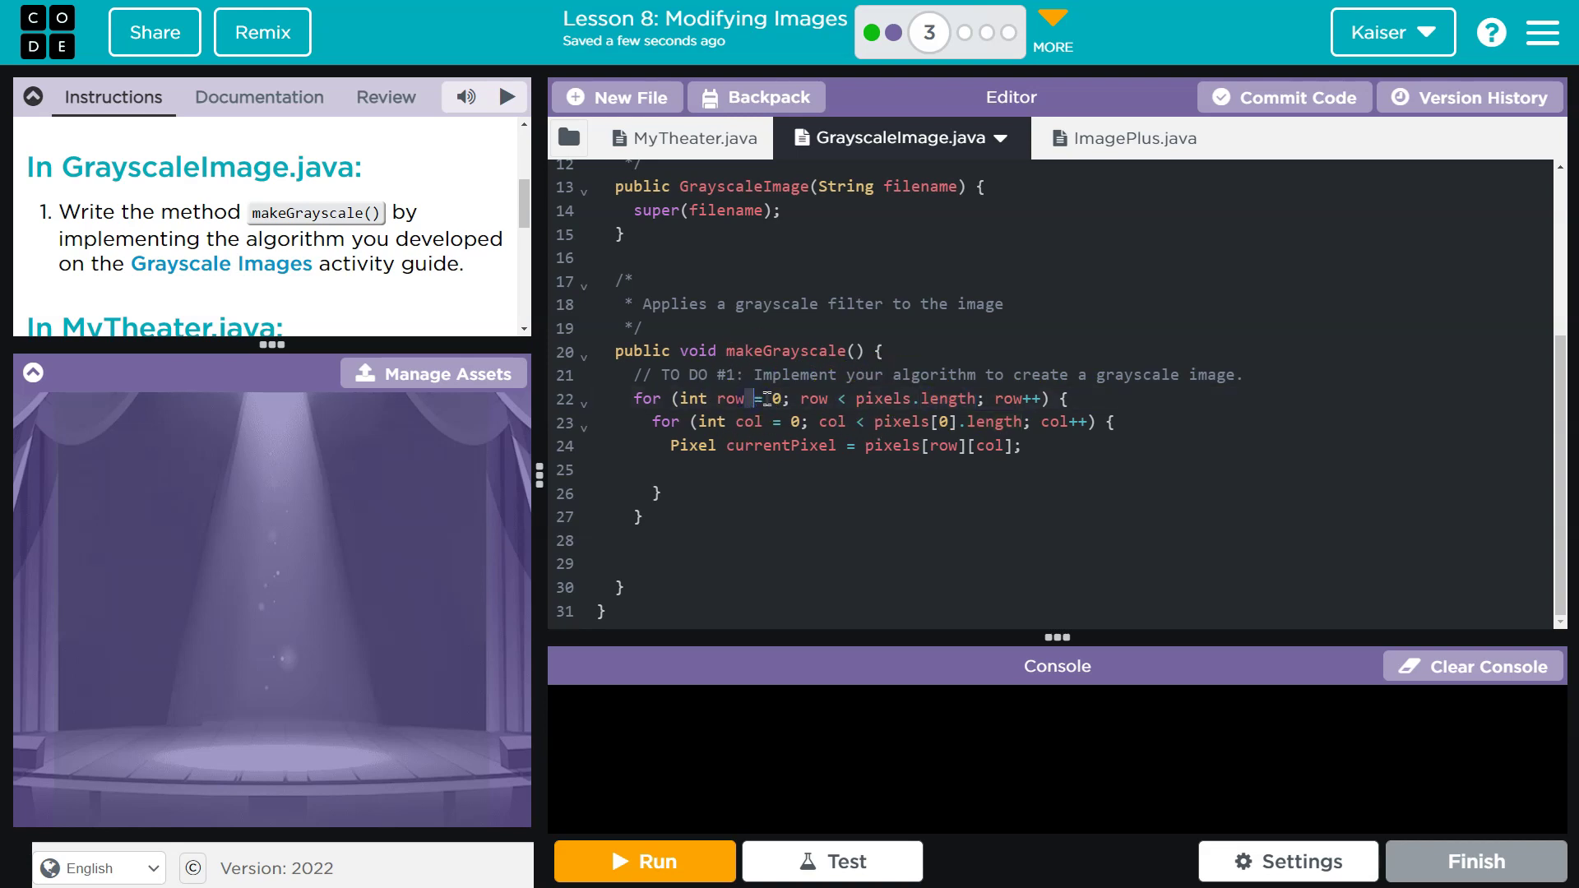
pyautogui.click(1011, 399)
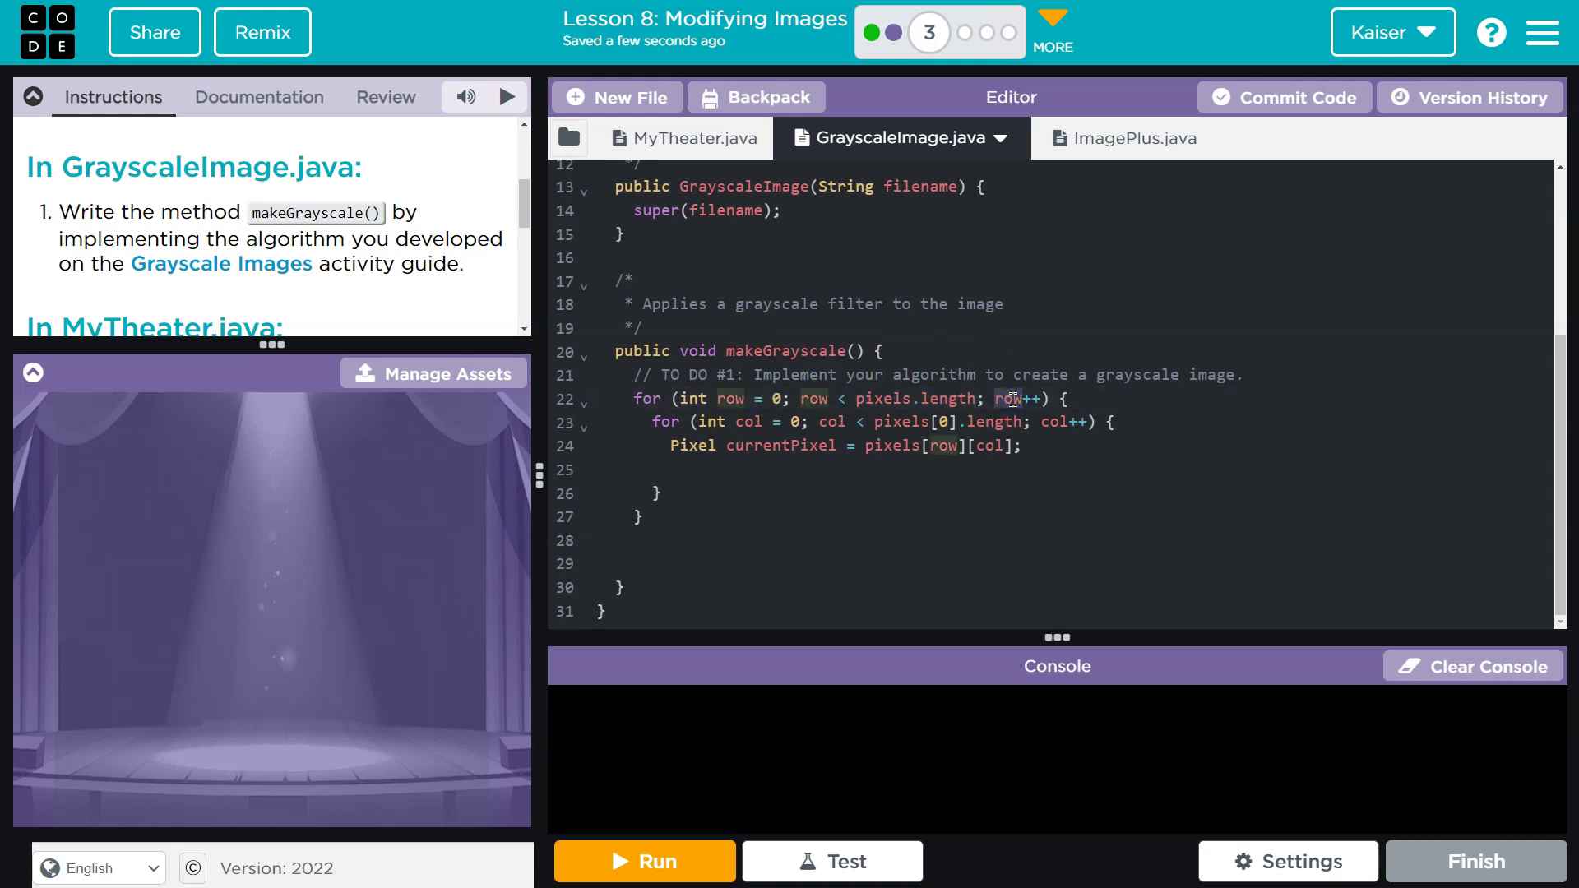
pyautogui.click(1081, 395)
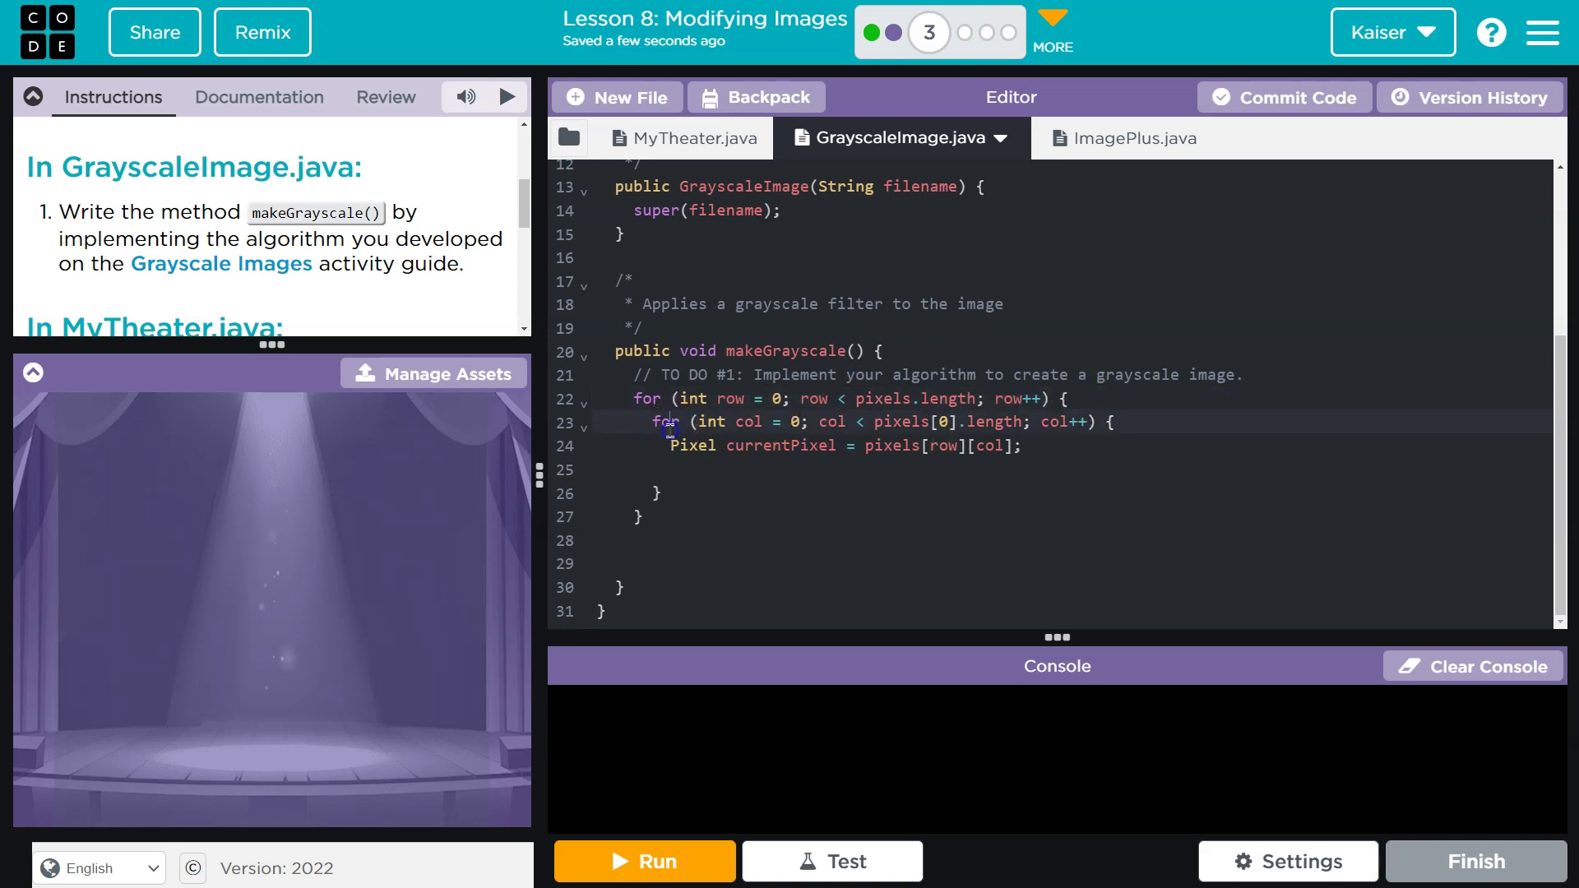
pyautogui.click(762, 422)
pyautogui.doubleClick(796, 423)
pyautogui.doubleClick(894, 422)
pyautogui.click(894, 421)
pyautogui.moveTo(867, 423); pyautogui.dragTo(958, 422)
pyautogui.click(957, 423)
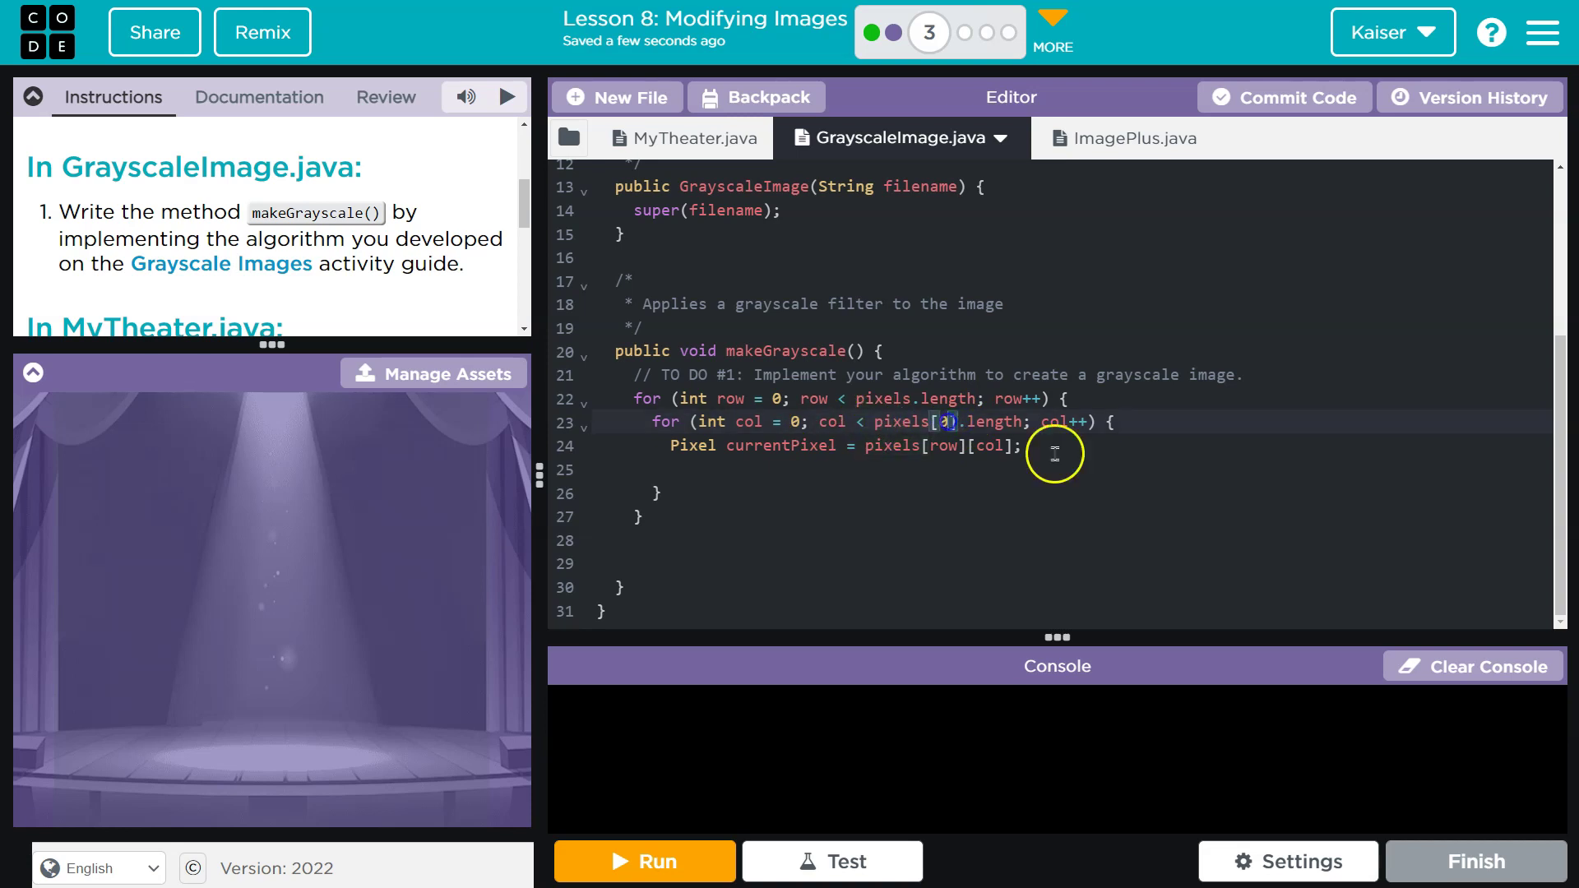
pyautogui.press('BackSpace')
pyautogui.write('row')
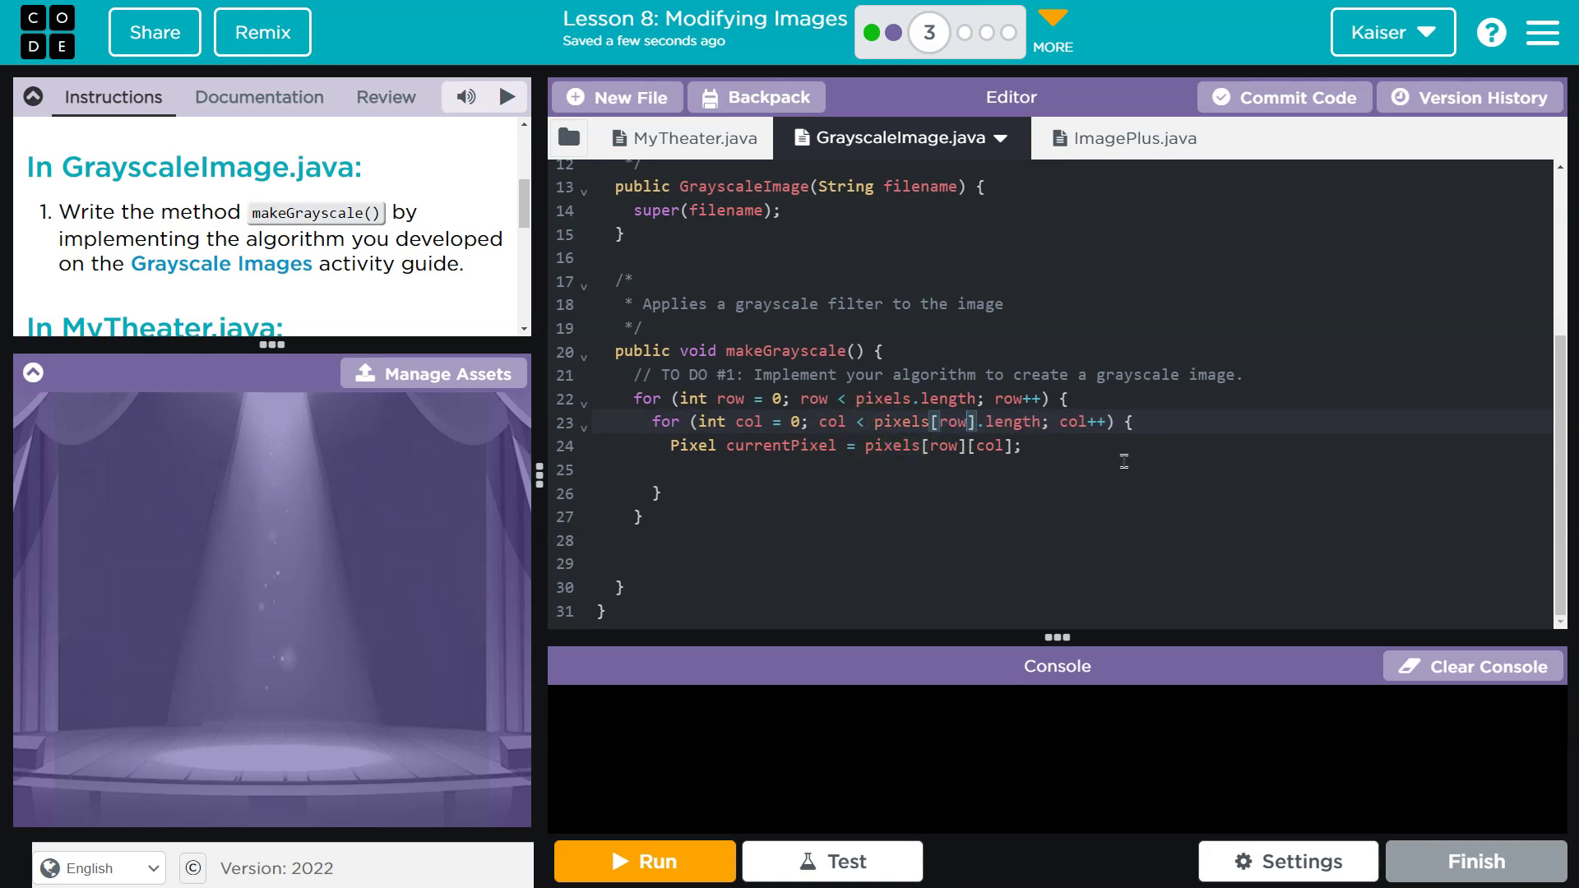
# - Check the pixels[row] condition in the inner loop on line 23
pyautogui.moveTo(935, 421)
pyautogui.mouseDown()
pyautogui.moveTo(969, 422)
pyautogui.moveTo(877, 422)
pyautogui.mouseUp()
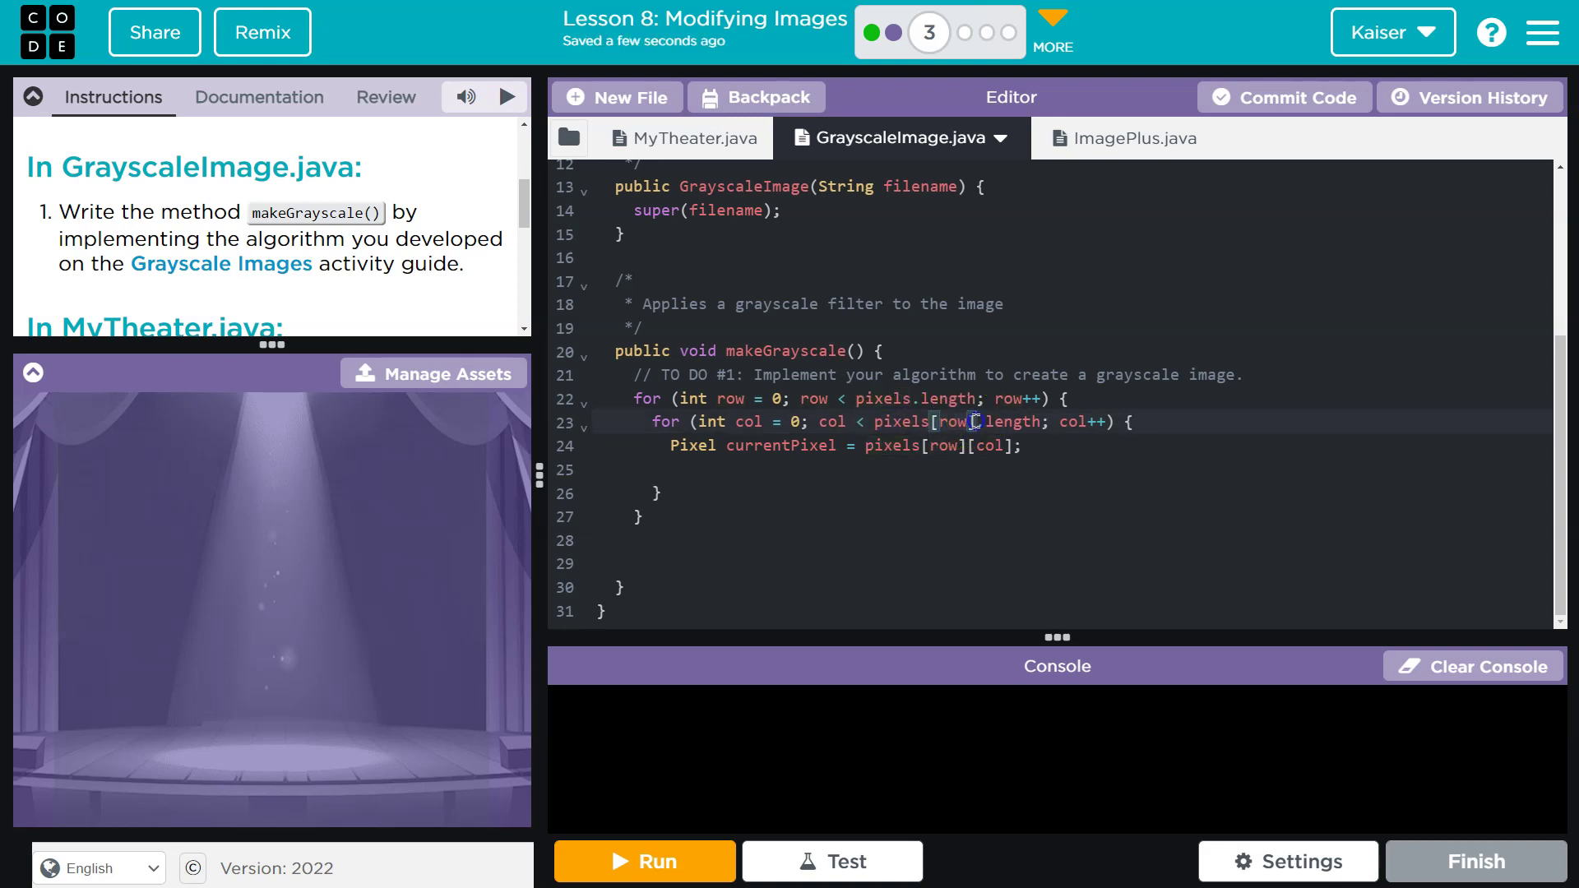
pyautogui.click(878, 426)
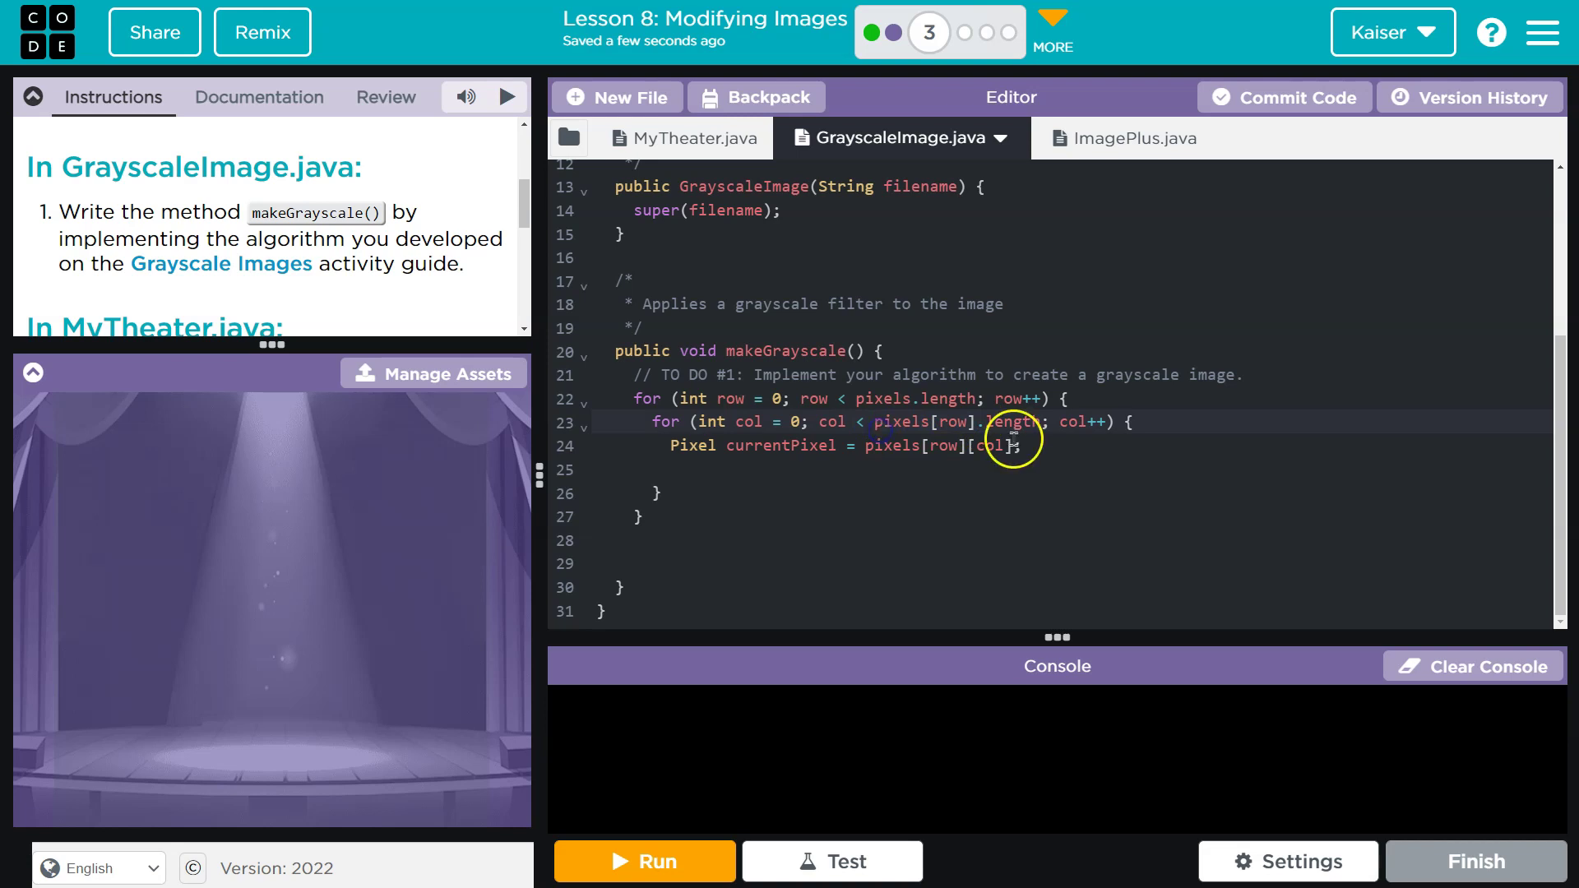
pyautogui.moveTo(974, 423); pyautogui.dragTo(877, 432)
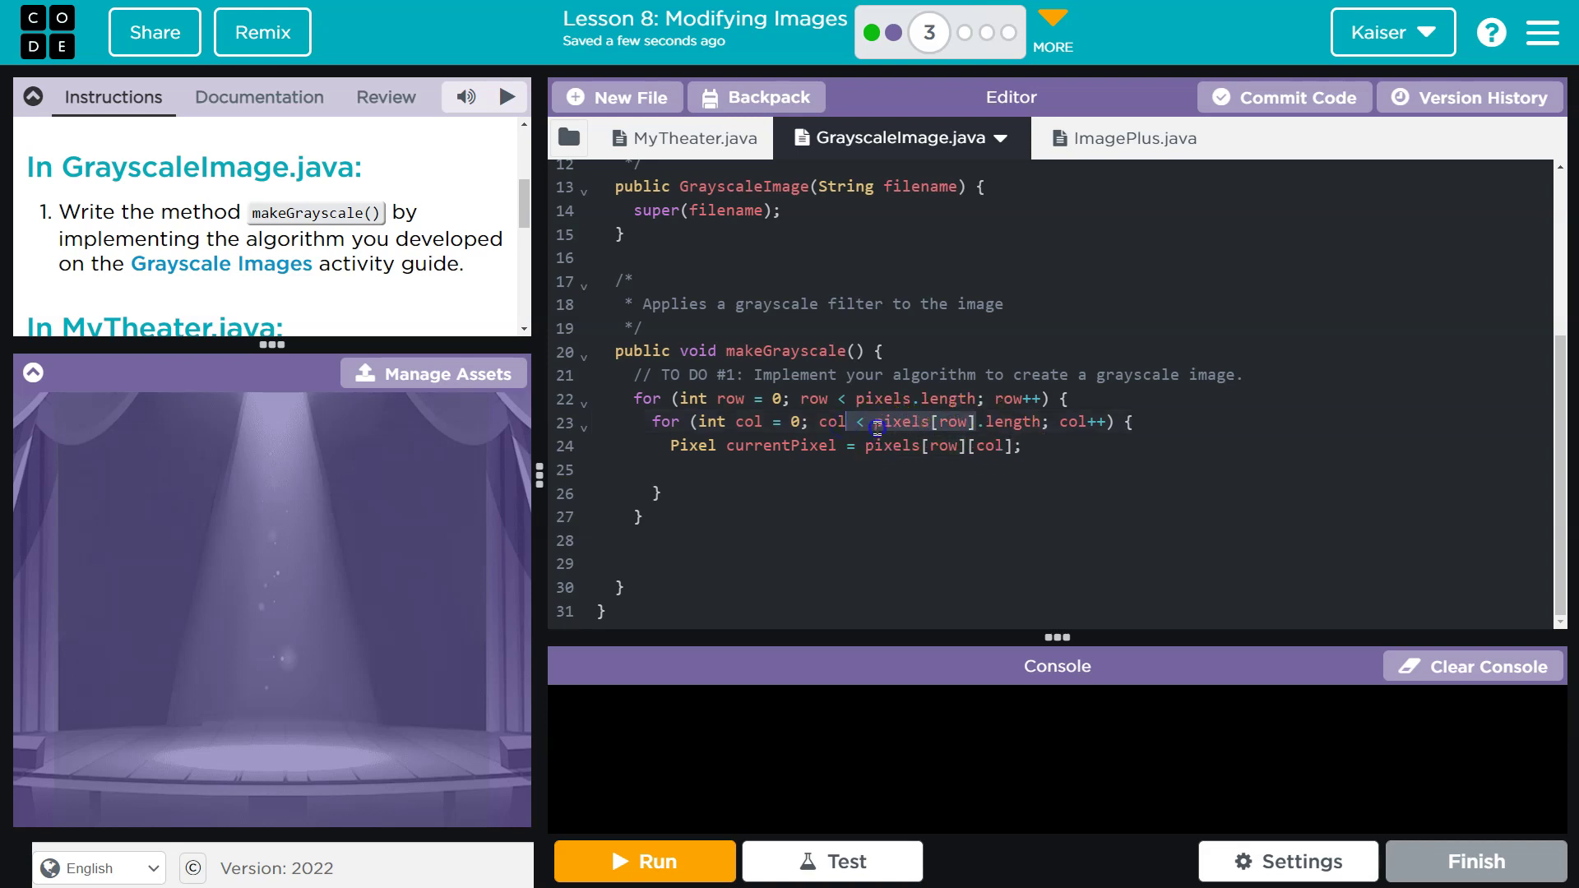
pyautogui.click(877, 426)
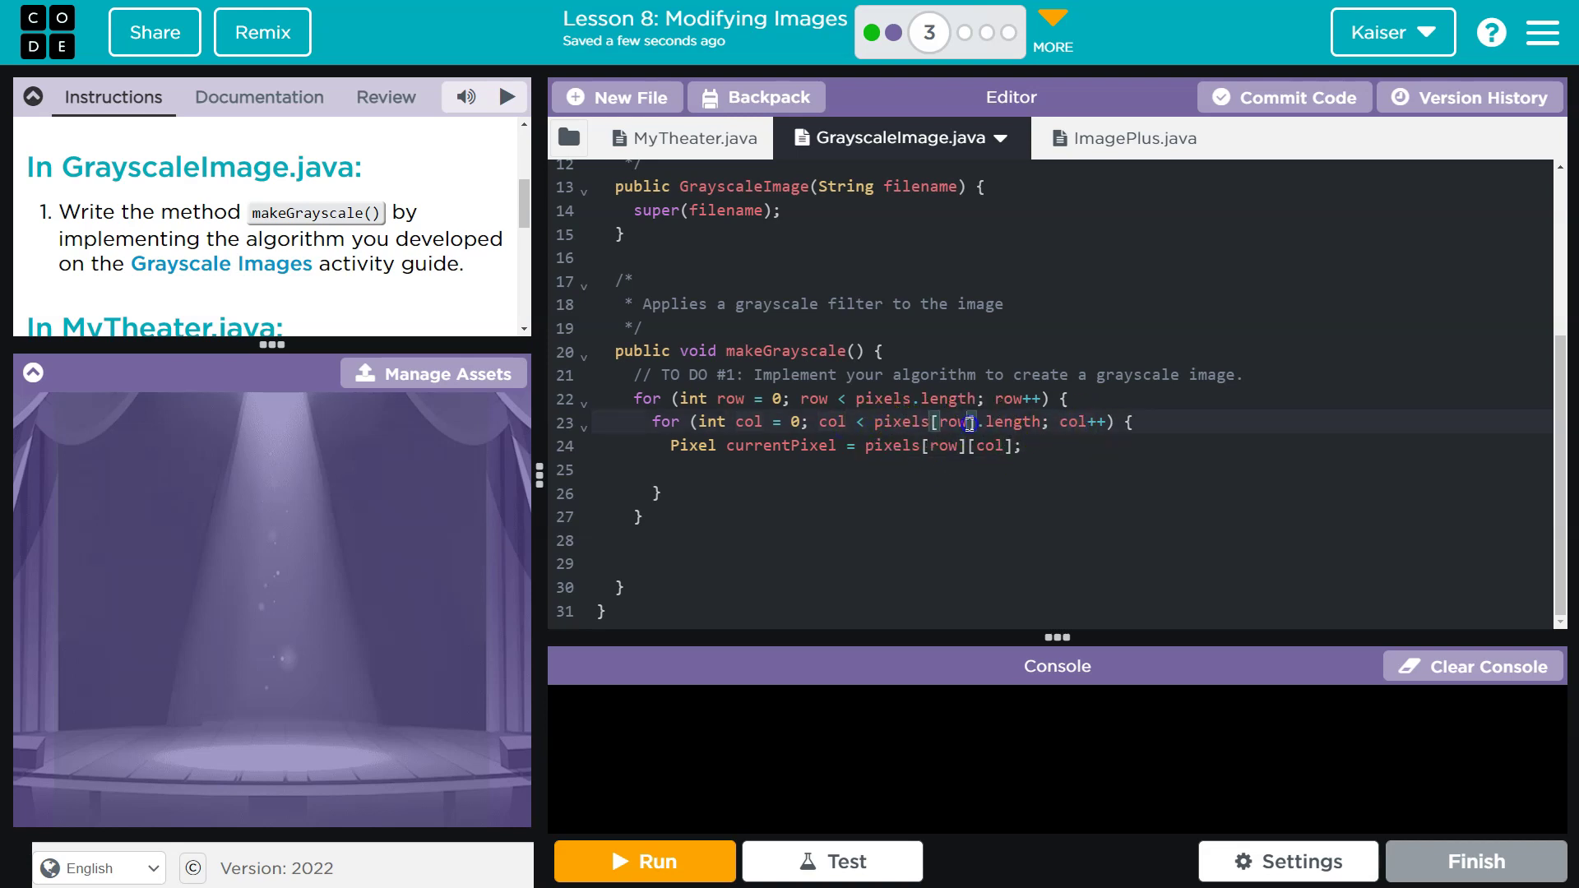
pyautogui.doubleClick(958, 422)
# - Review the currentPixel = pixels[row][col] line against the guide's questions
pyautogui.click(660, 445)
pyautogui.doubleClick(790, 448)
pyautogui.doubleClick(889, 446)
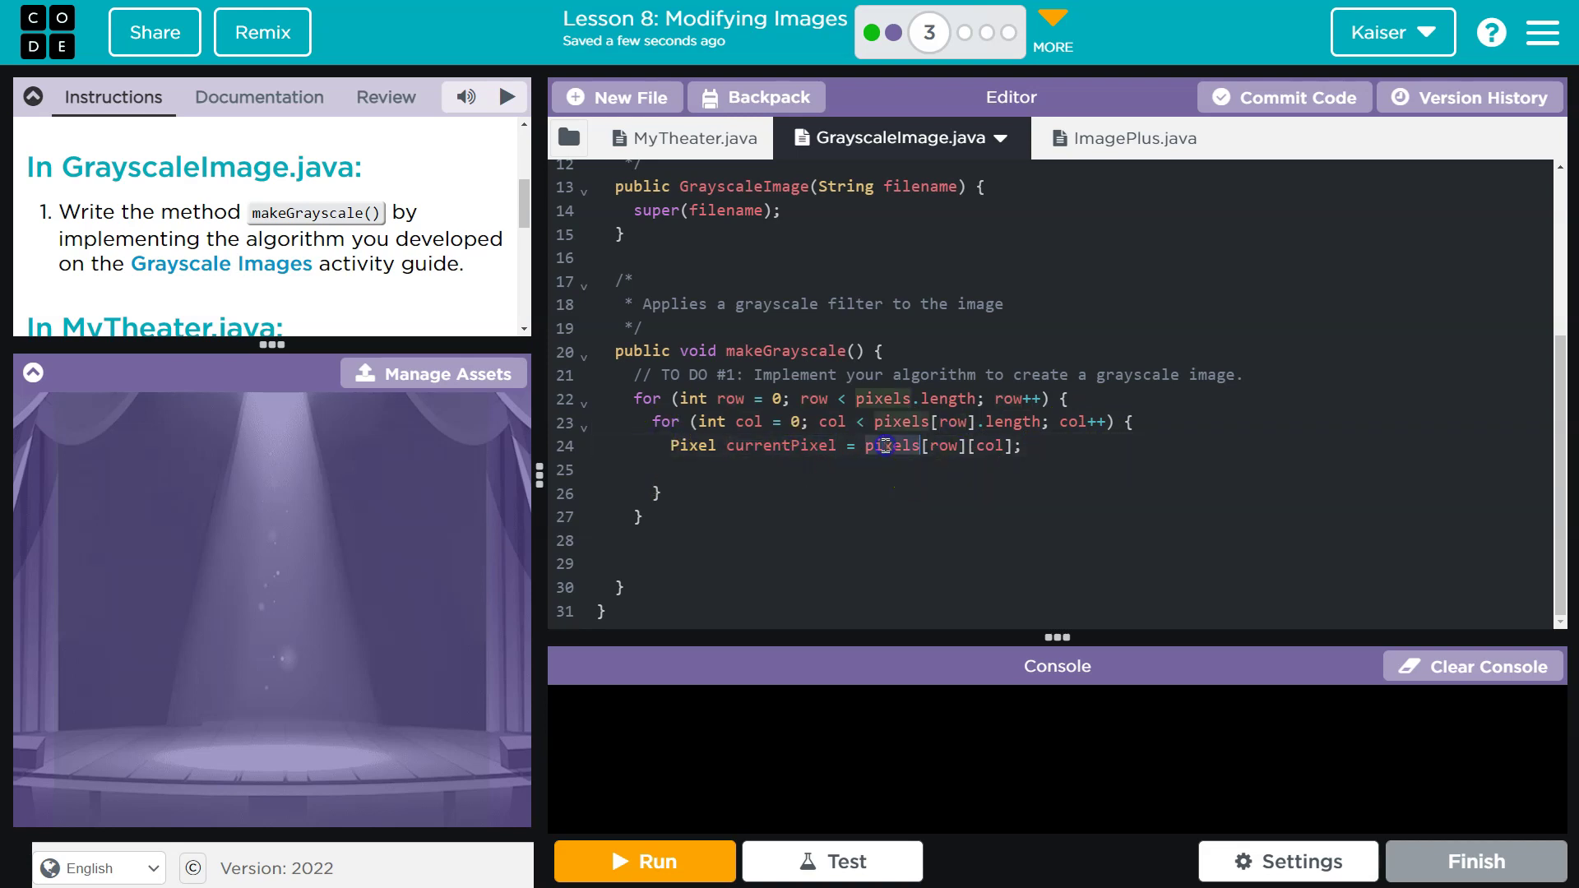
pyautogui.click(938, 447)
pyautogui.doubleClick(790, 449)
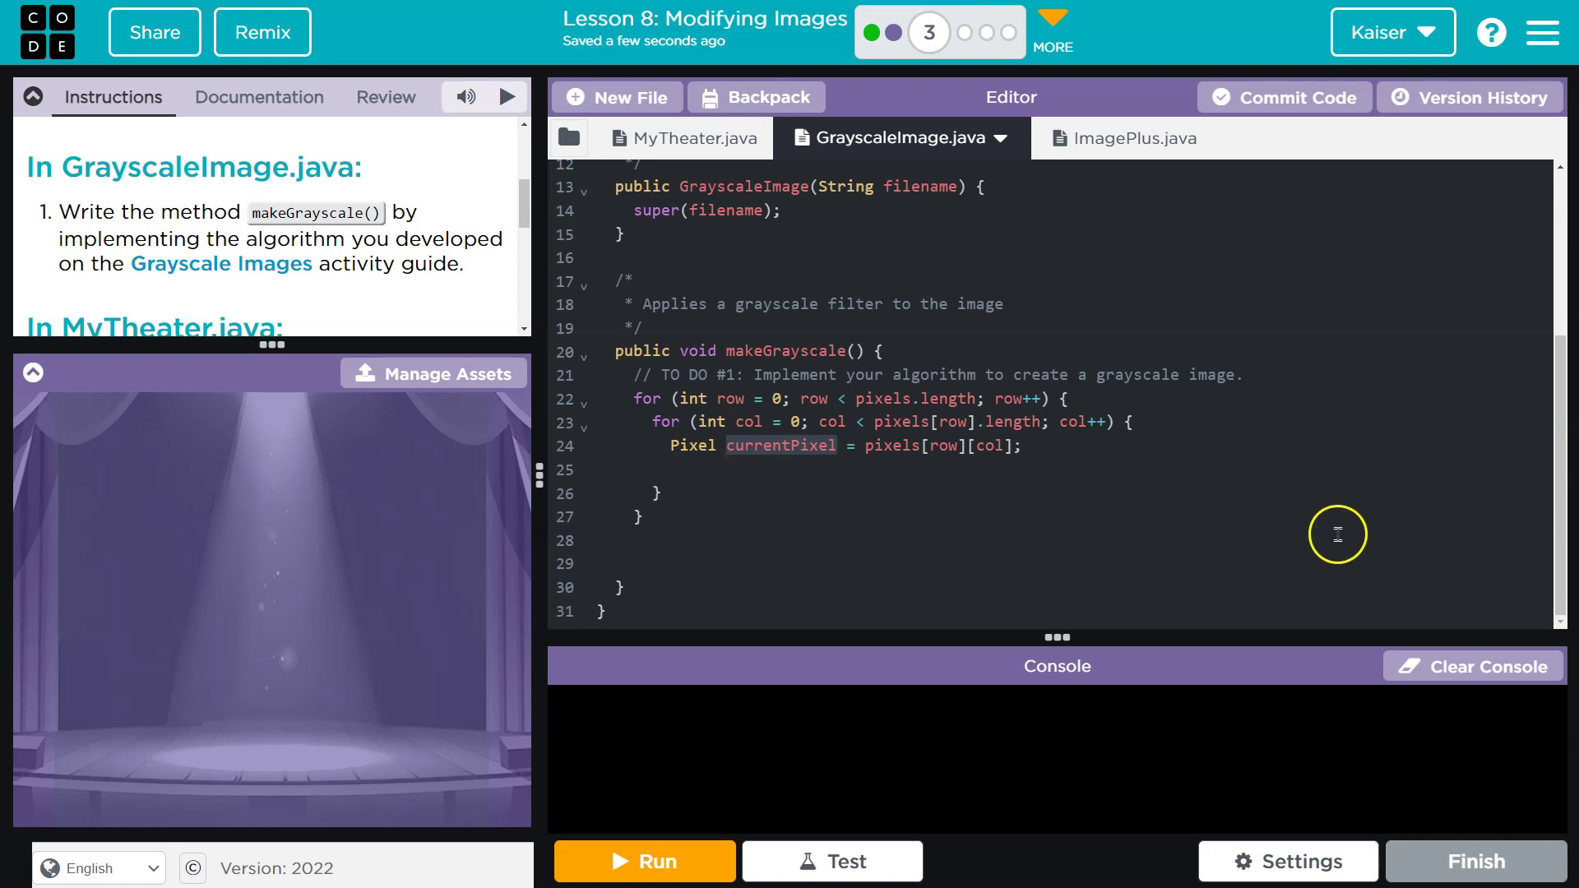
pyautogui.click(1064, 449)
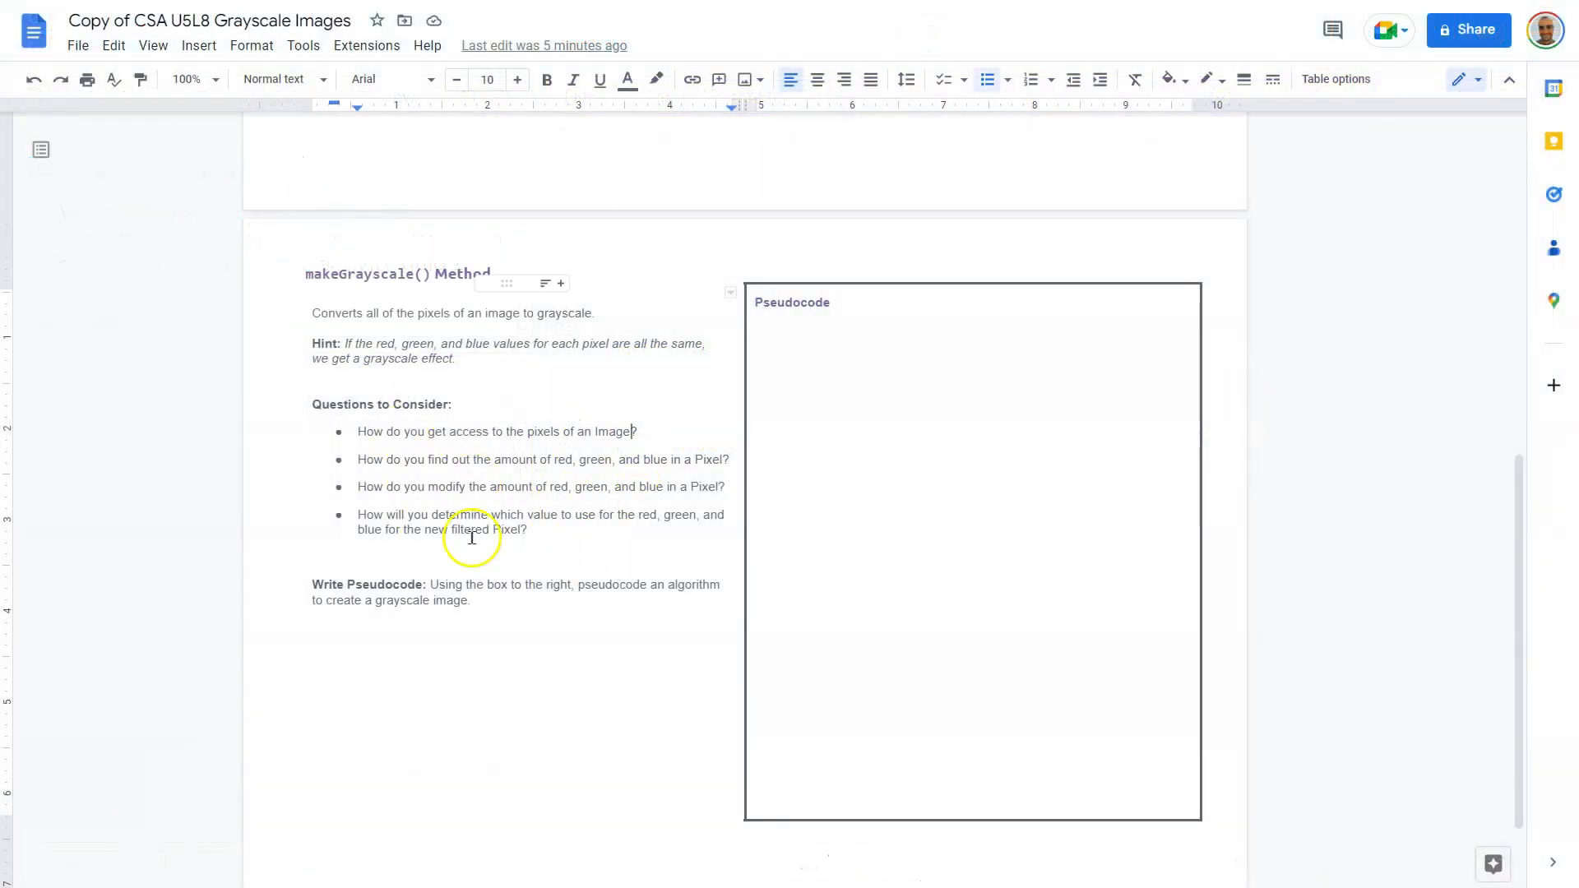
pyautogui.click(495, 543)
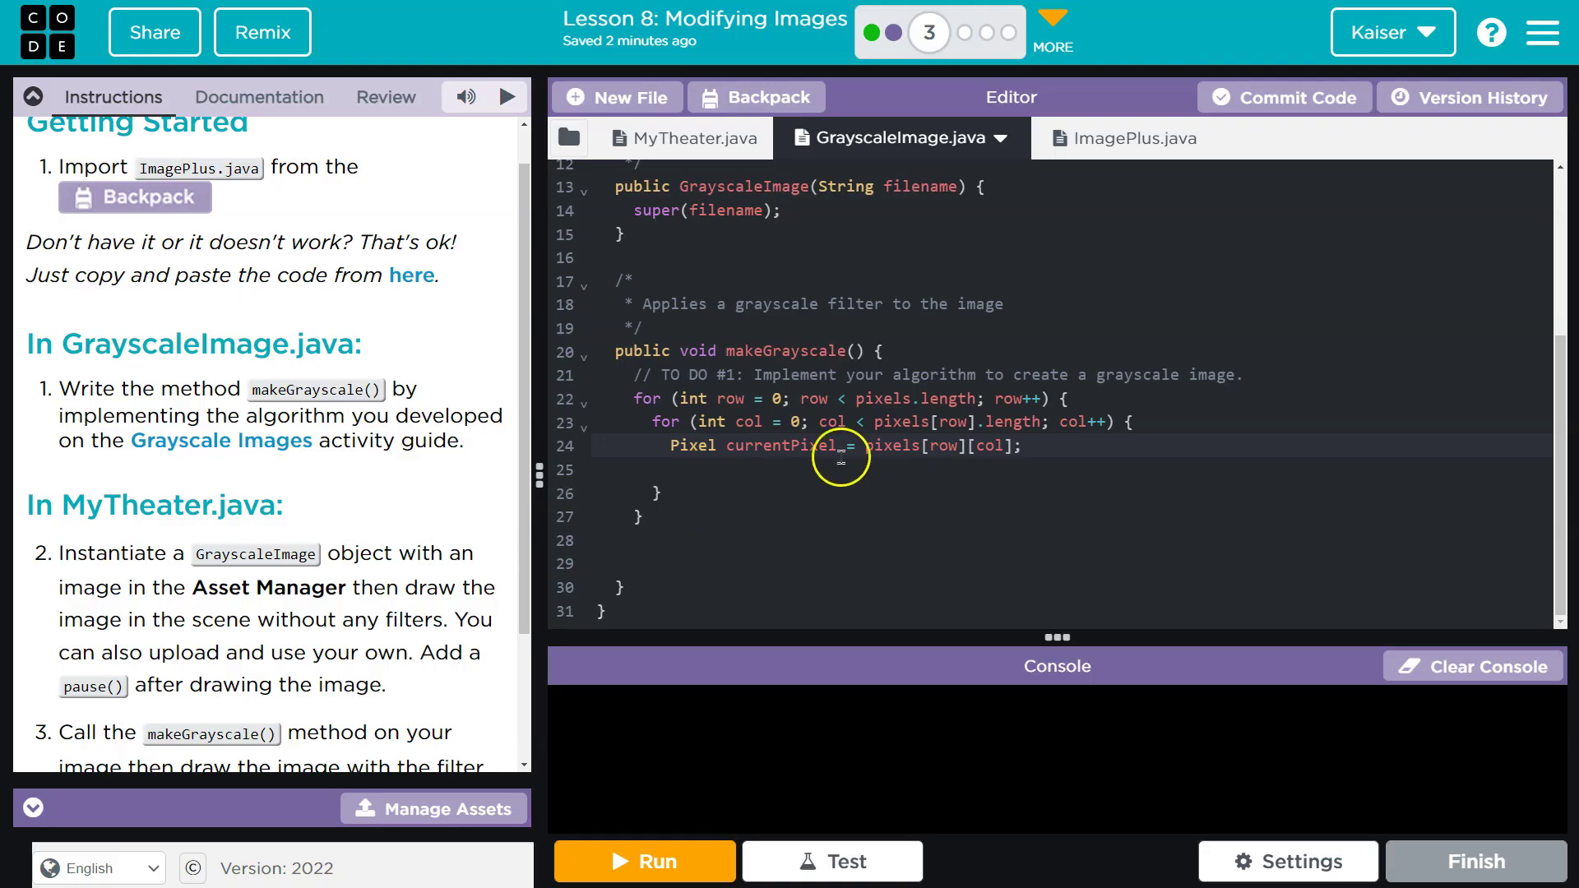
# - Add ImagePlus.java's setBlue(0) line inside the makeGrayscale loop
pyautogui.click(737, 486)
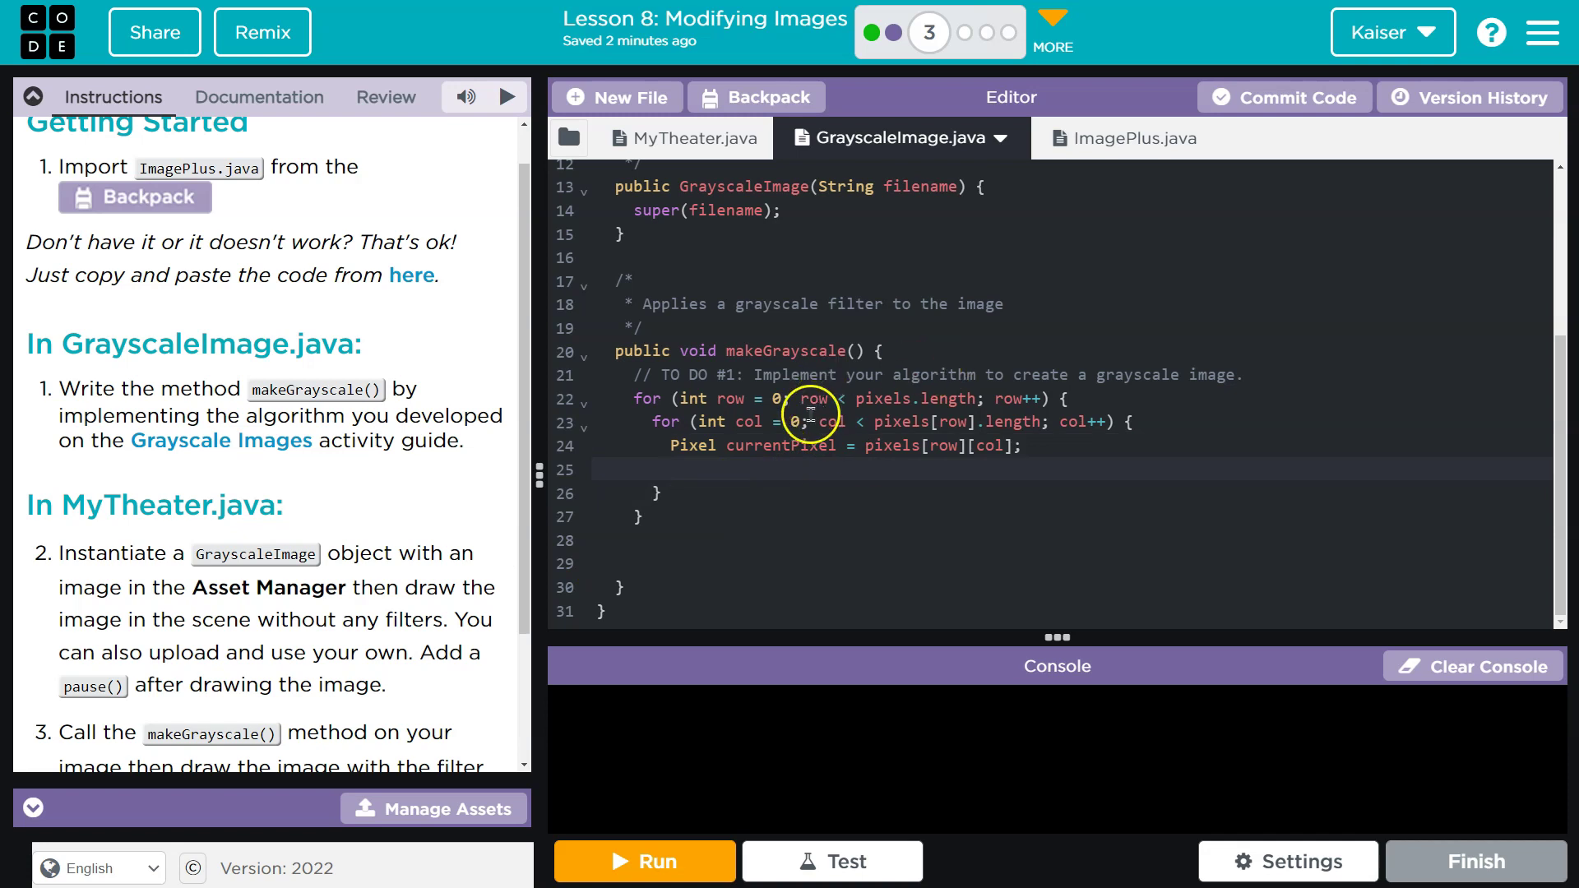
pyautogui.click(1091, 140)
pyautogui.click(882, 399)
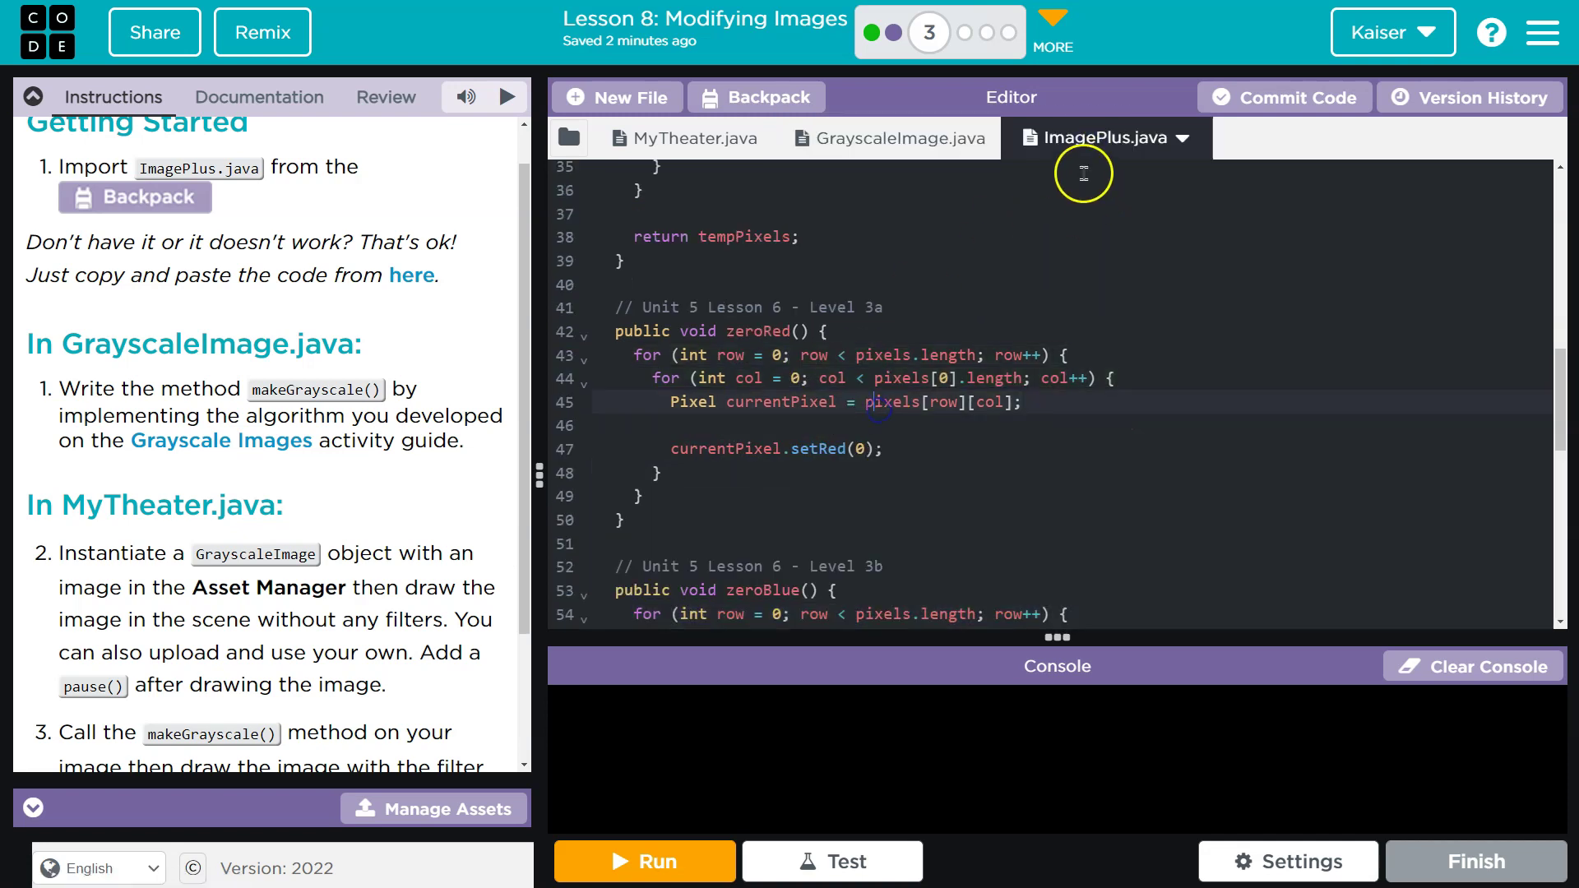
pyautogui.scroll(-2, 996, 339)
pyautogui.scroll(-4, 996, 338)
pyautogui.moveTo(907, 363); pyautogui.dragTo(674, 365)
pyautogui.rightClick(805, 363)
pyautogui.click(839, 422)
pyautogui.click(886, 138)
pyautogui.click(933, 493)
pyautogui.rightClick(869, 489)
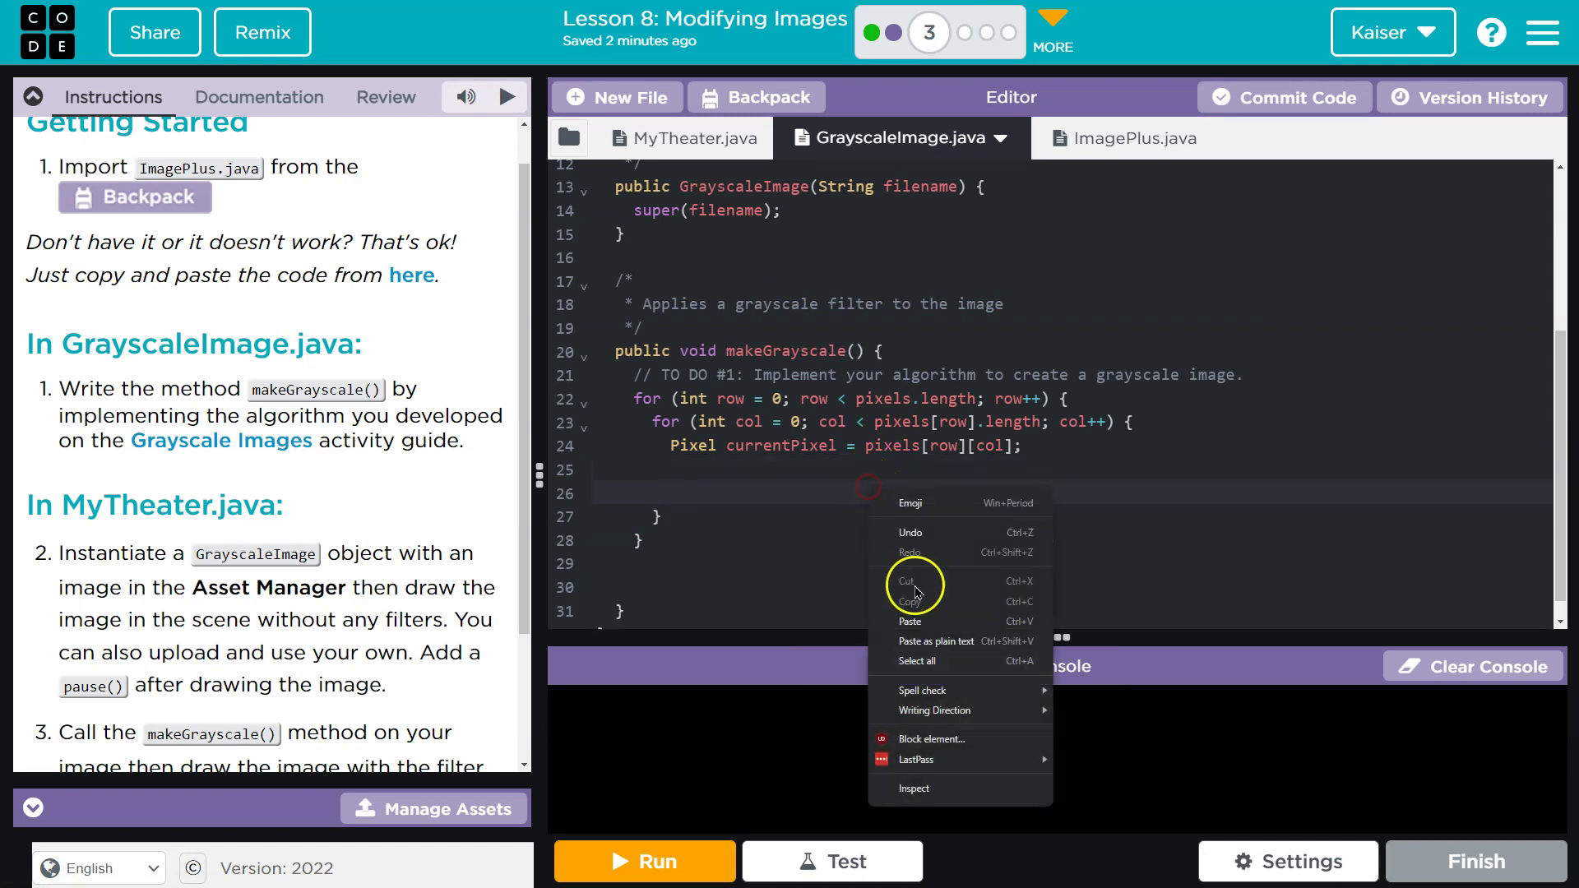
pyautogui.click(920, 620)
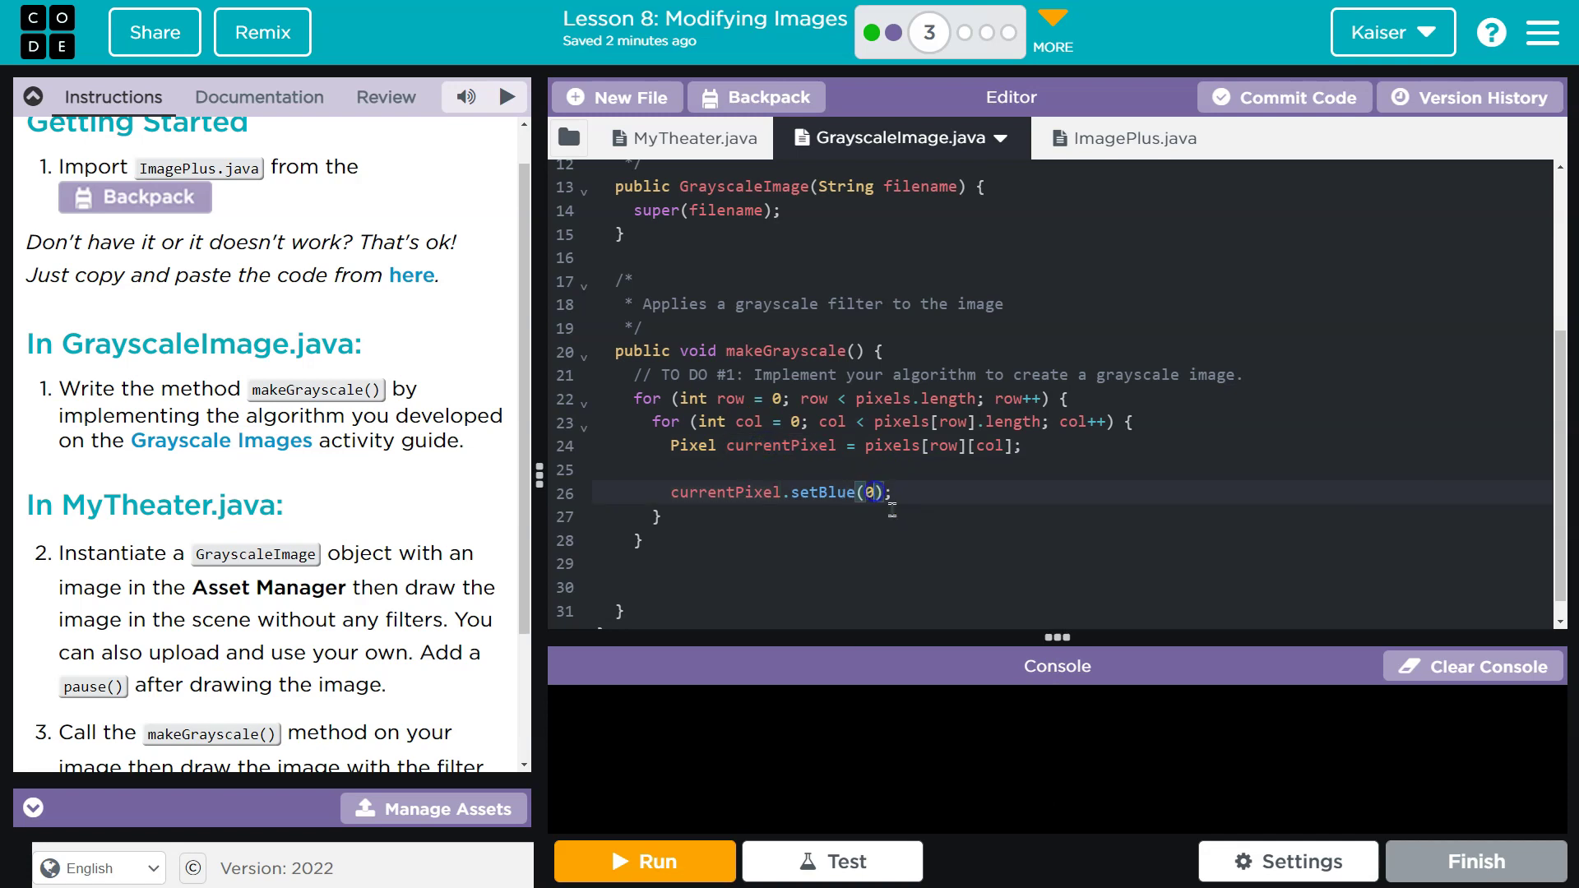
pyautogui.moveTo(901, 492); pyautogui.dragTo(671, 486)
pyautogui.moveTo(900, 495); pyautogui.dragTo(676, 492)
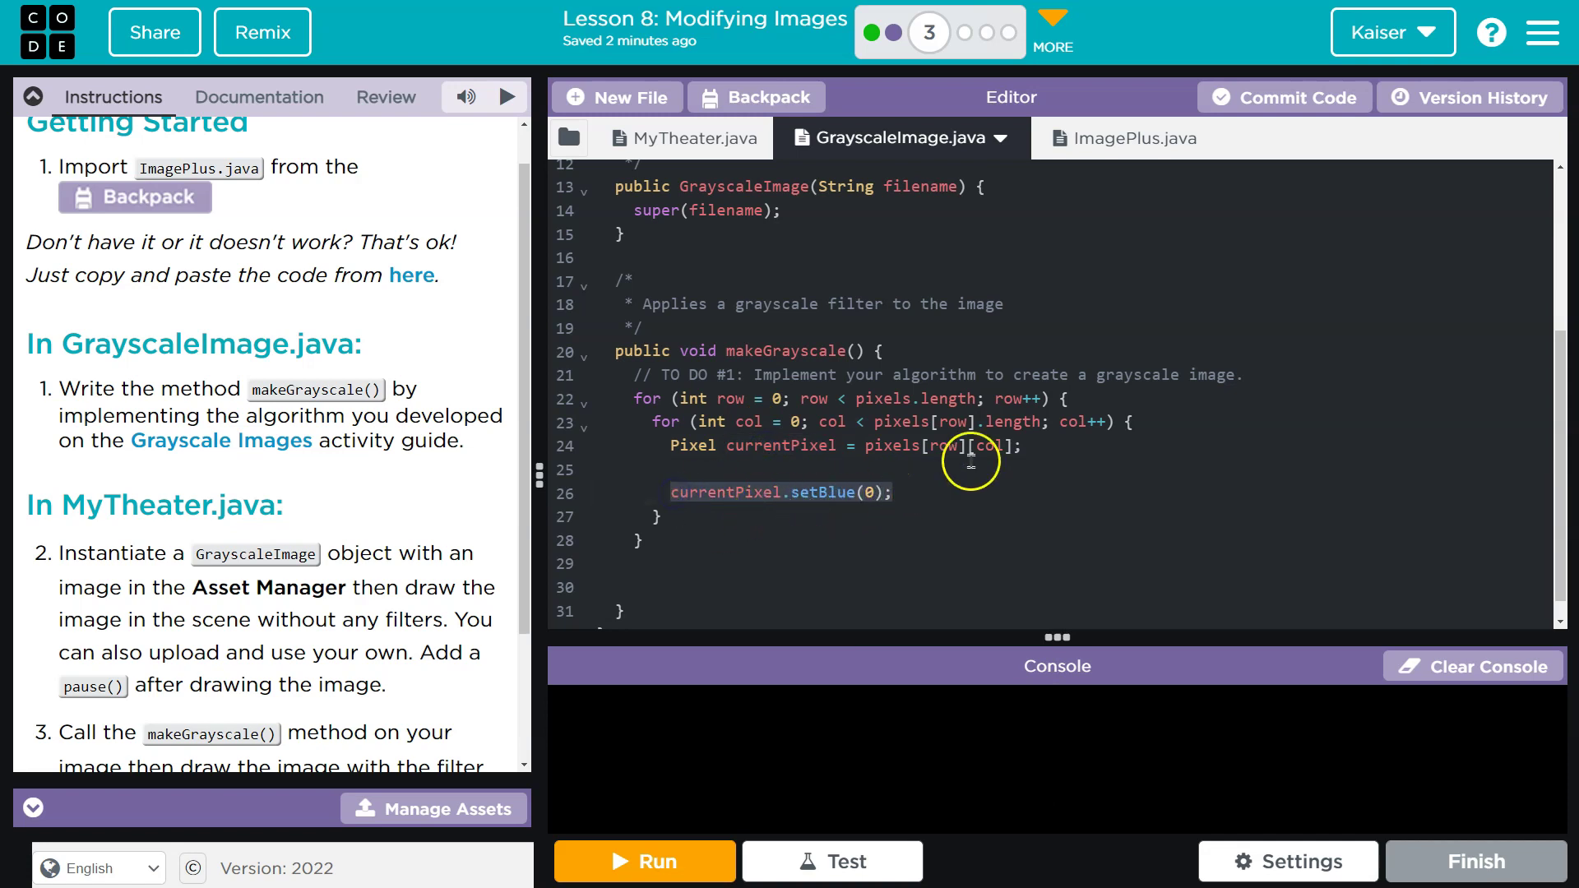
# - Add keepBlue's setRed(0) and setGreen(0) lines below setBlue
pyautogui.click(1097, 142)
pyautogui.scroll(2, 946, 413)
pyautogui.scroll(-5, 946, 414)
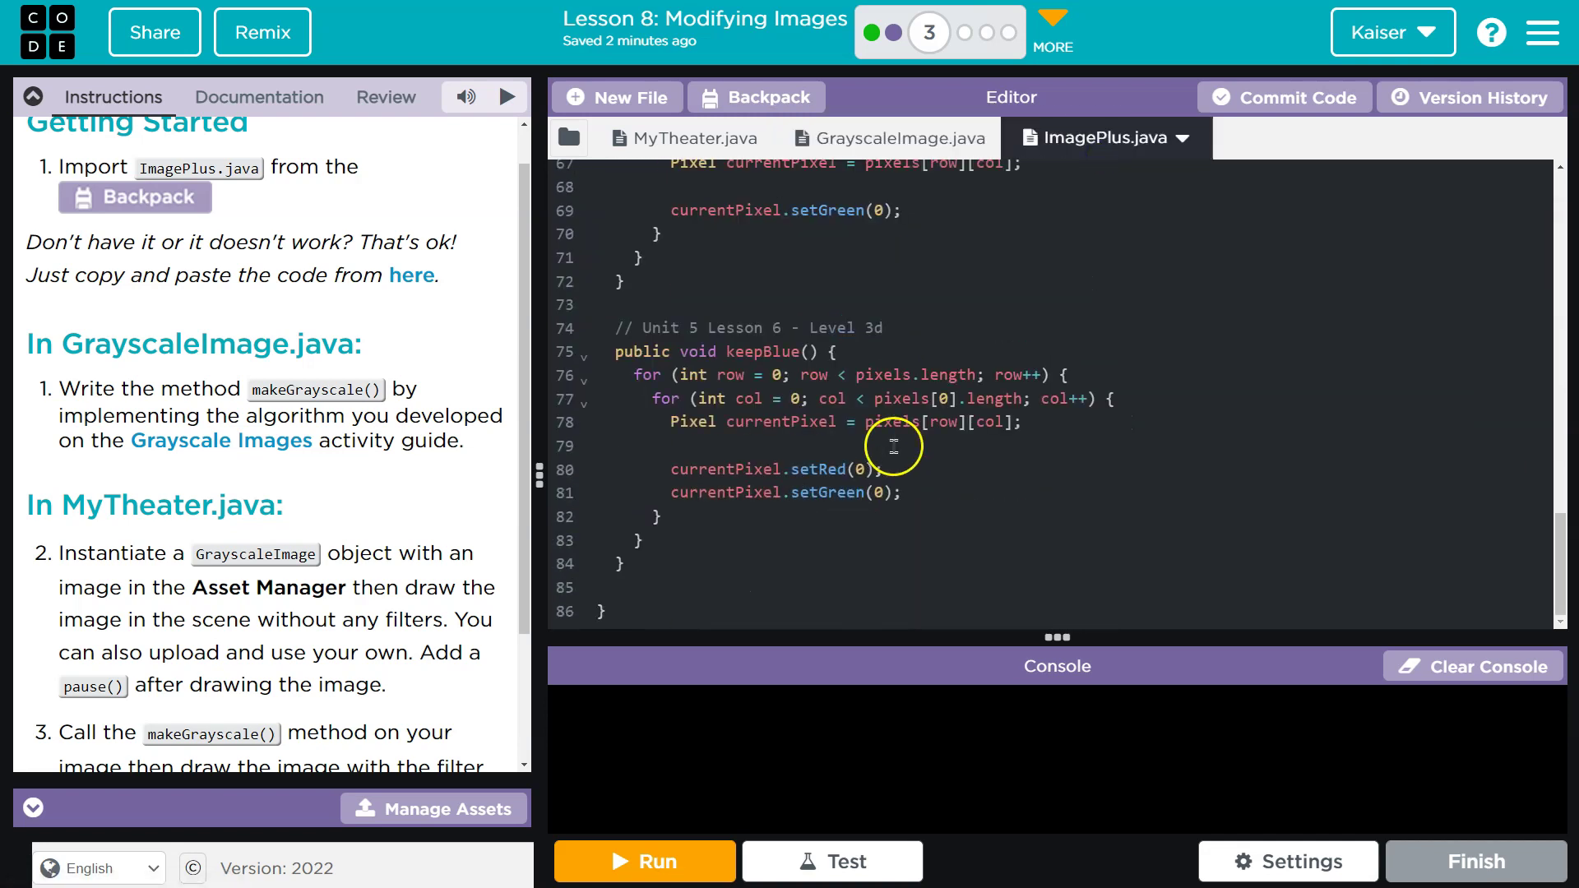
pyautogui.click(919, 491)
pyautogui.moveTo(920, 492); pyautogui.dragTo(677, 470)
pyautogui.rightClick(676, 469)
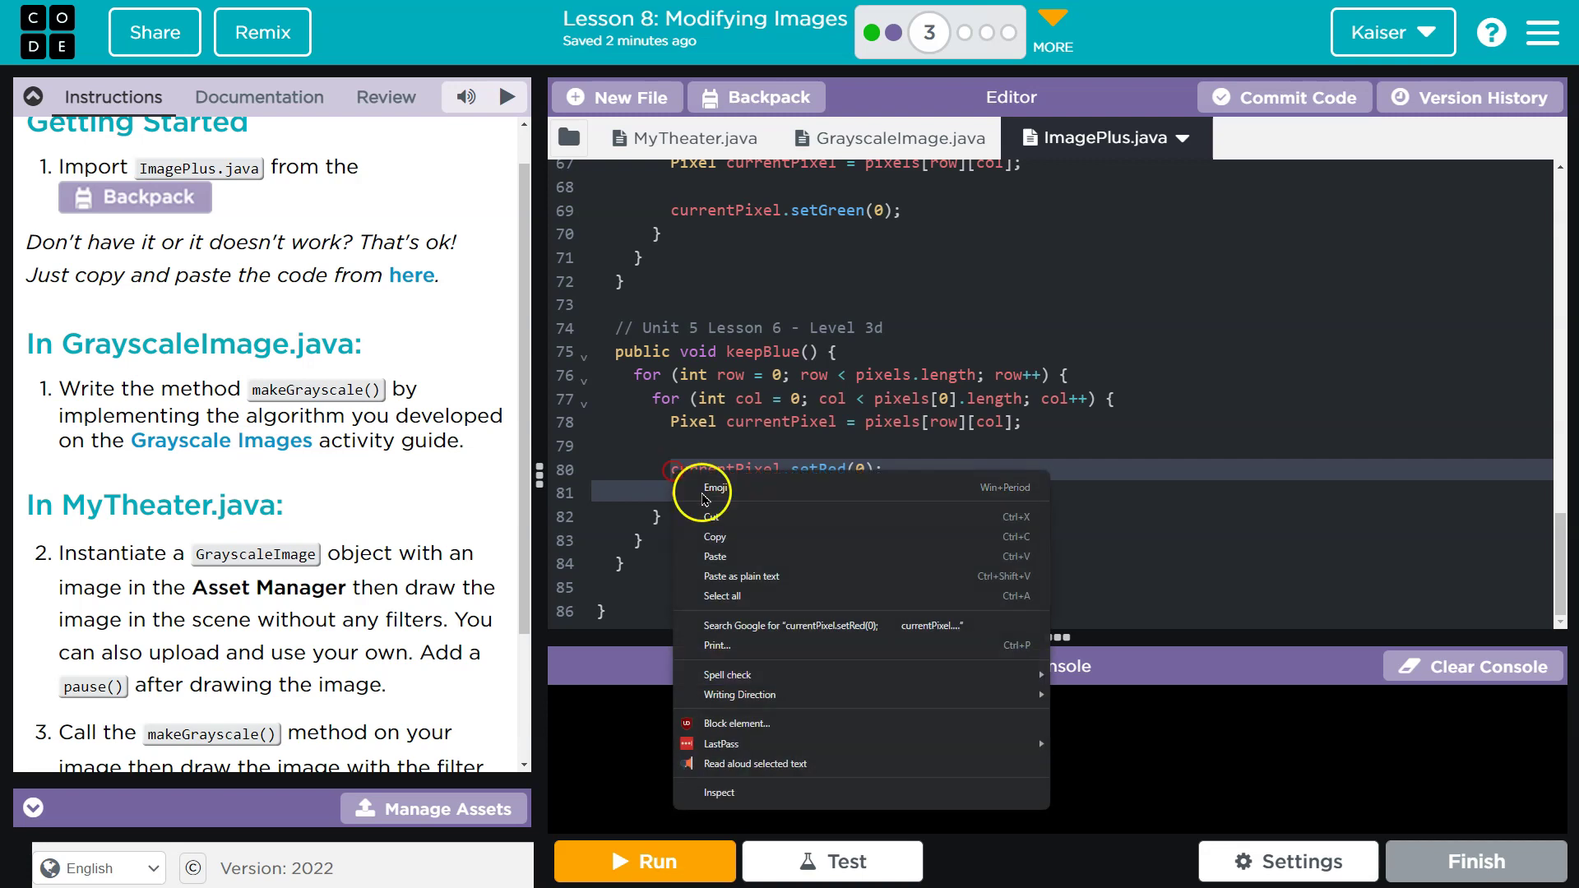
pyautogui.click(723, 536)
pyautogui.click(898, 138)
pyautogui.click(891, 468)
pyautogui.press('Return')
pyautogui.hotkey('ctrl', 'v')
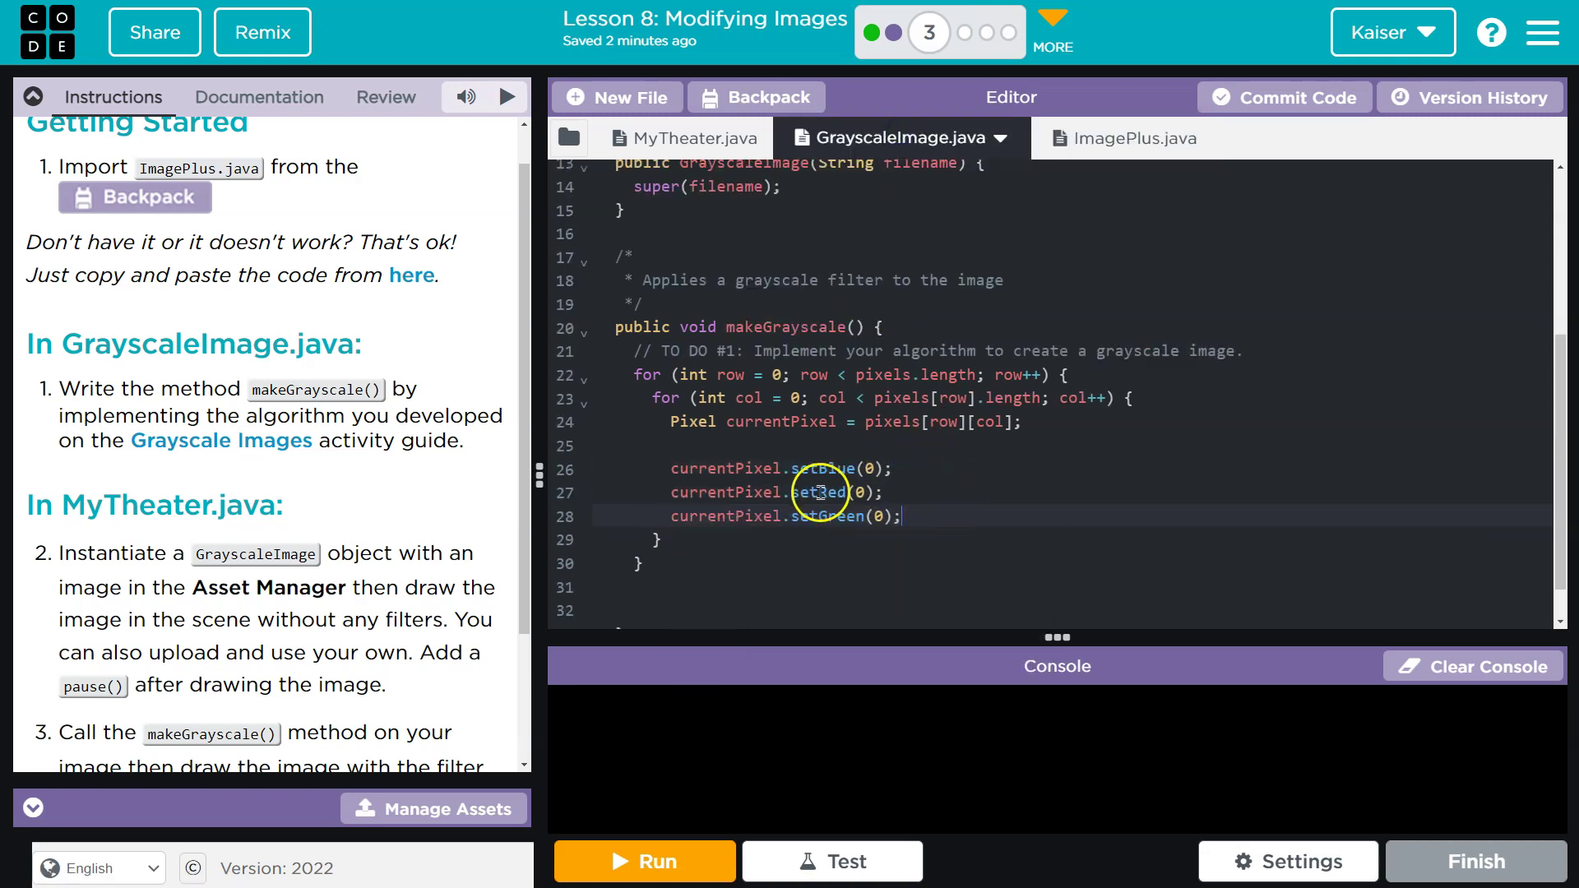
pyautogui.click(864, 493)
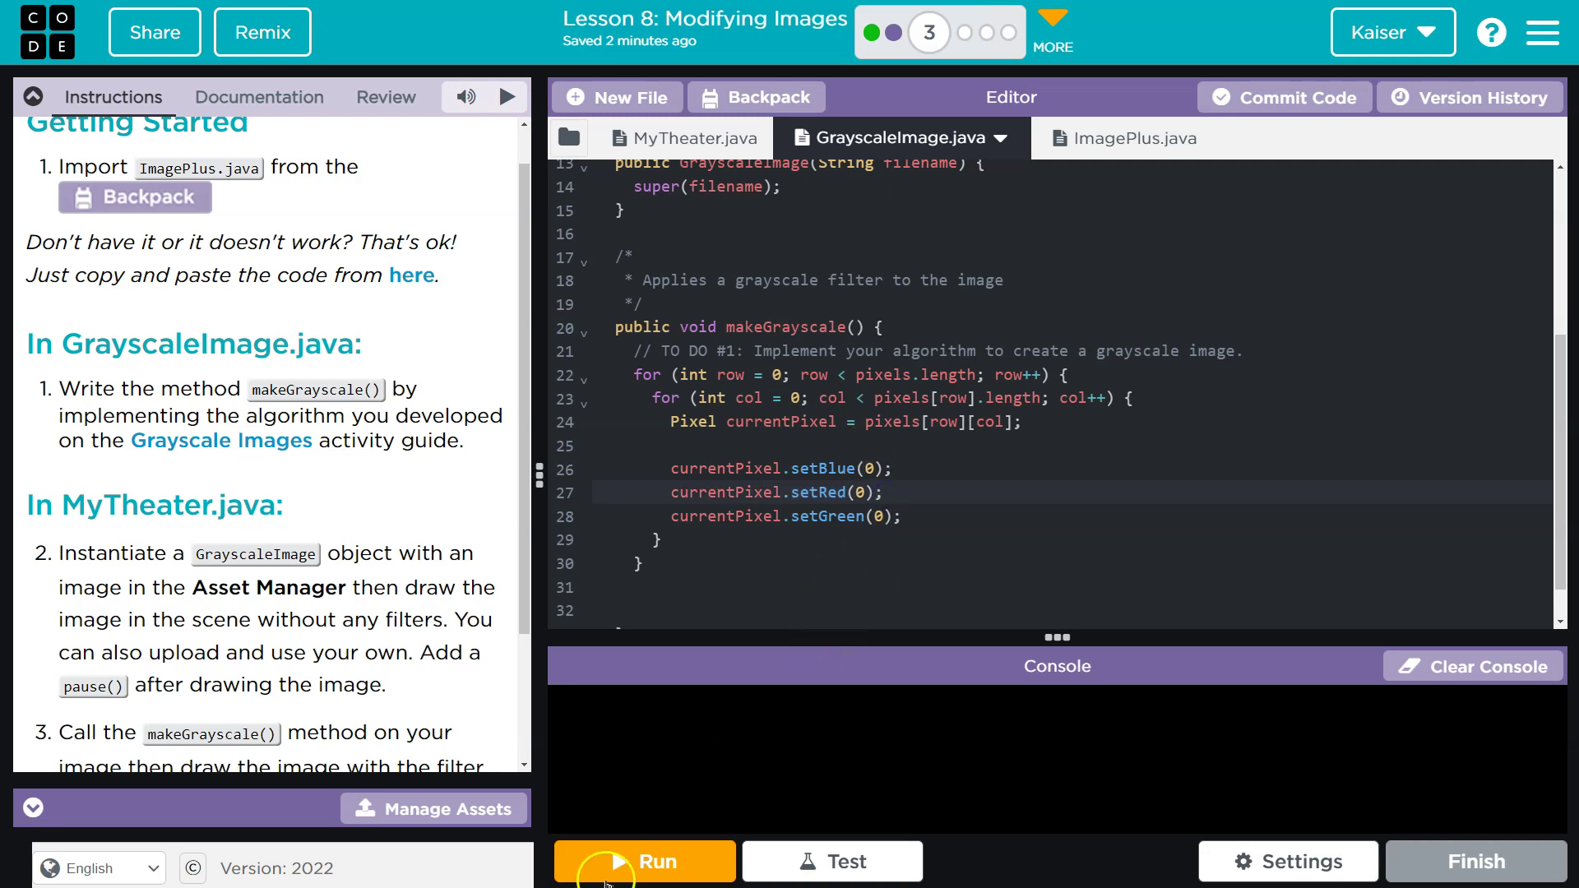
# - Declare GrayscaleImage grayImage = new GrayscaleImage(); under TO DO #2 in MyTheater.java
pyautogui.click(32, 810)
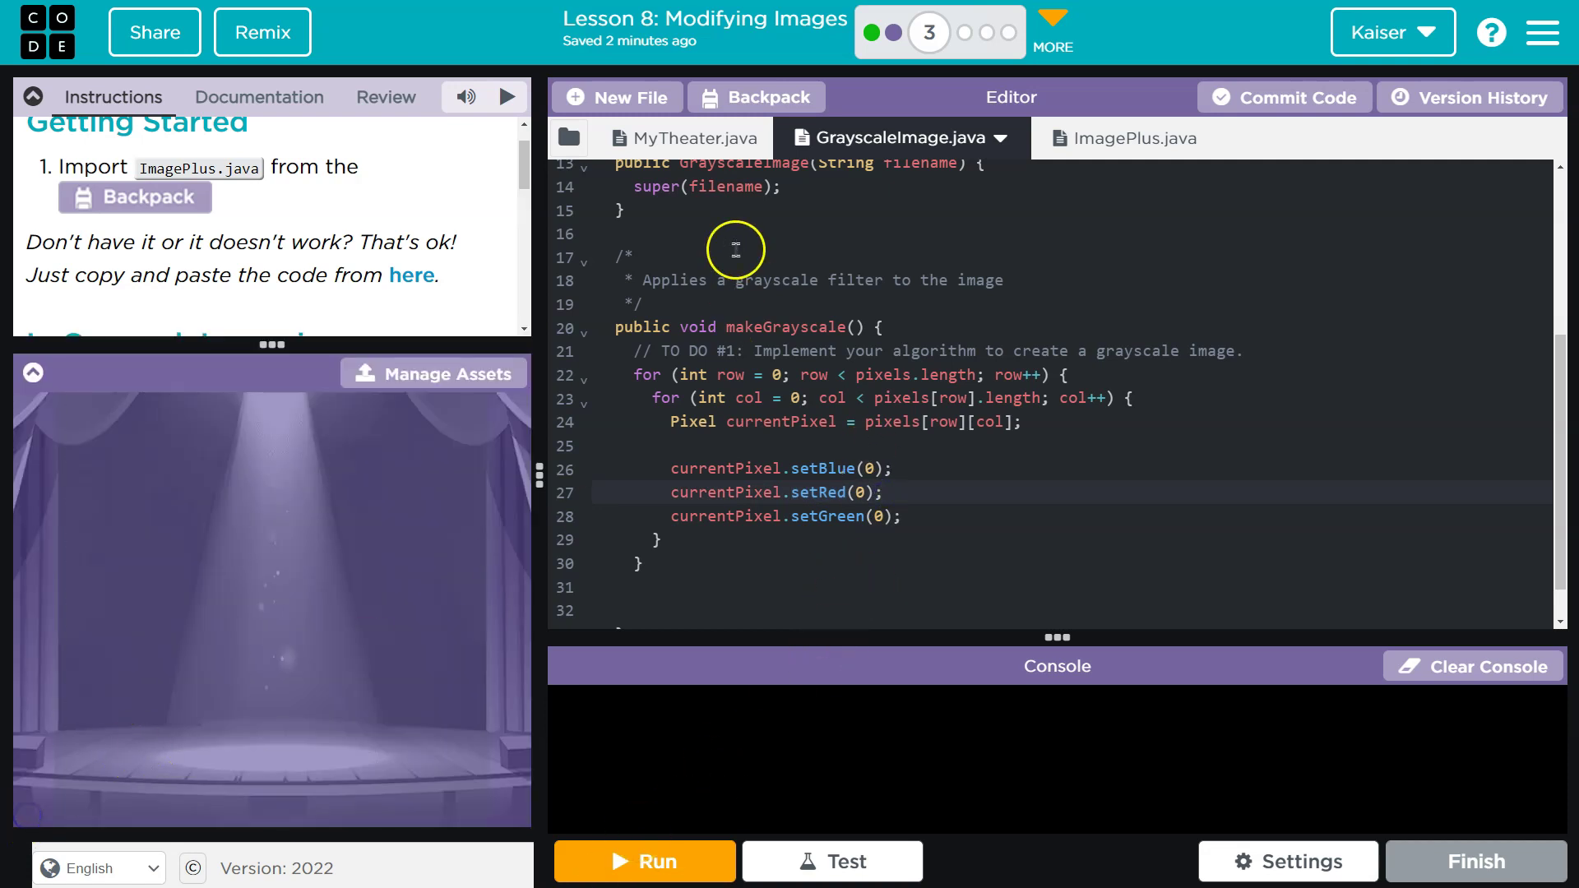
pyautogui.click(695, 137)
pyautogui.scroll(-1, 823, 431)
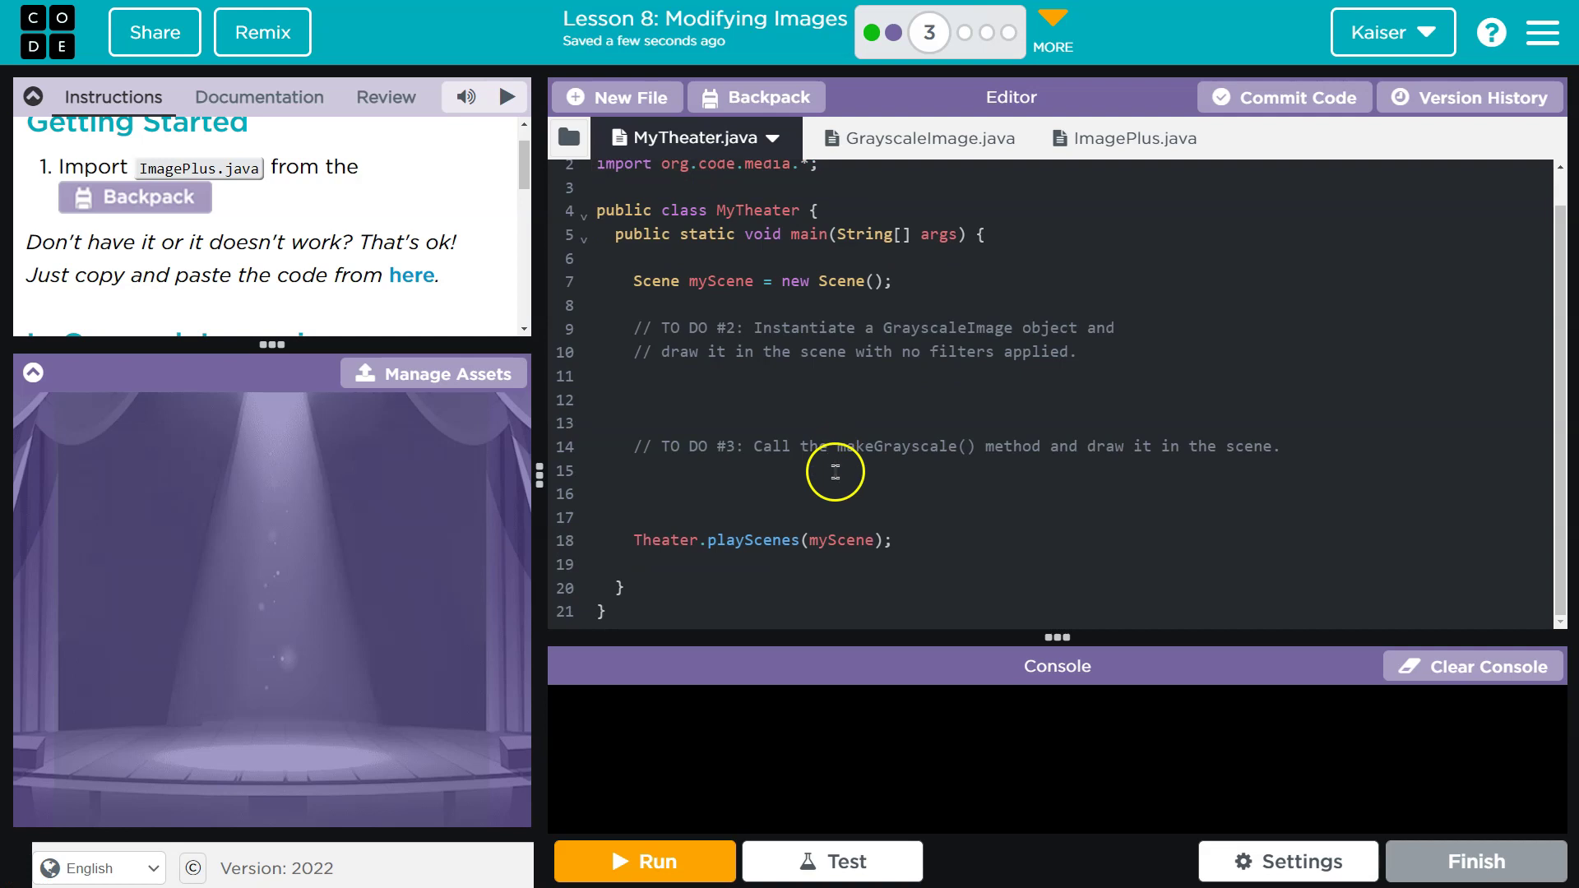
pyautogui.click(849, 470)
pyautogui.click(830, 374)
pyautogui.click(1104, 353)
pyautogui.press('Return')
pyautogui.write('Grayscale')
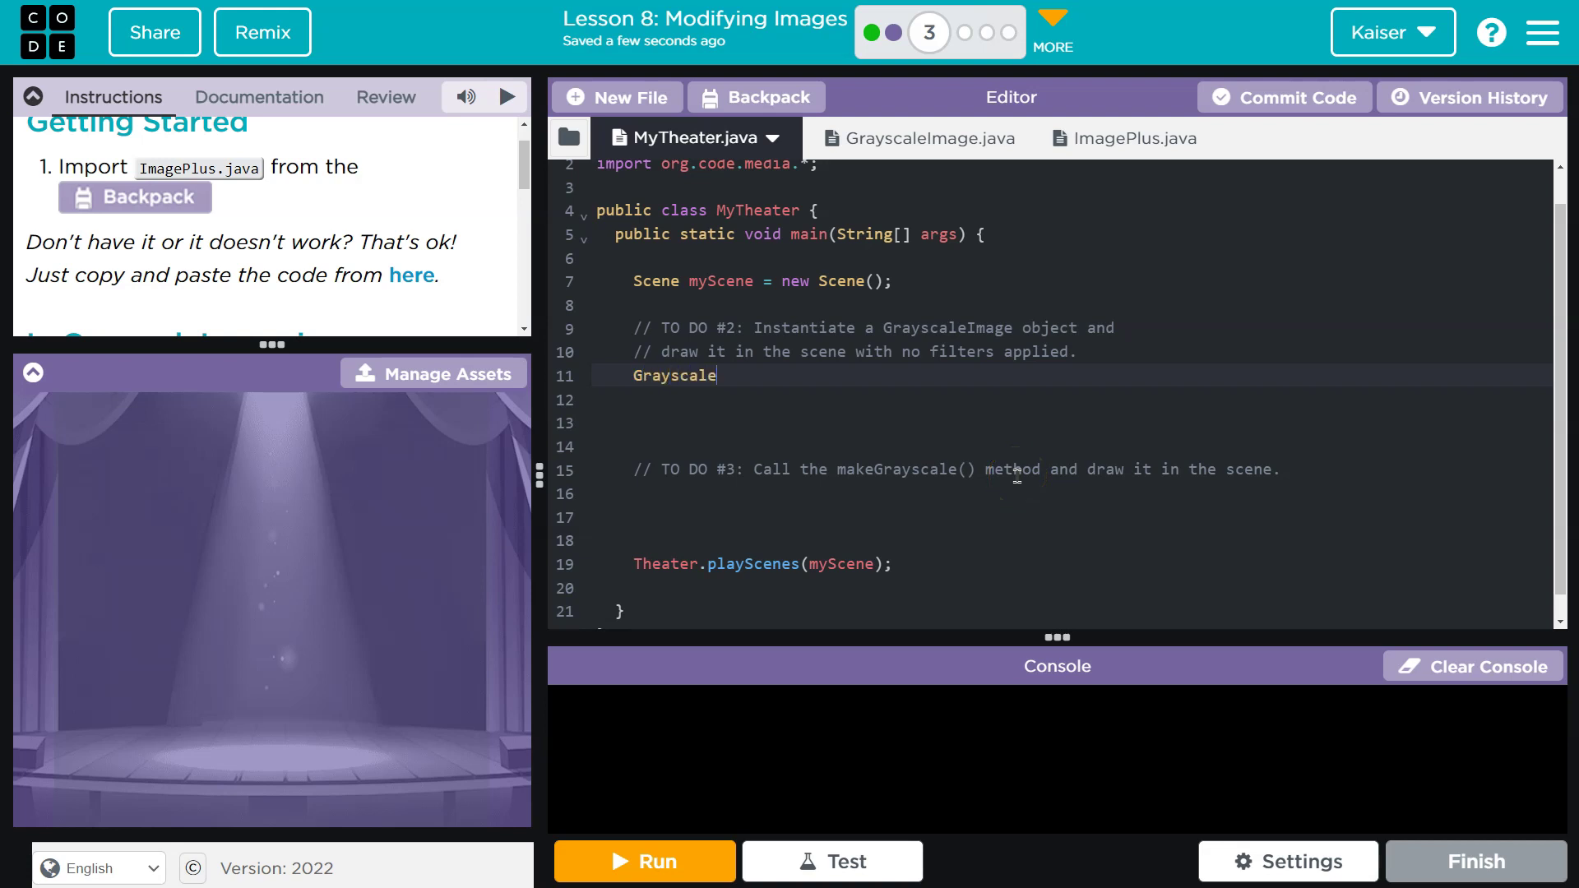
pyautogui.write('Image grayImage =')
pyautogui.write(' new GrayscaleImage();')
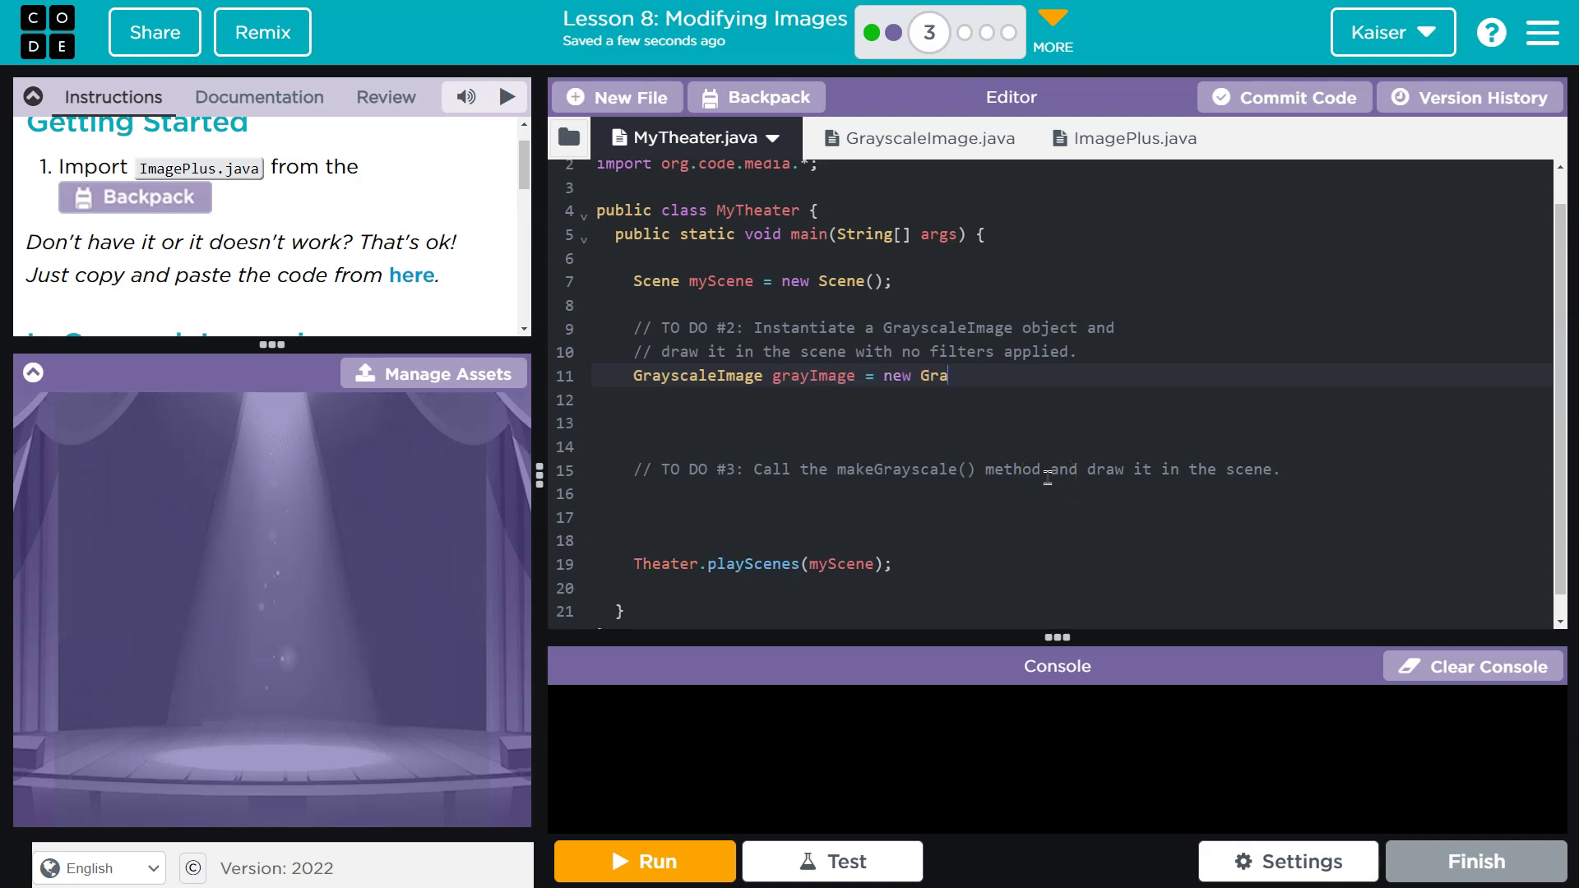
# - Check the GrayscaleImage constructor's parameters and bring up the project's assets
pyautogui.click(908, 139)
pyautogui.scroll(3, 916, 487)
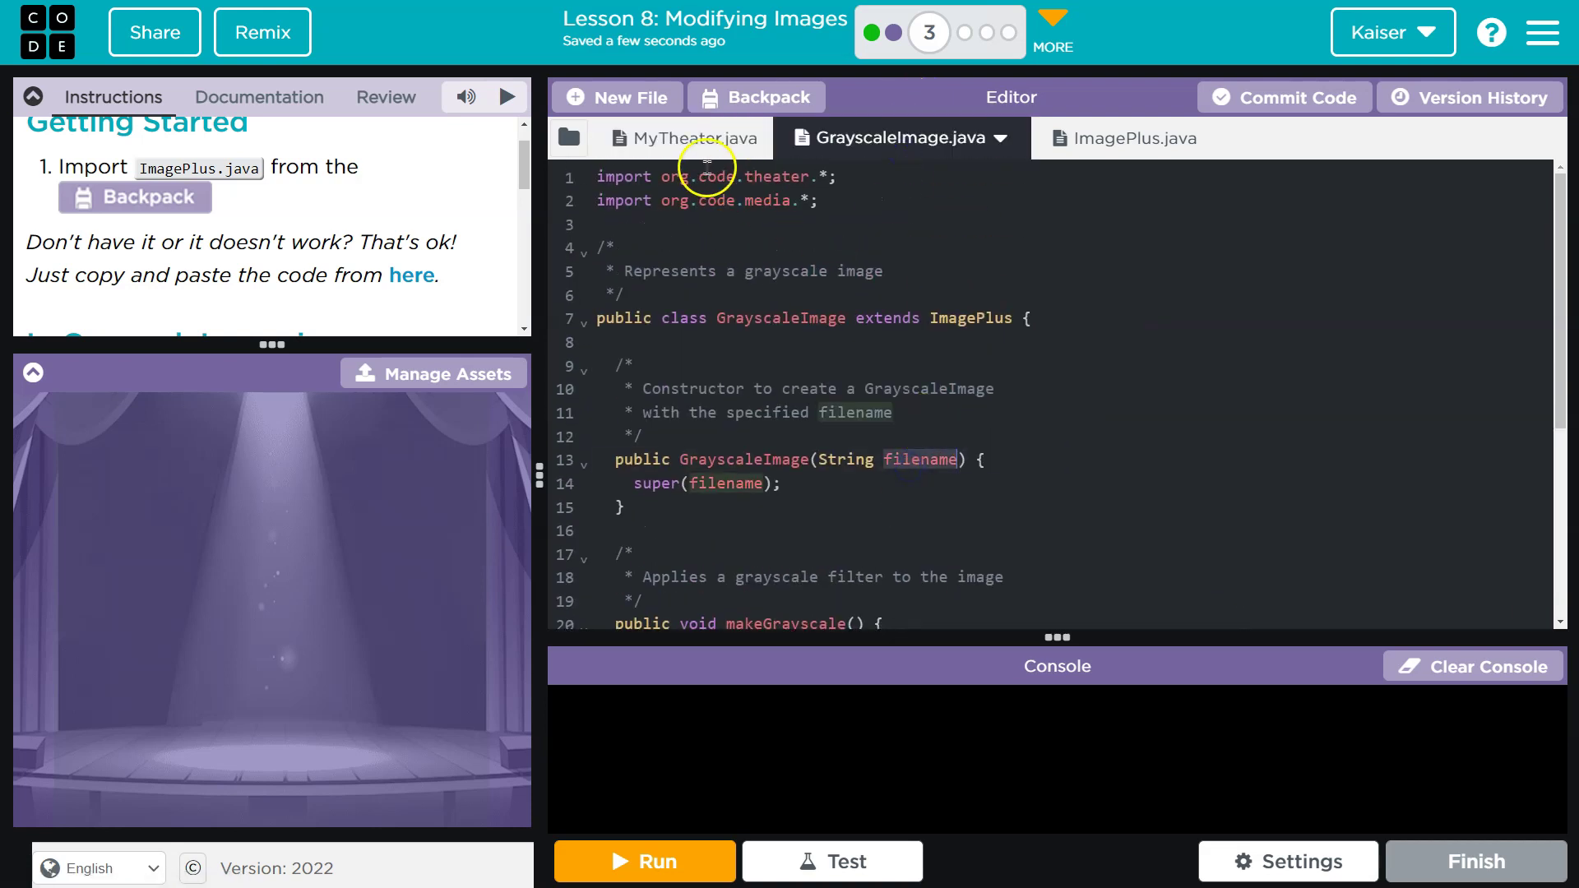
pyautogui.click(701, 146)
pyautogui.click(569, 139)
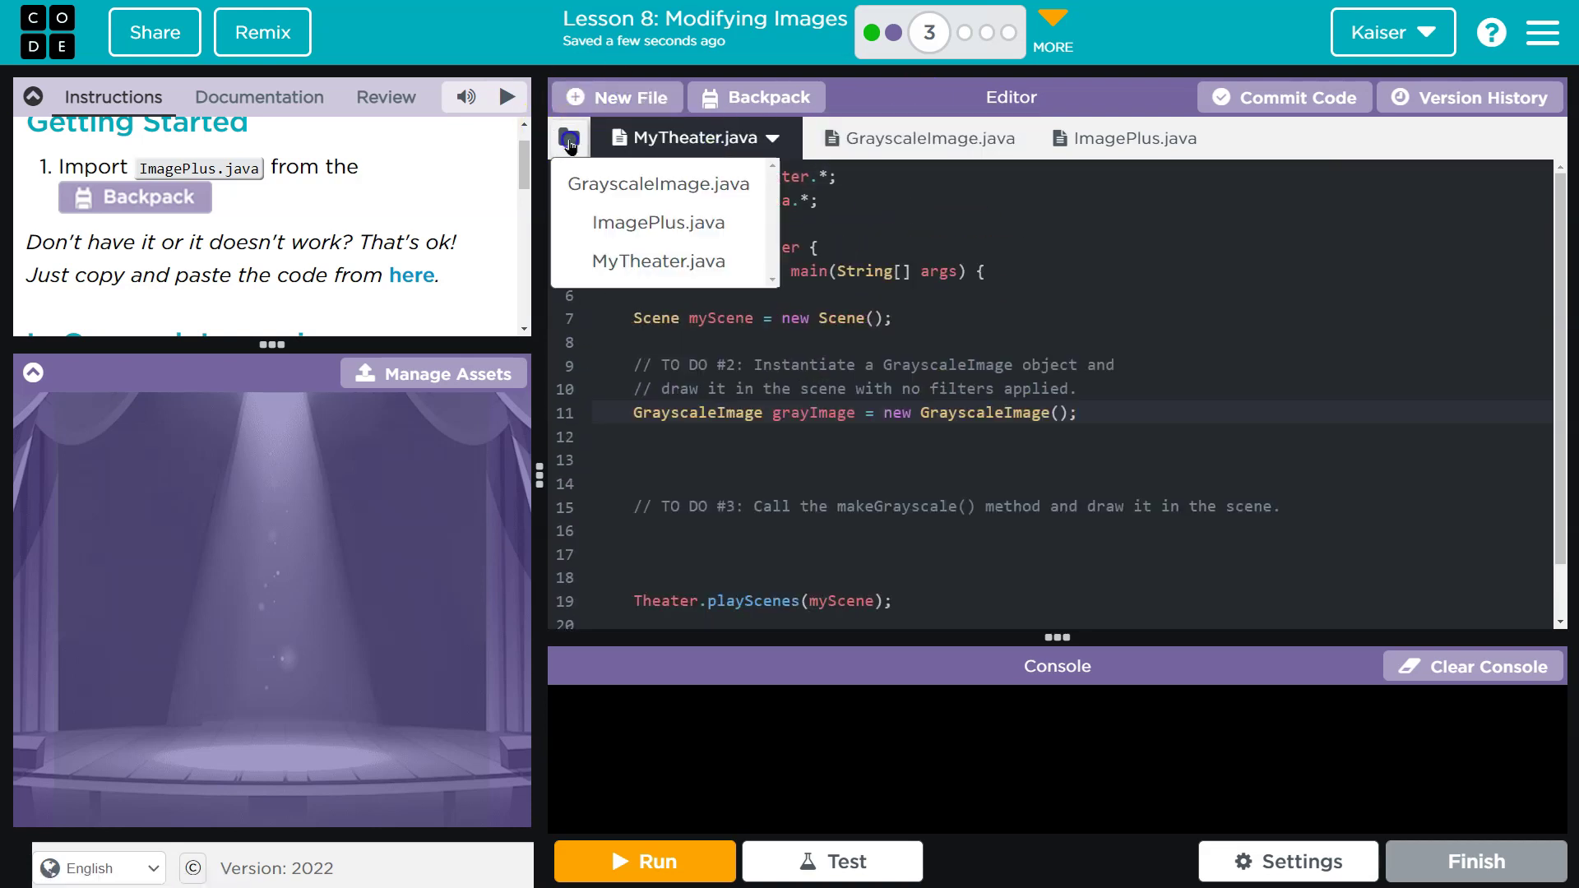
# - Open the image asset list to locate dog.jpg
pyautogui.click(486, 373)
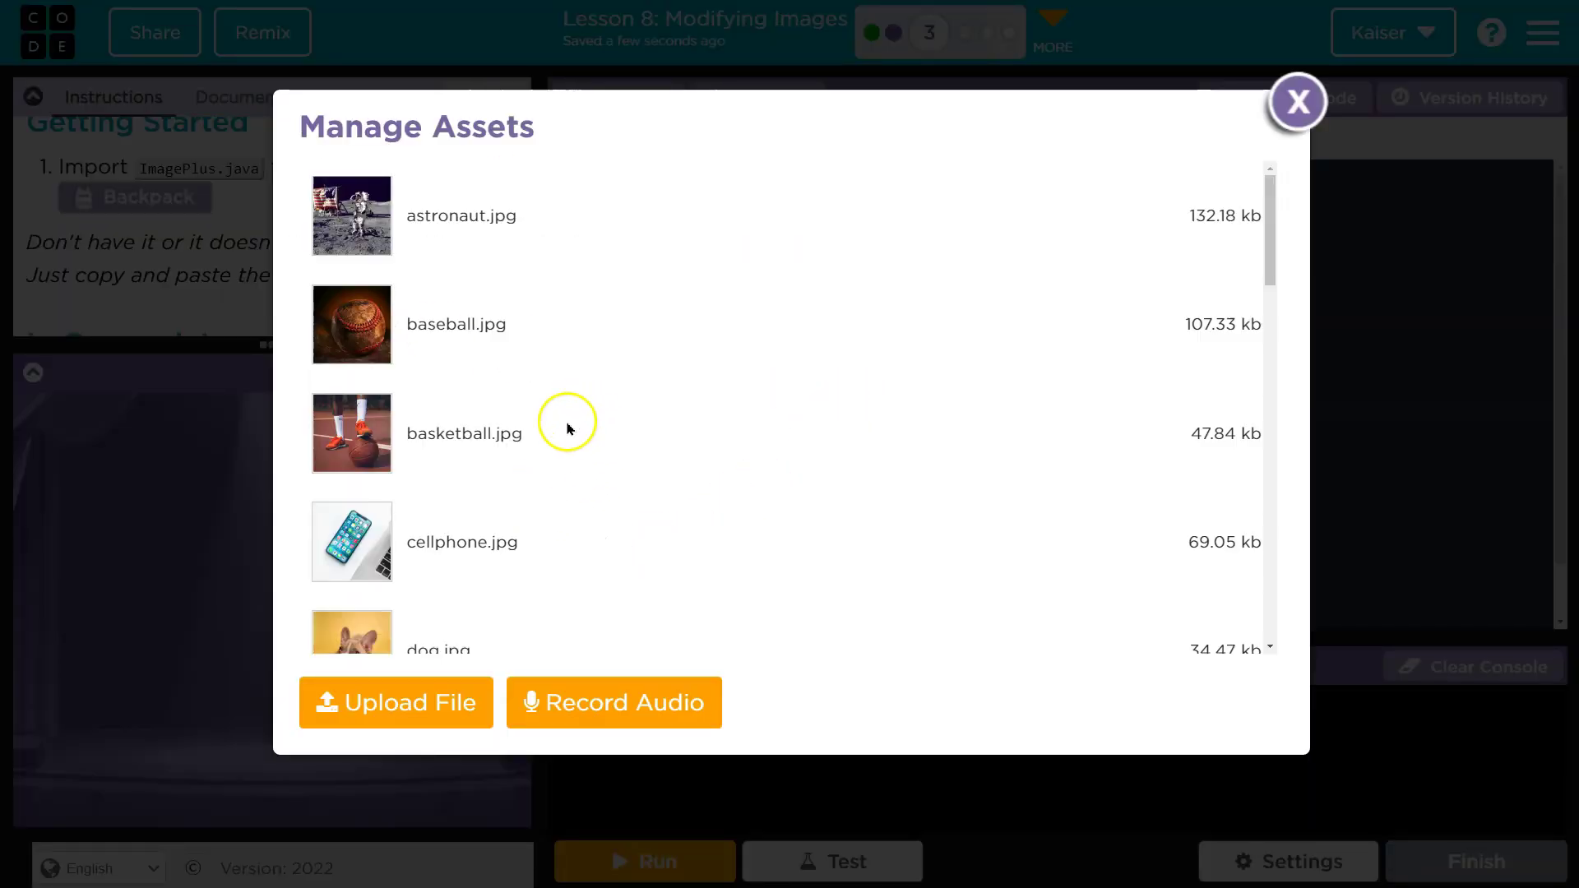
pyautogui.scroll(-2, 544, 259)
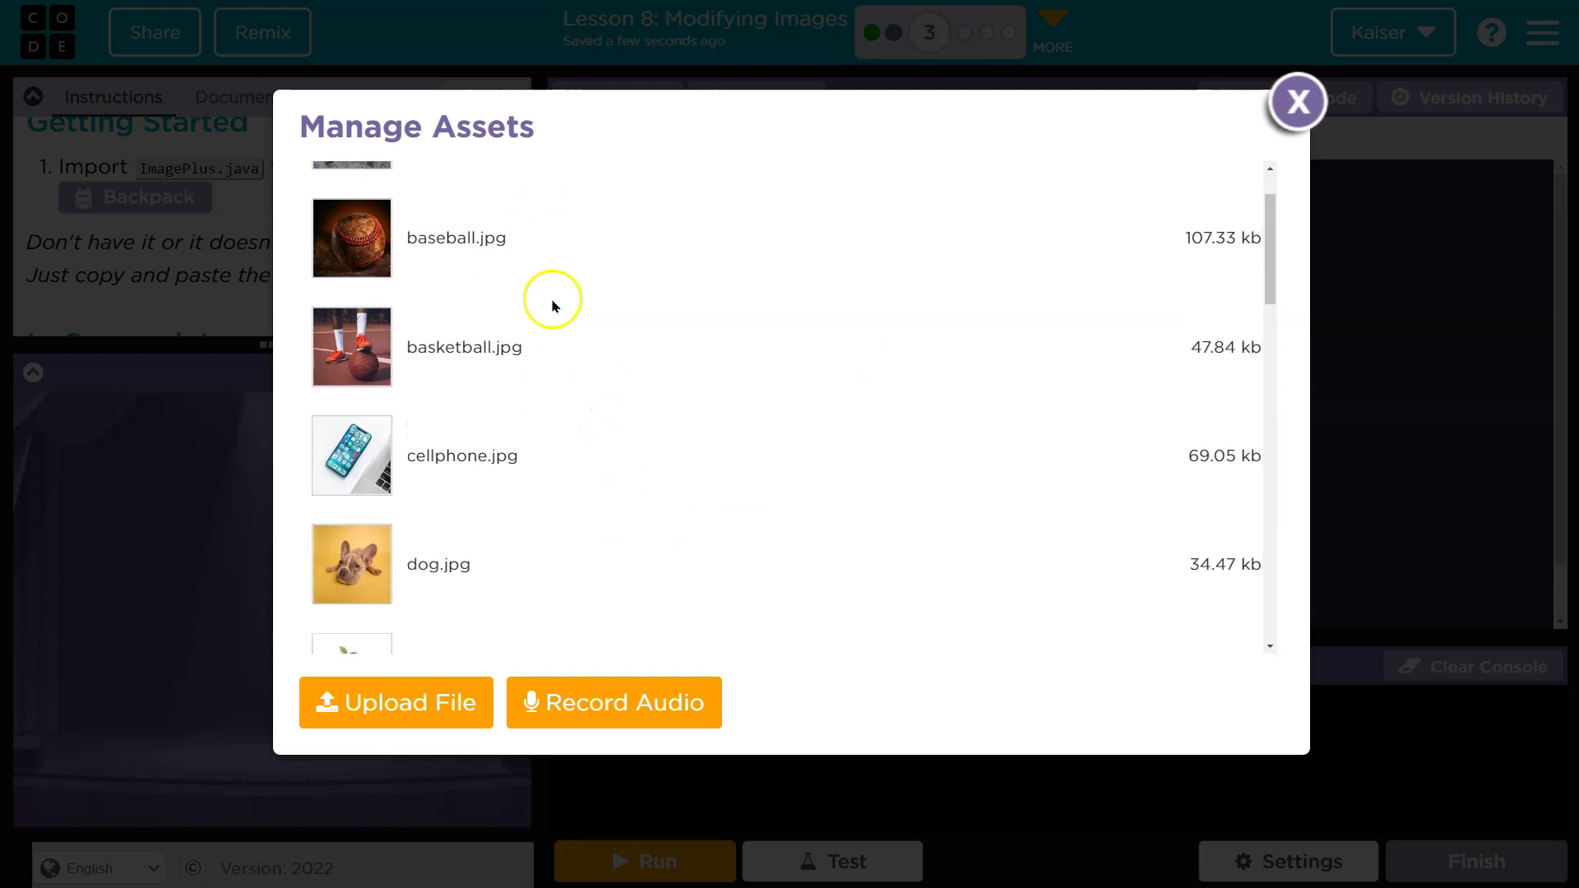
pyautogui.moveTo(469, 559); pyautogui.dragTo(407, 564)
pyautogui.scroll(-2, 586, 532)
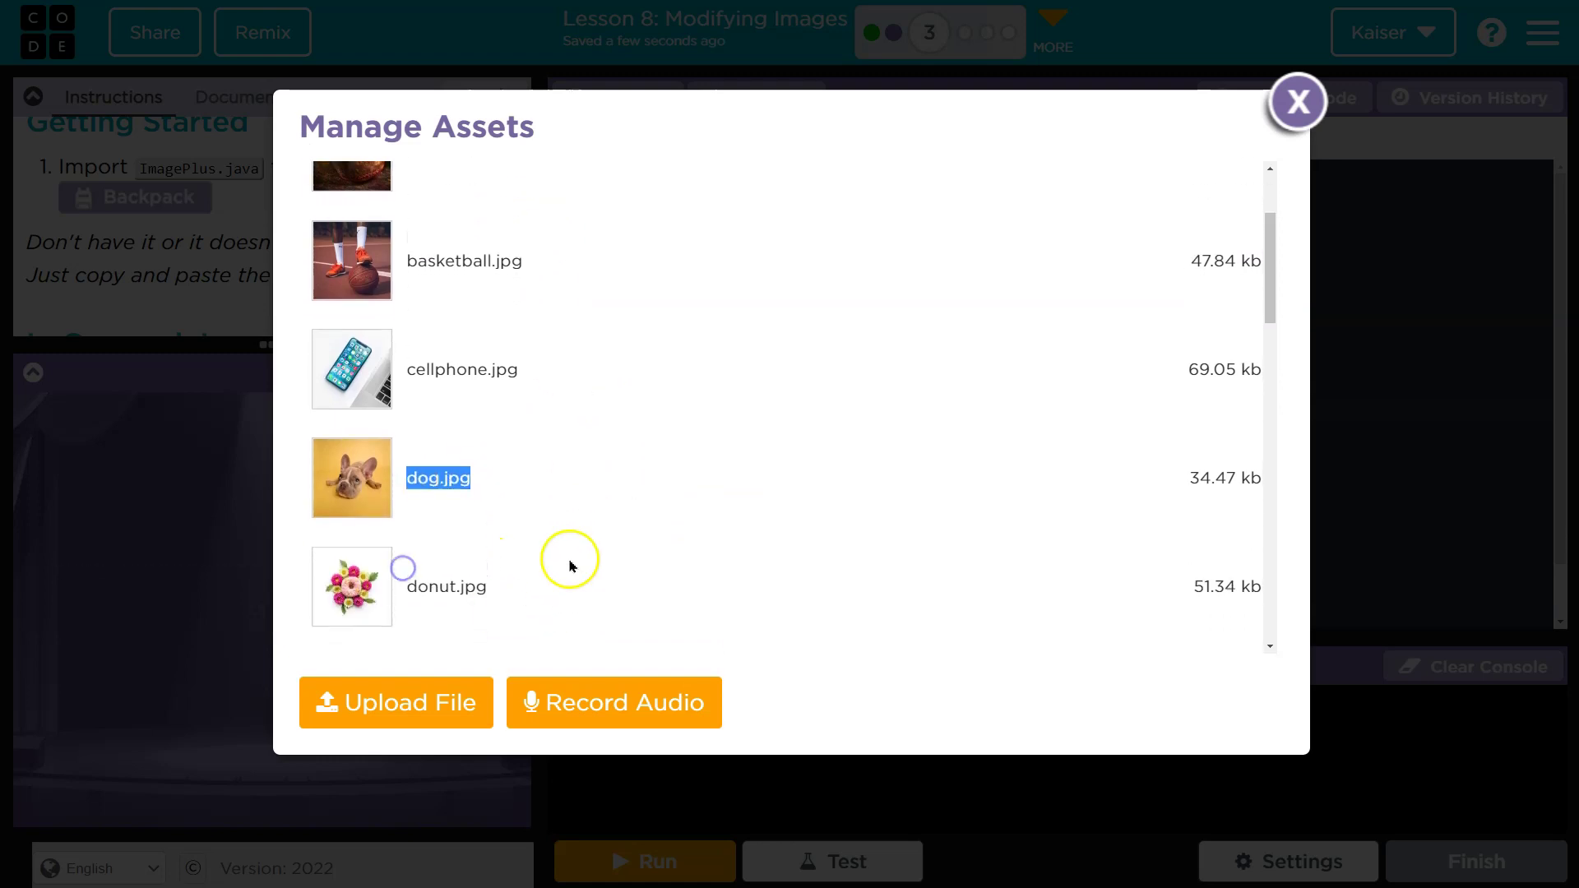
# - Close the asset list and pass "dog.jpg" to the GrayscaleImage constructor
pyautogui.click(1299, 101)
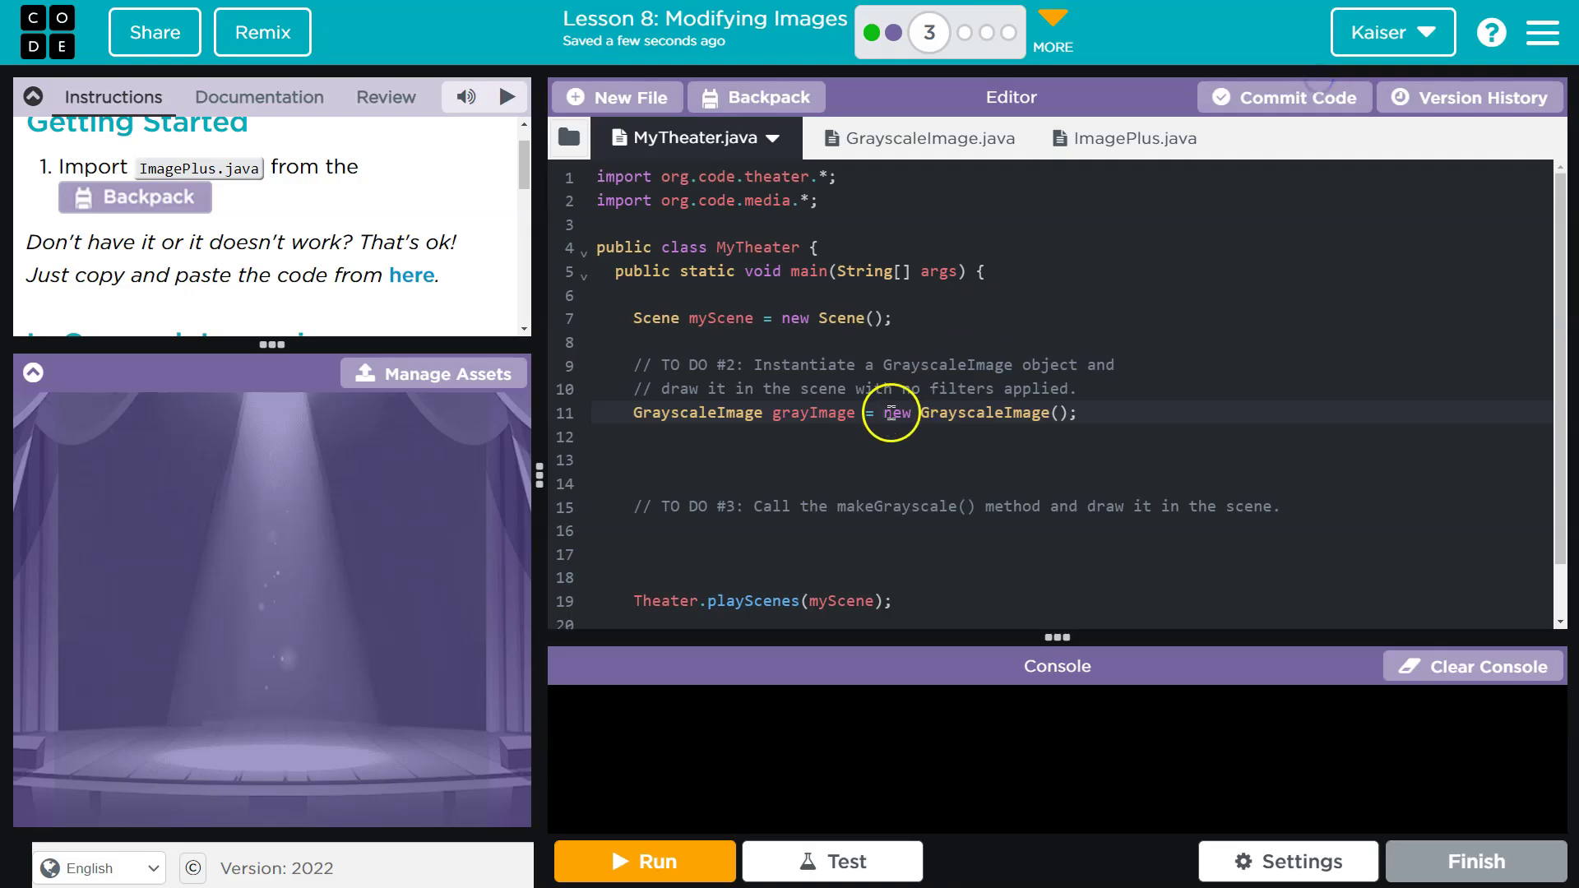
pyautogui.click(1060, 413)
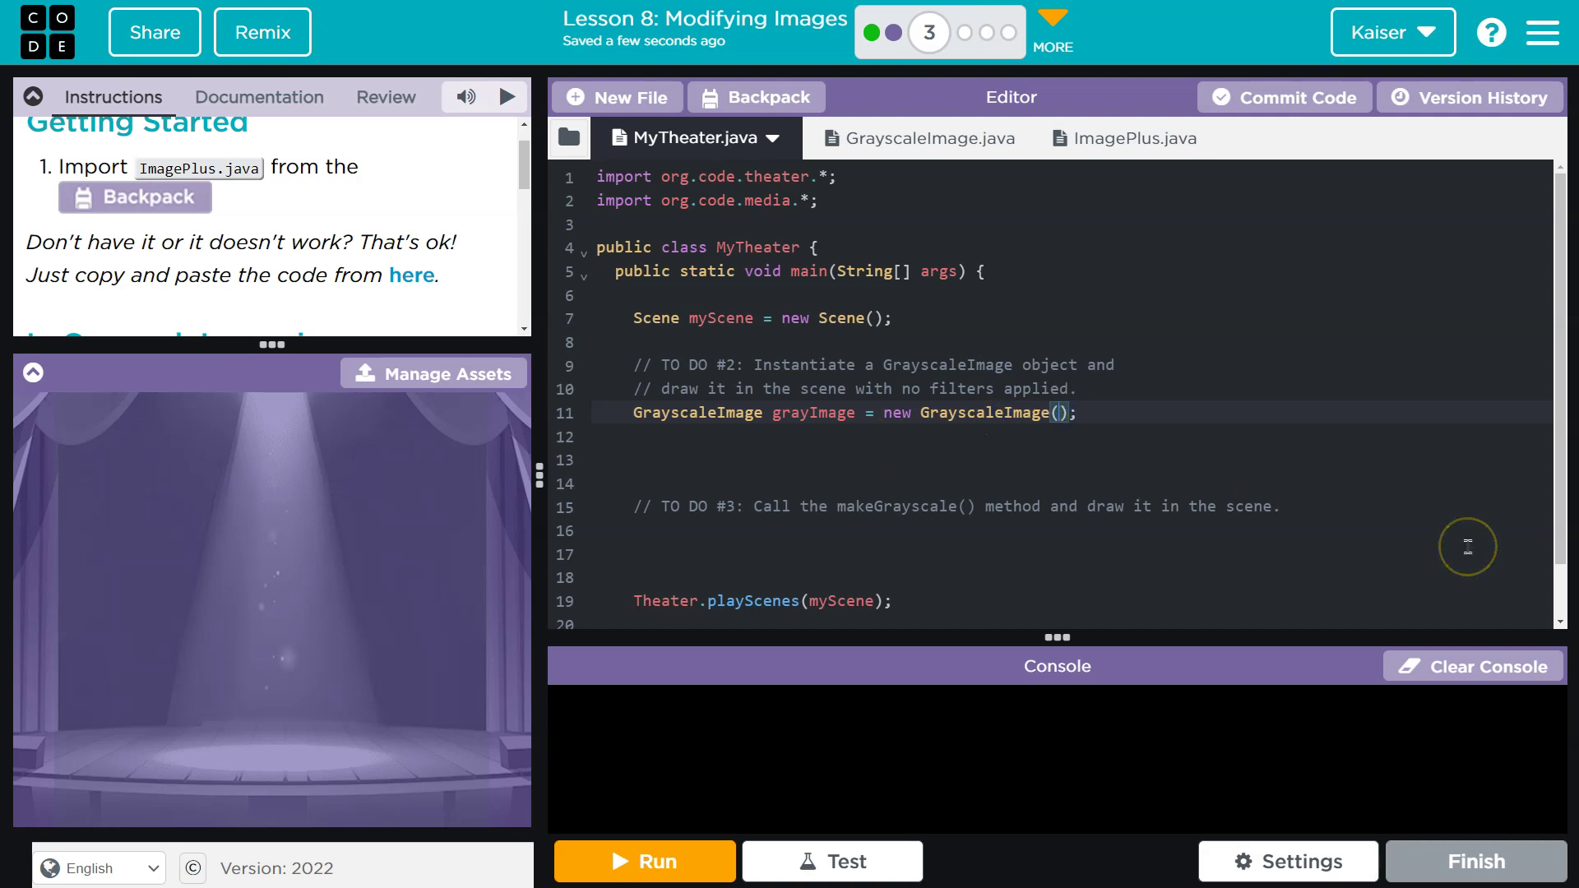
pyautogui.write('"dog.jpg')
pyautogui.click(1450, 556)
pyautogui.click(1025, 459)
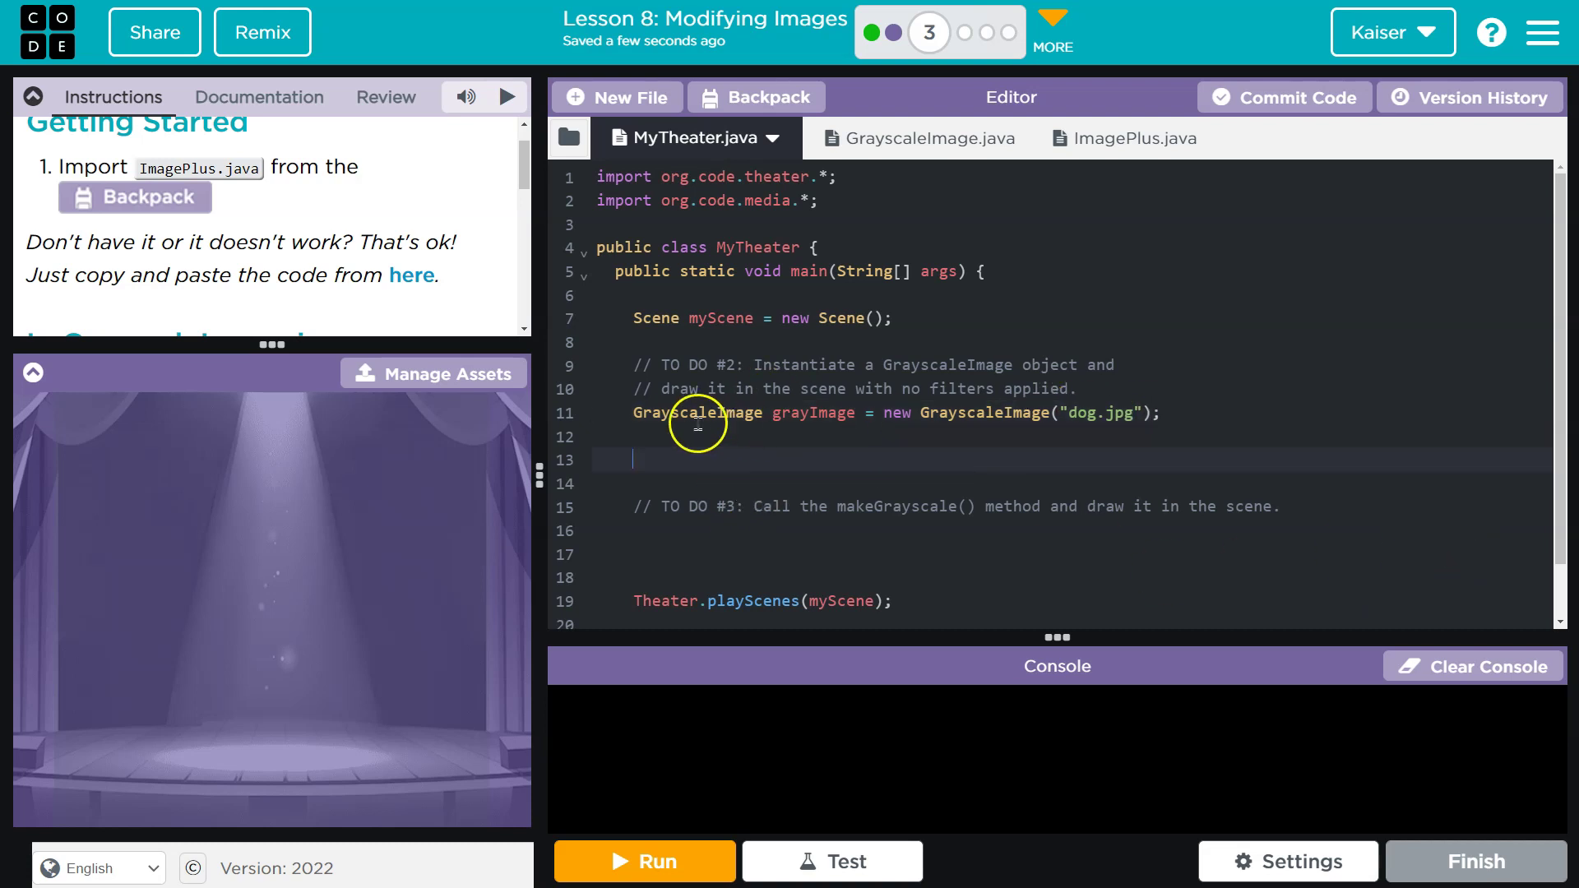
pyautogui.click(1080, 389)
pyautogui.click(764, 415)
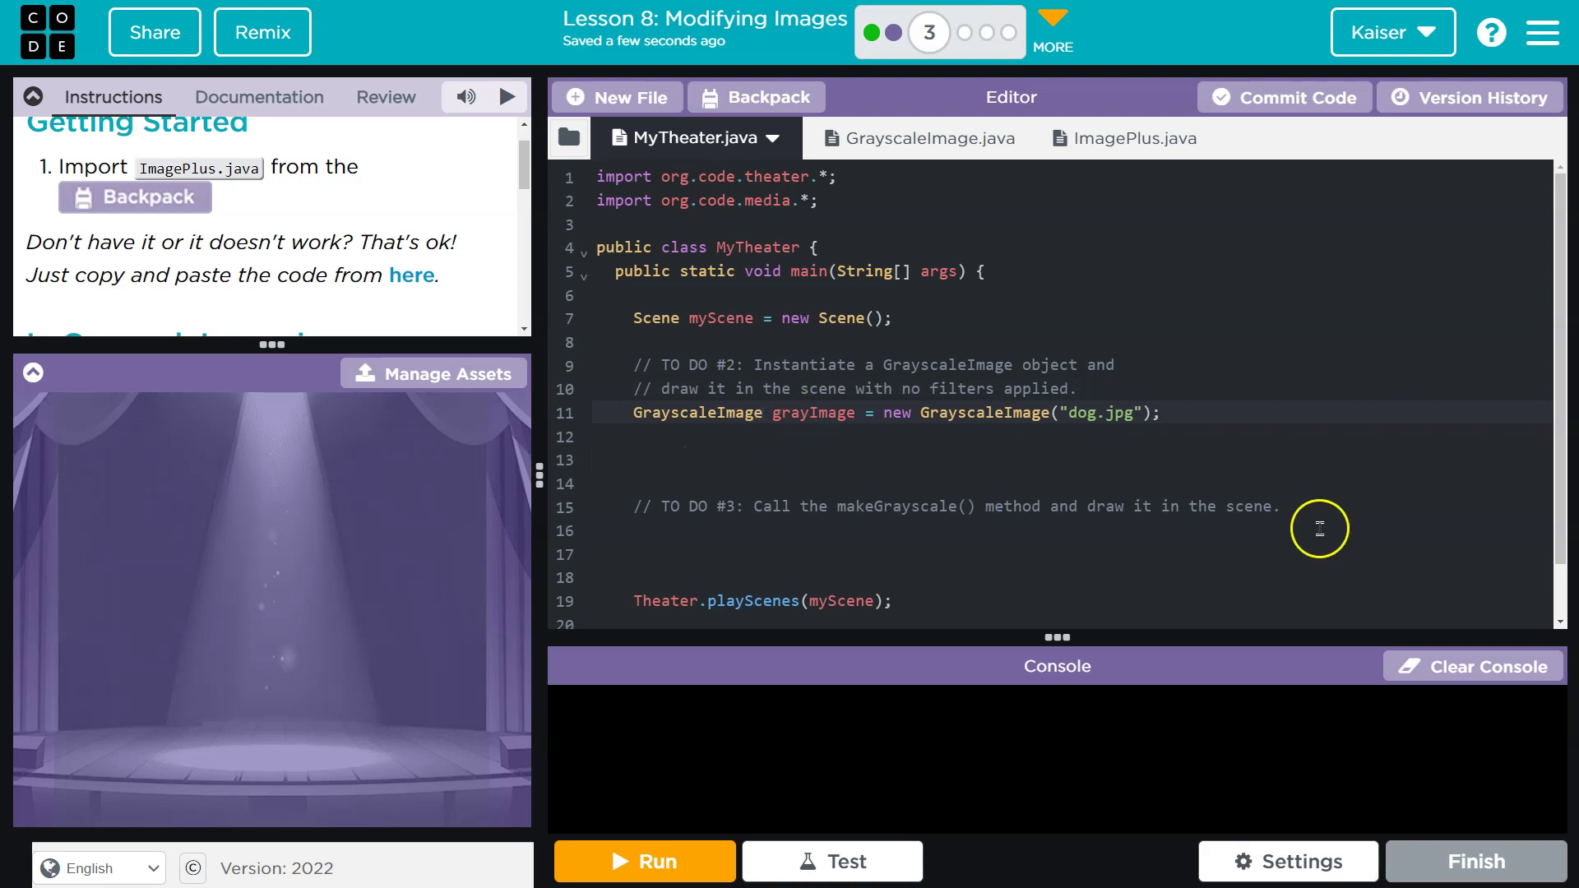
# - Write myScene.drawImage(grayImage, 0, 0, myScene.getWidth()); on line 12
pyautogui.click(1218, 420)
pyautogui.press('Return')
pyautogui.write('myScene.drawImage')
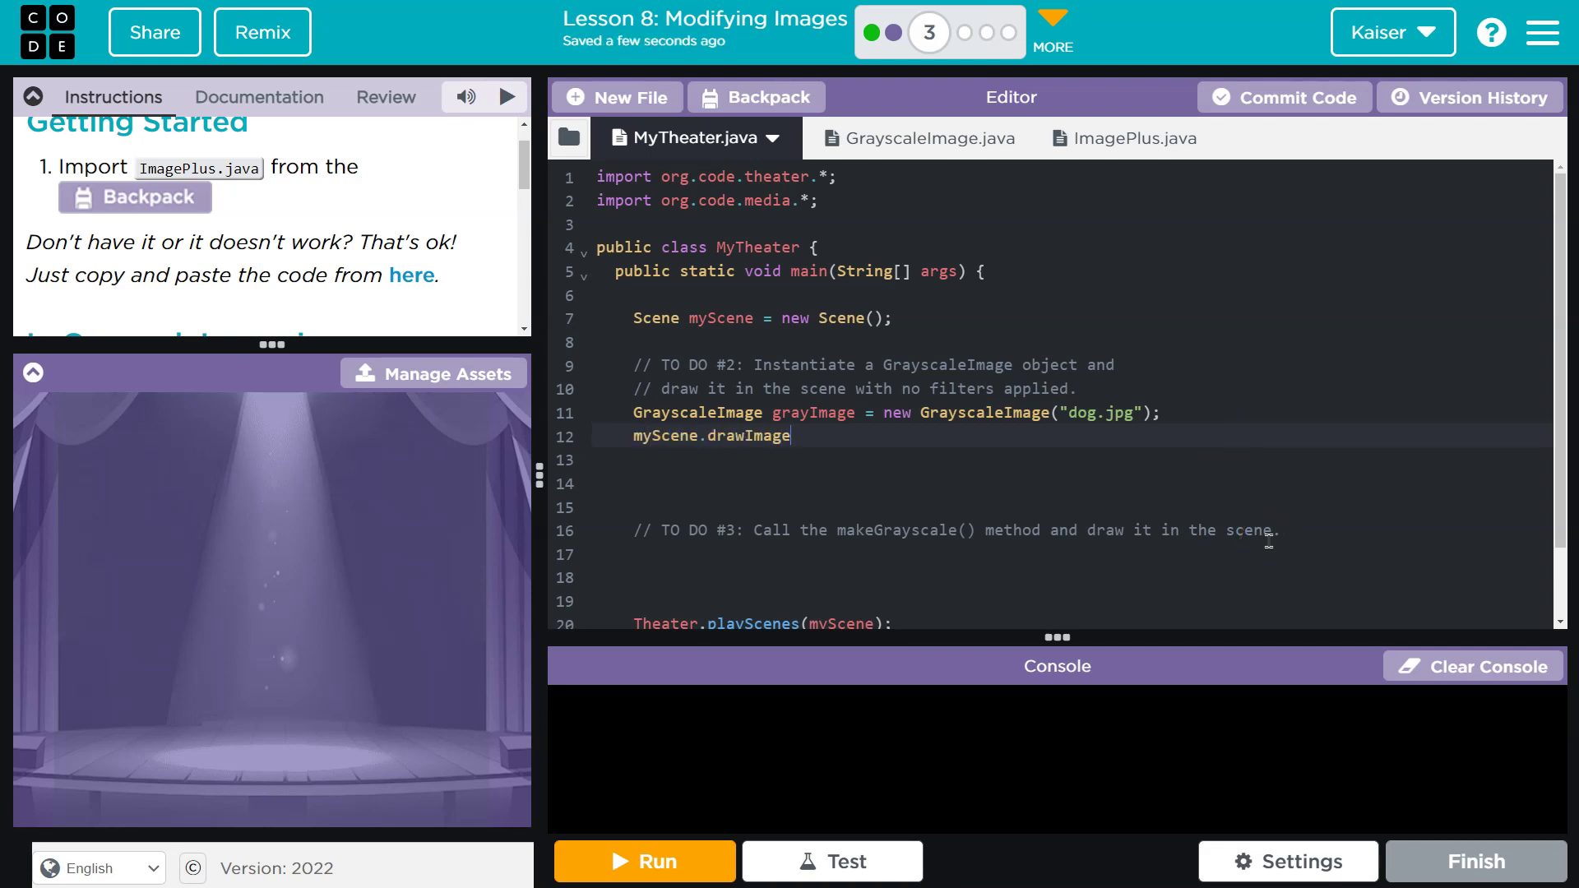
pyautogui.write('(grayImage)')
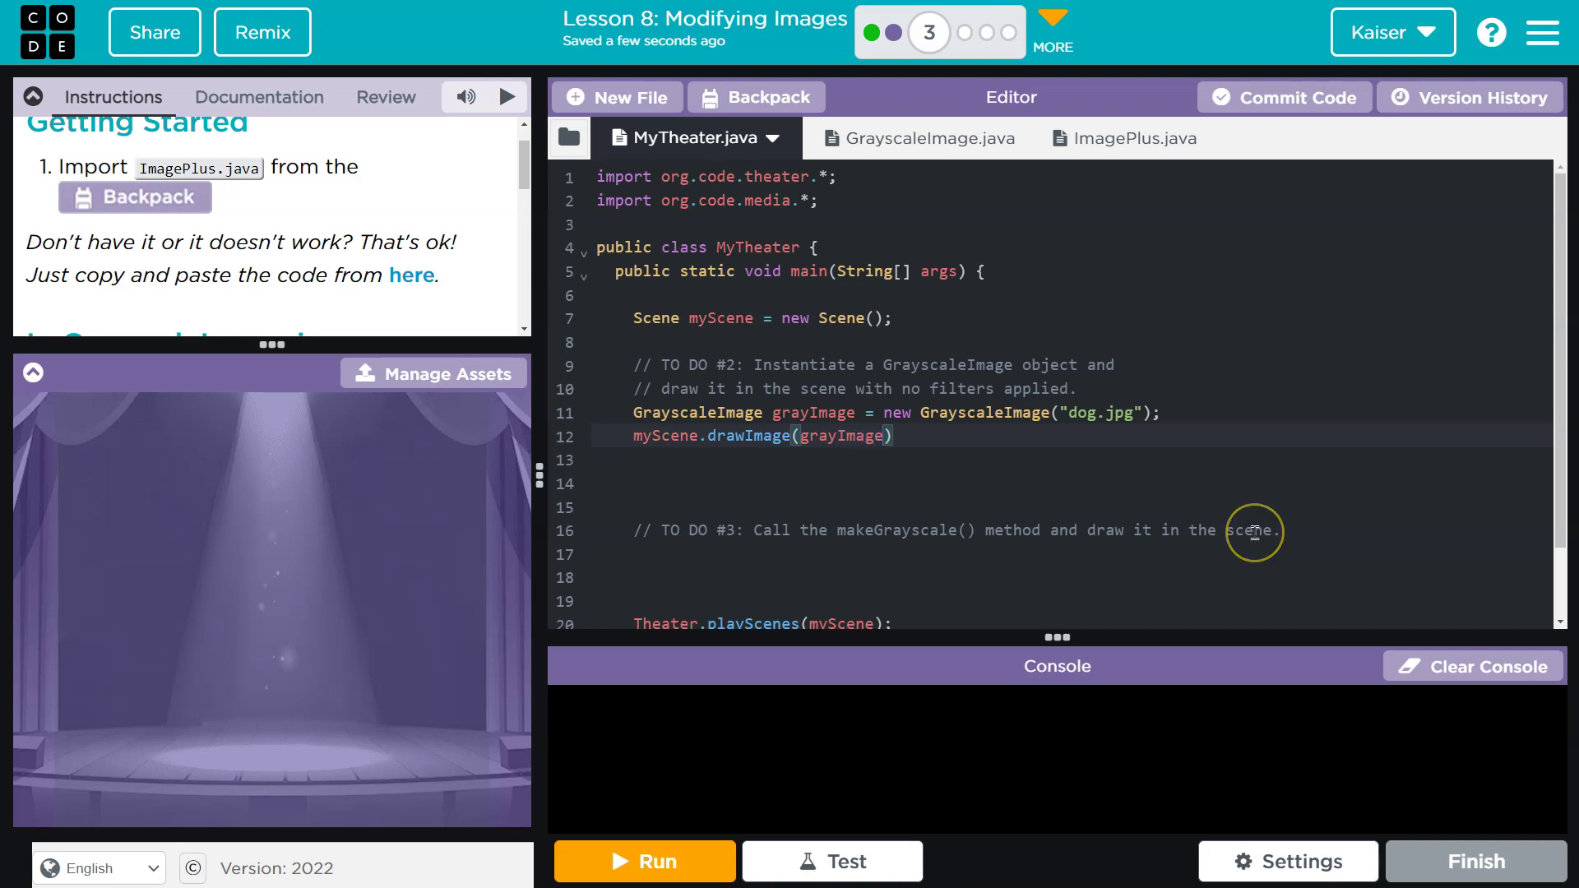
pyautogui.write(', 0, 0')
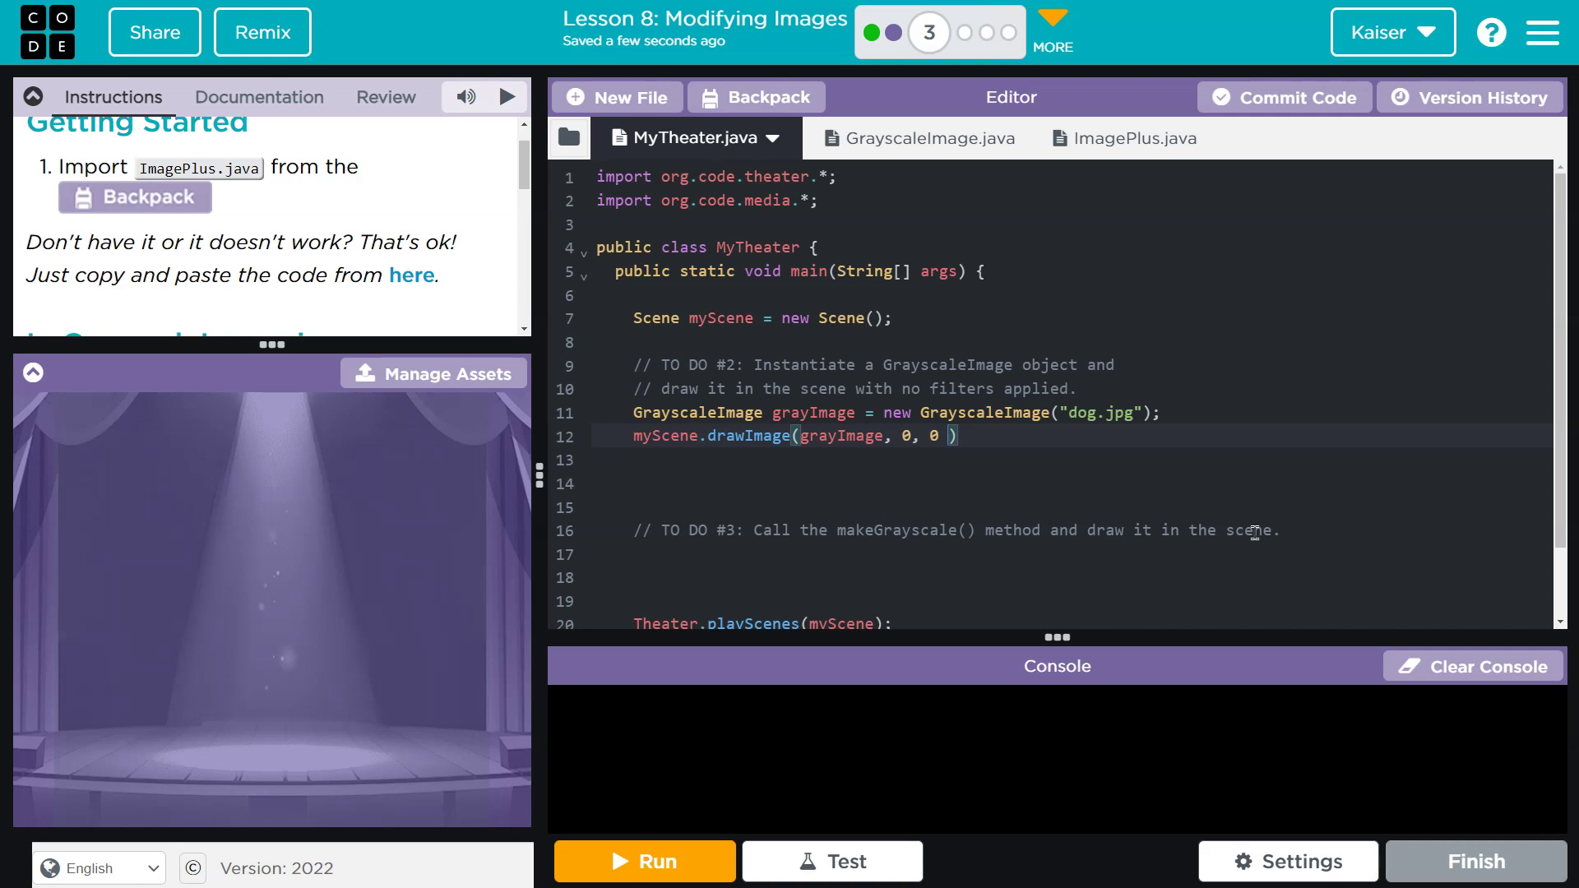
pyautogui.write('5')
pyautogui.press('BackSpace')
pyautogui.press('BackSpace')
pyautogui.write('400')
pyautogui.press('BackSpace')
pyautogui.press('BackSpace')
pyautogui.press('BackSpace')
pyautogui.write('myScene.getWidth(')
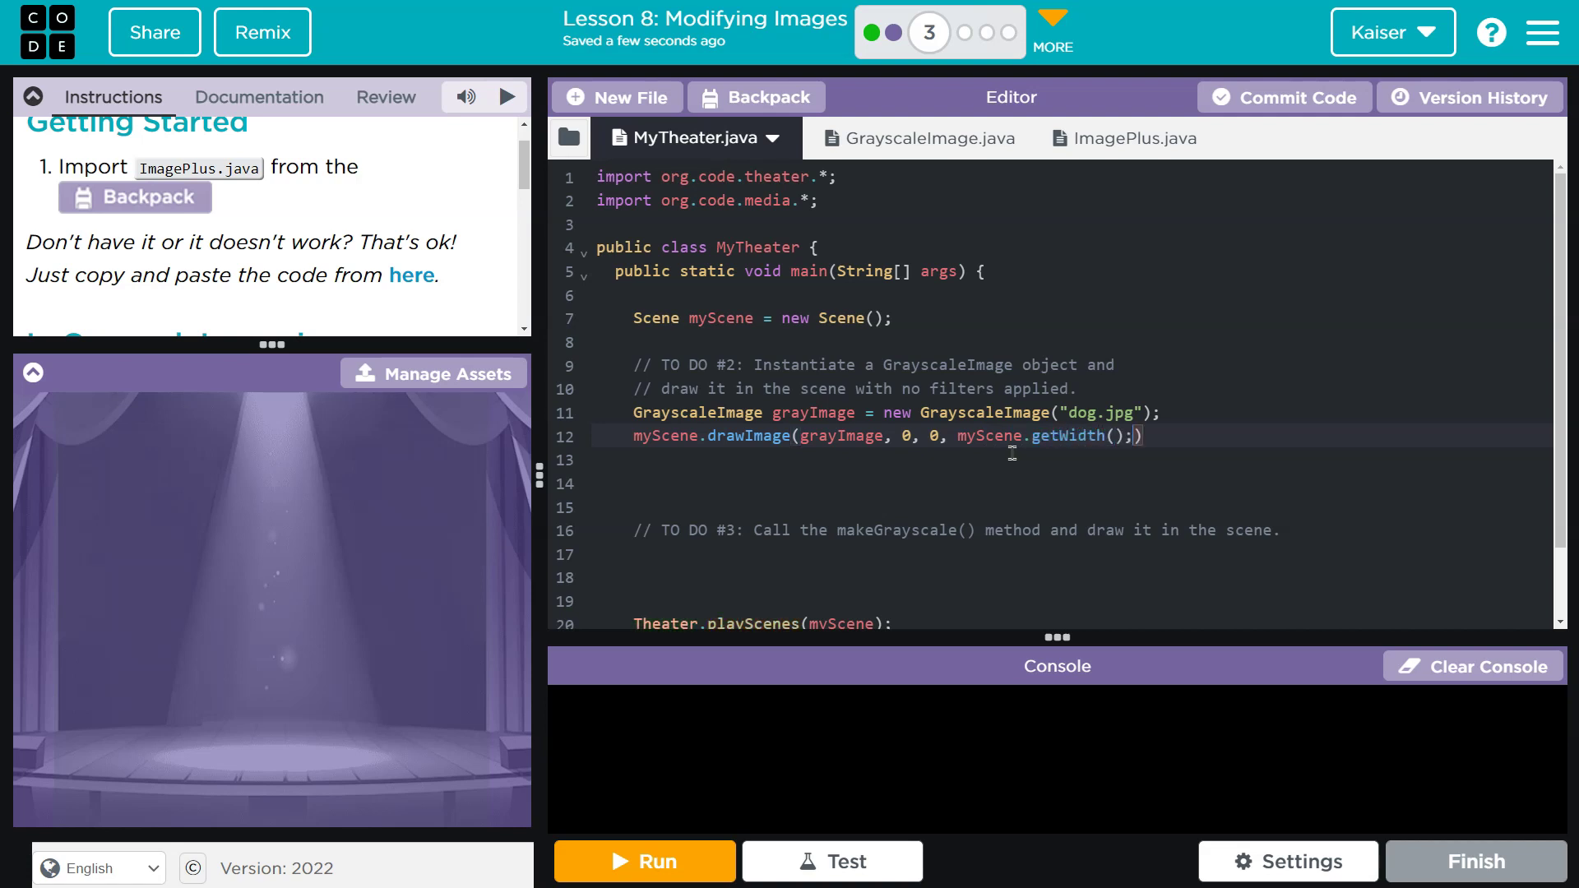
pyautogui.write(')')
pyautogui.click(1000, 414)
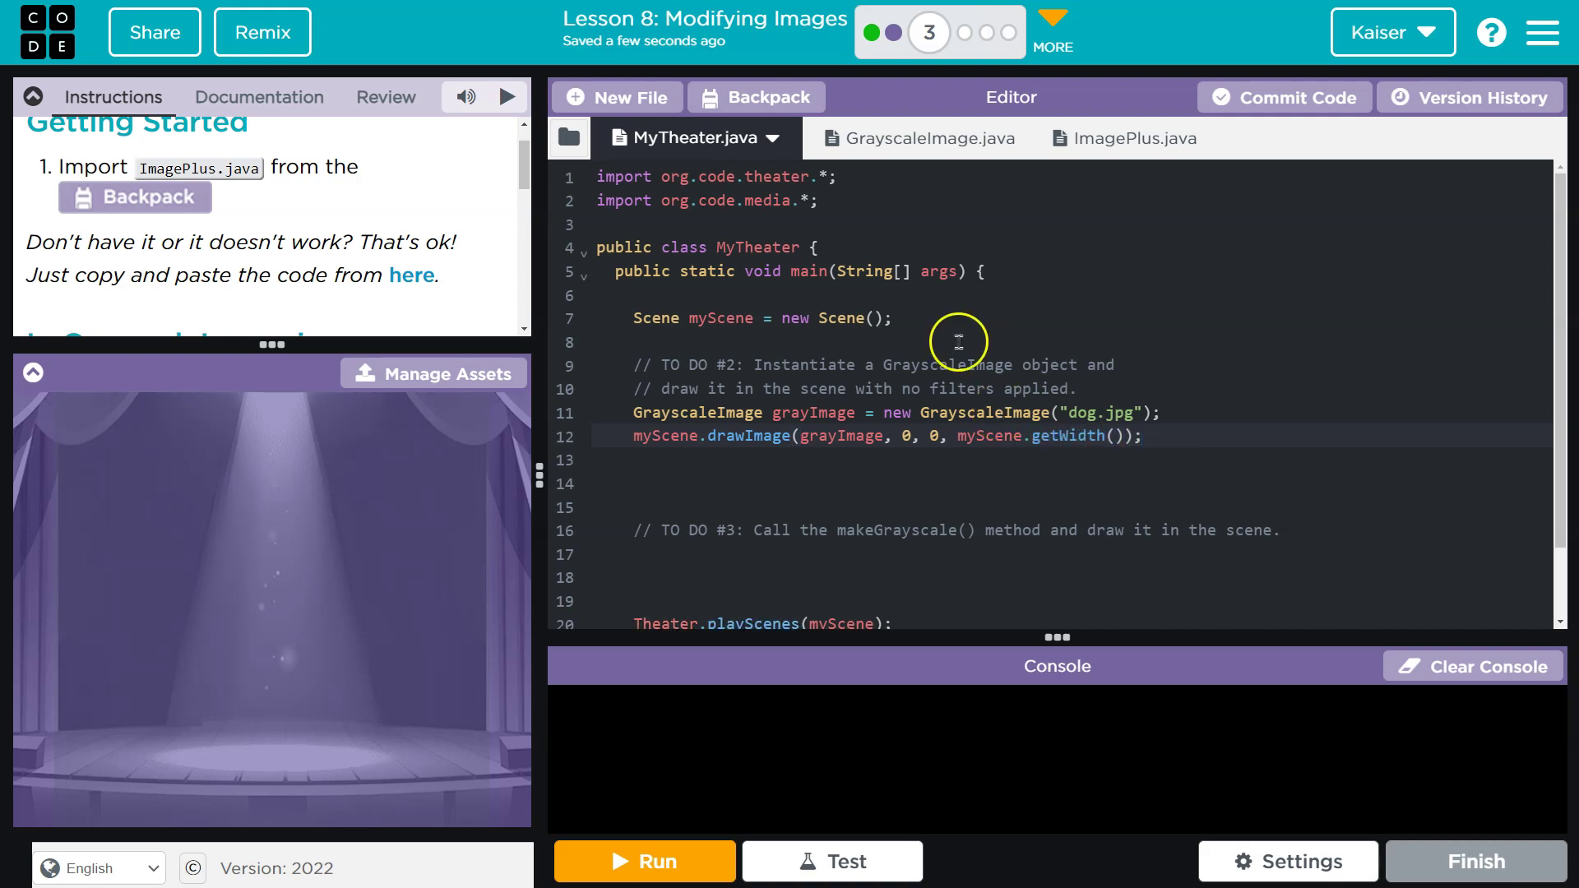
pyautogui.click(739, 455)
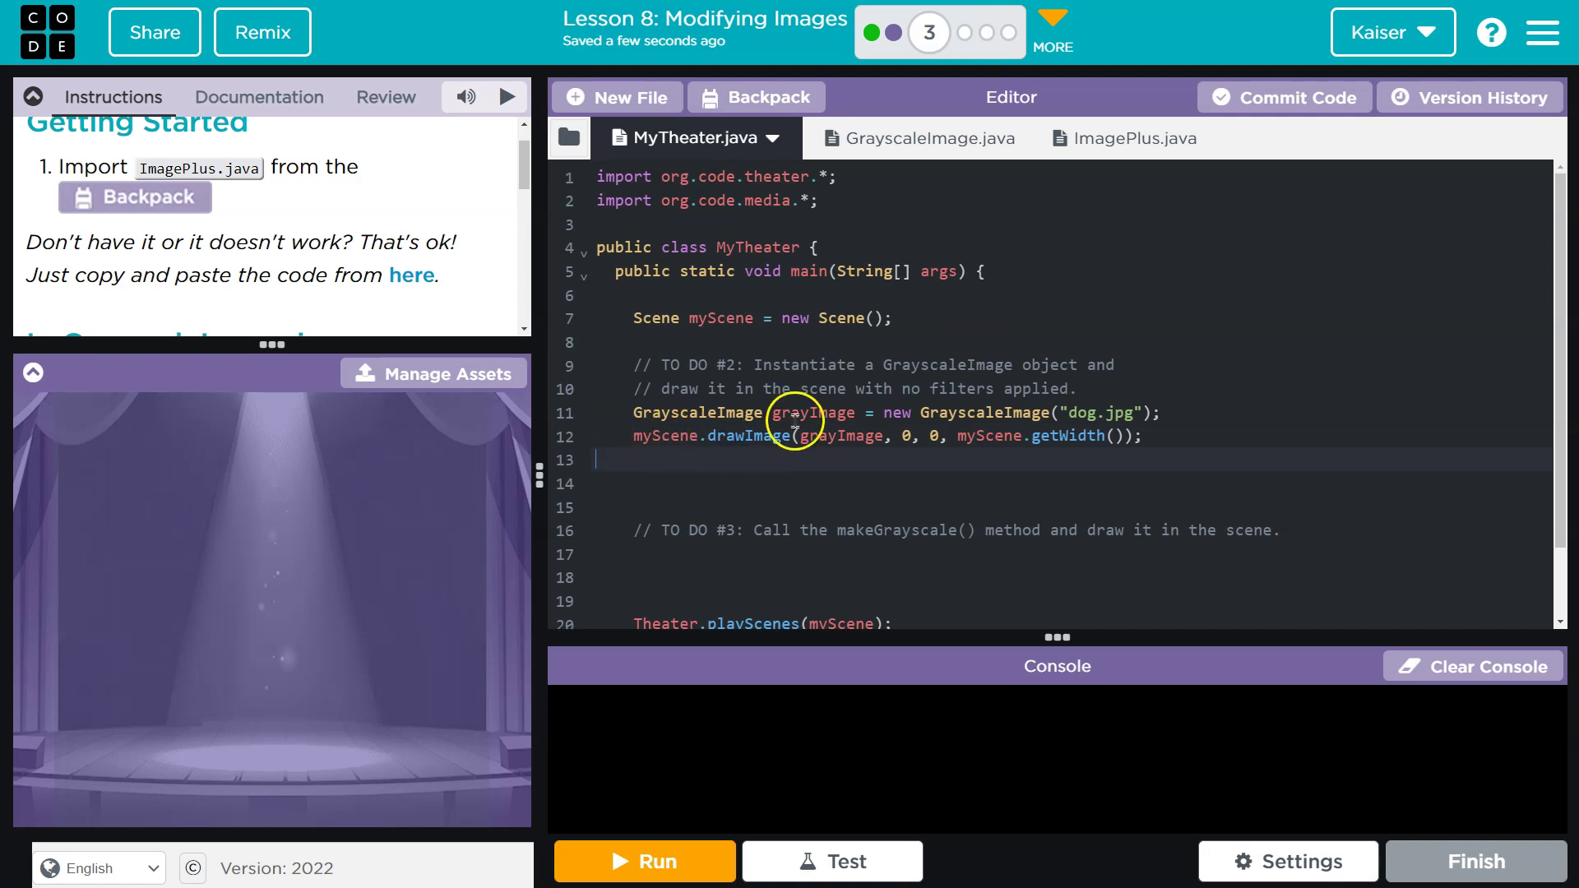
pyautogui.scroll(-1, 797, 423)
# - Run the program and inspect the resulting compile errors in GrayscaleImage.java
pyautogui.click(653, 865)
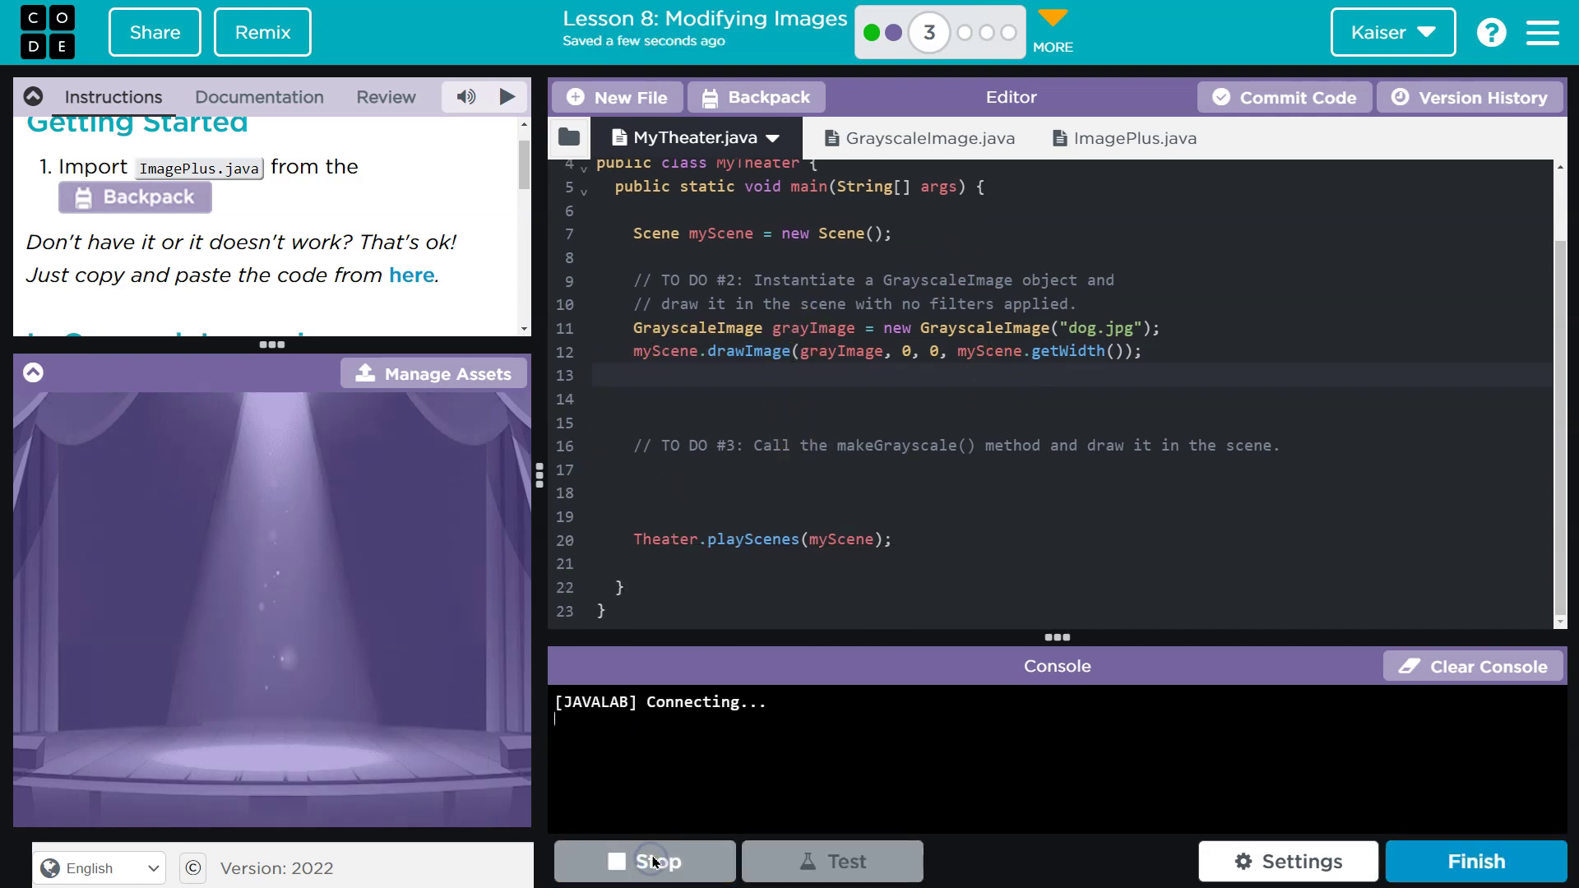
pyautogui.click(653, 865)
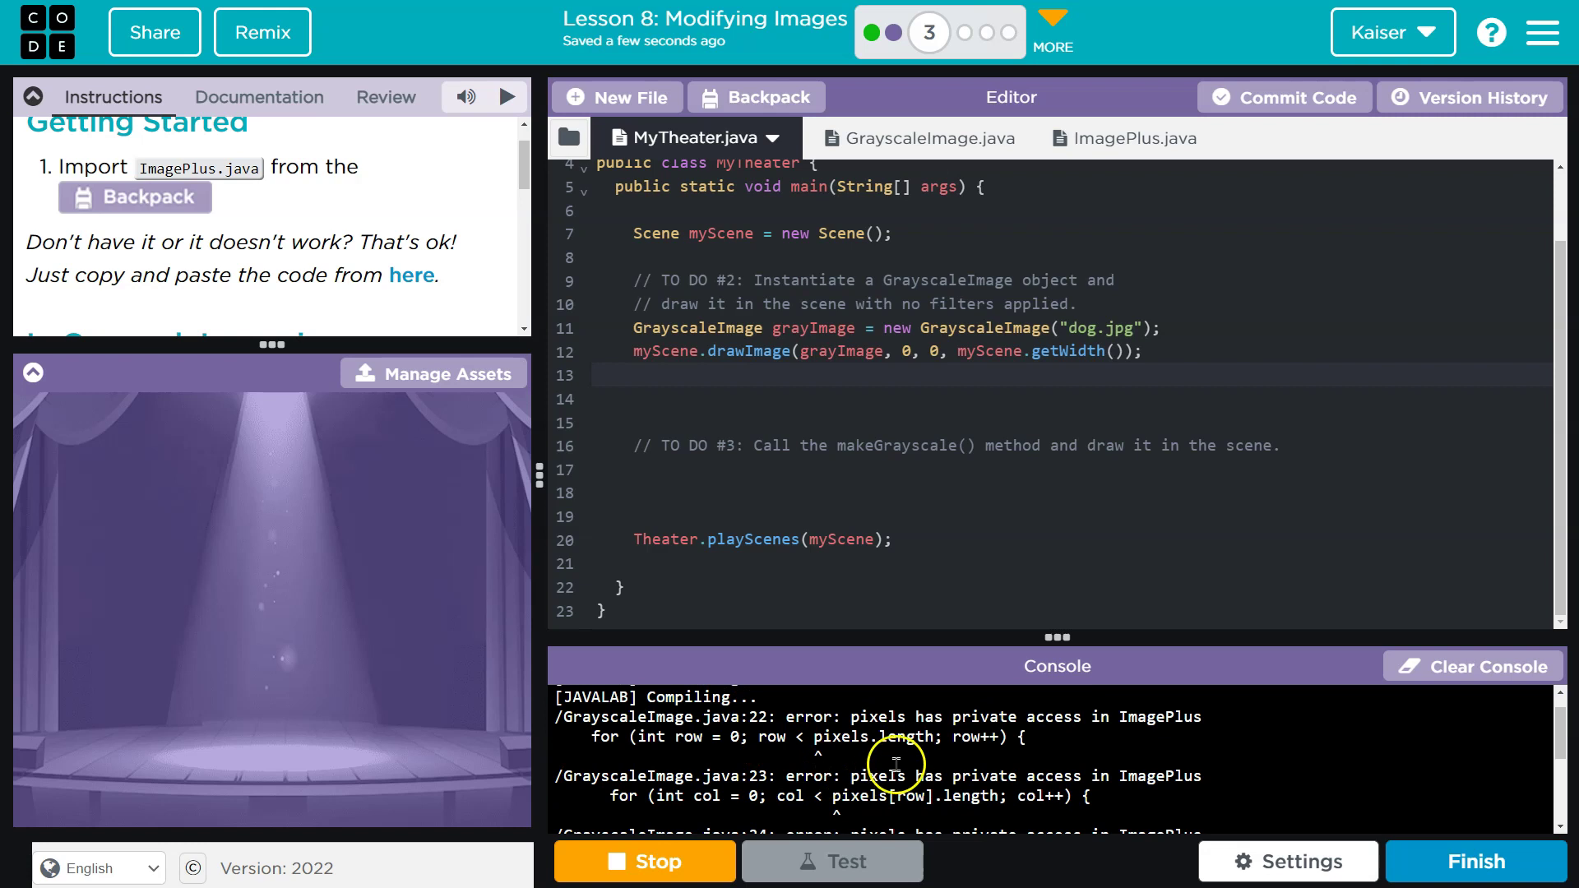
pyautogui.scroll(2, 898, 737)
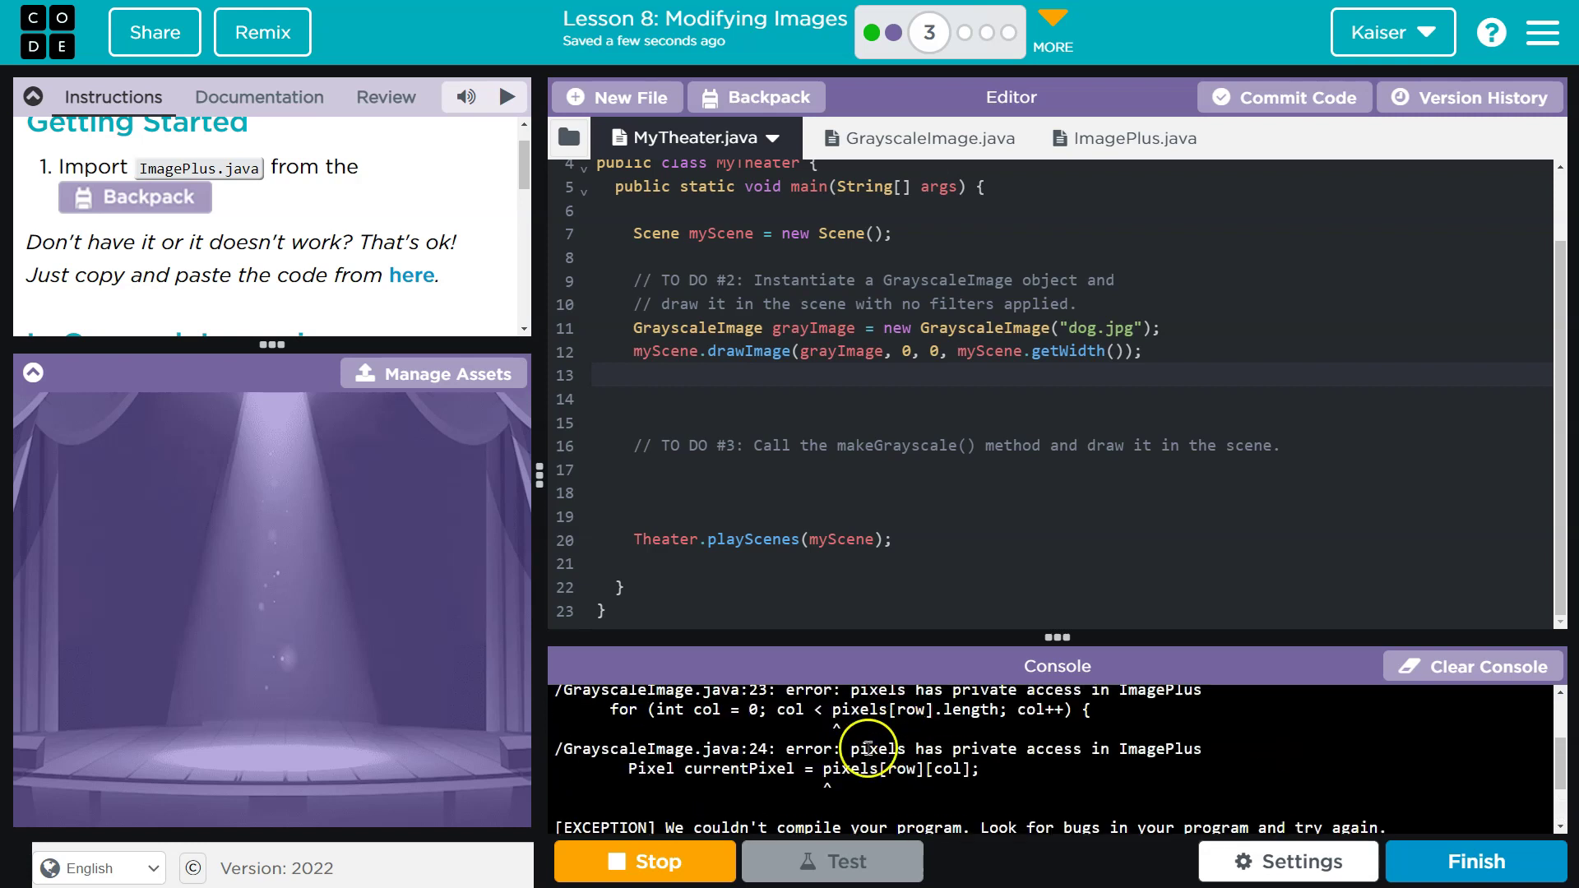
pyautogui.click(901, 138)
pyautogui.scroll(-3, 864, 432)
pyautogui.scroll(3, 853, 336)
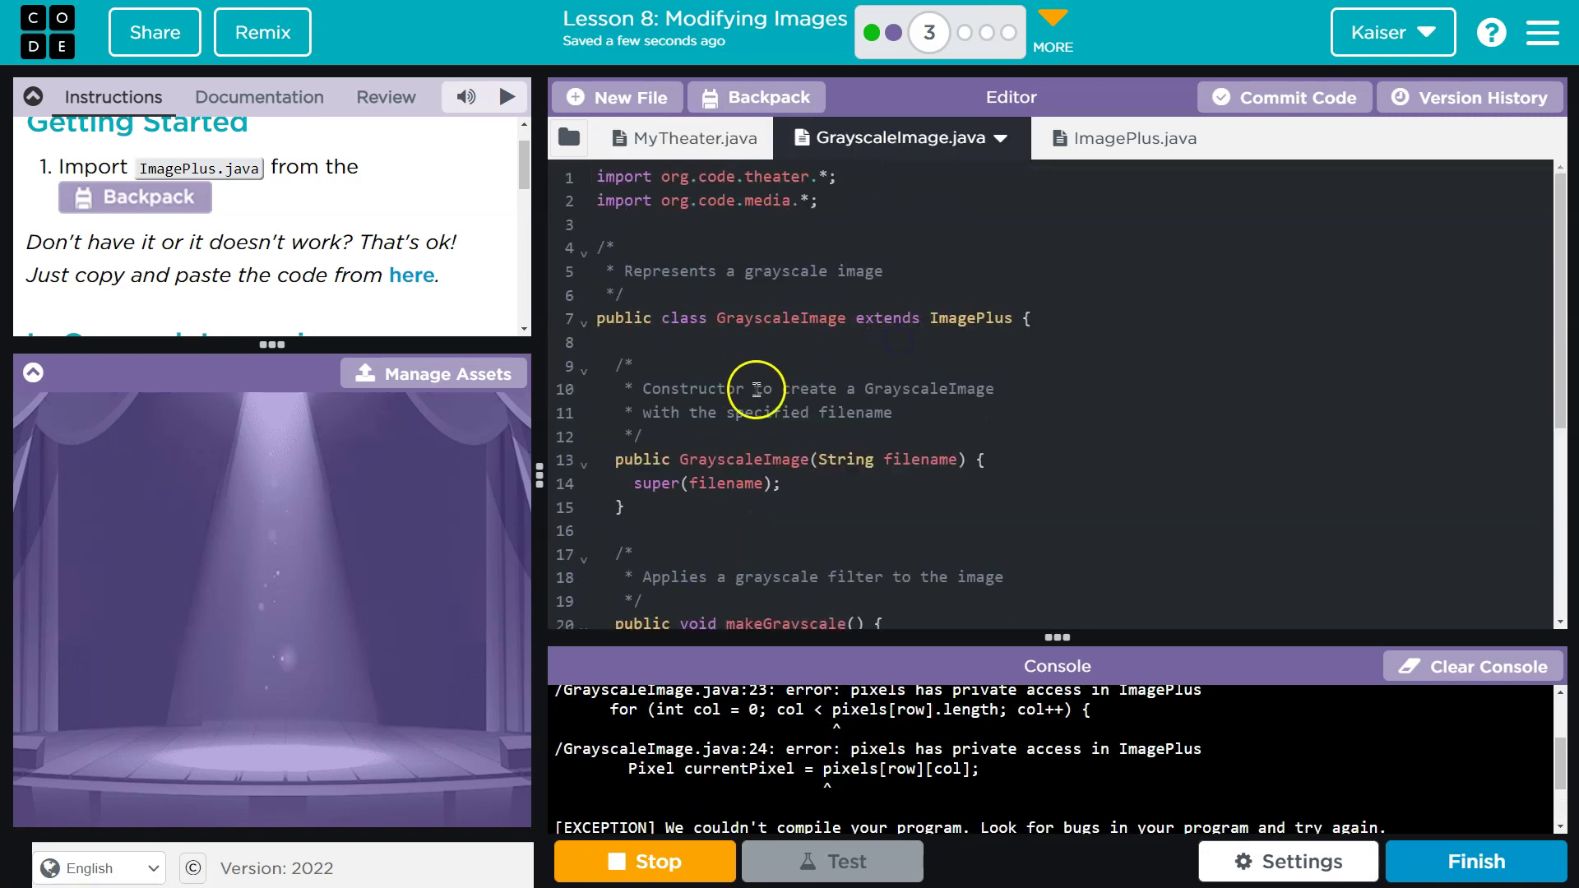
pyautogui.click(747, 460)
# - Examine how ImagePlus.java assigns pixels = getPixels(); on line 19
pyautogui.click(1111, 137)
pyautogui.scroll(10, 748, 382)
pyautogui.doubleClick(811, 366)
pyautogui.click(871, 139)
pyautogui.click(889, 400)
pyautogui.click(1103, 138)
pyautogui.doubleClick(757, 413)
pyautogui.moveTo(633, 421); pyautogui.dragTo(865, 408)
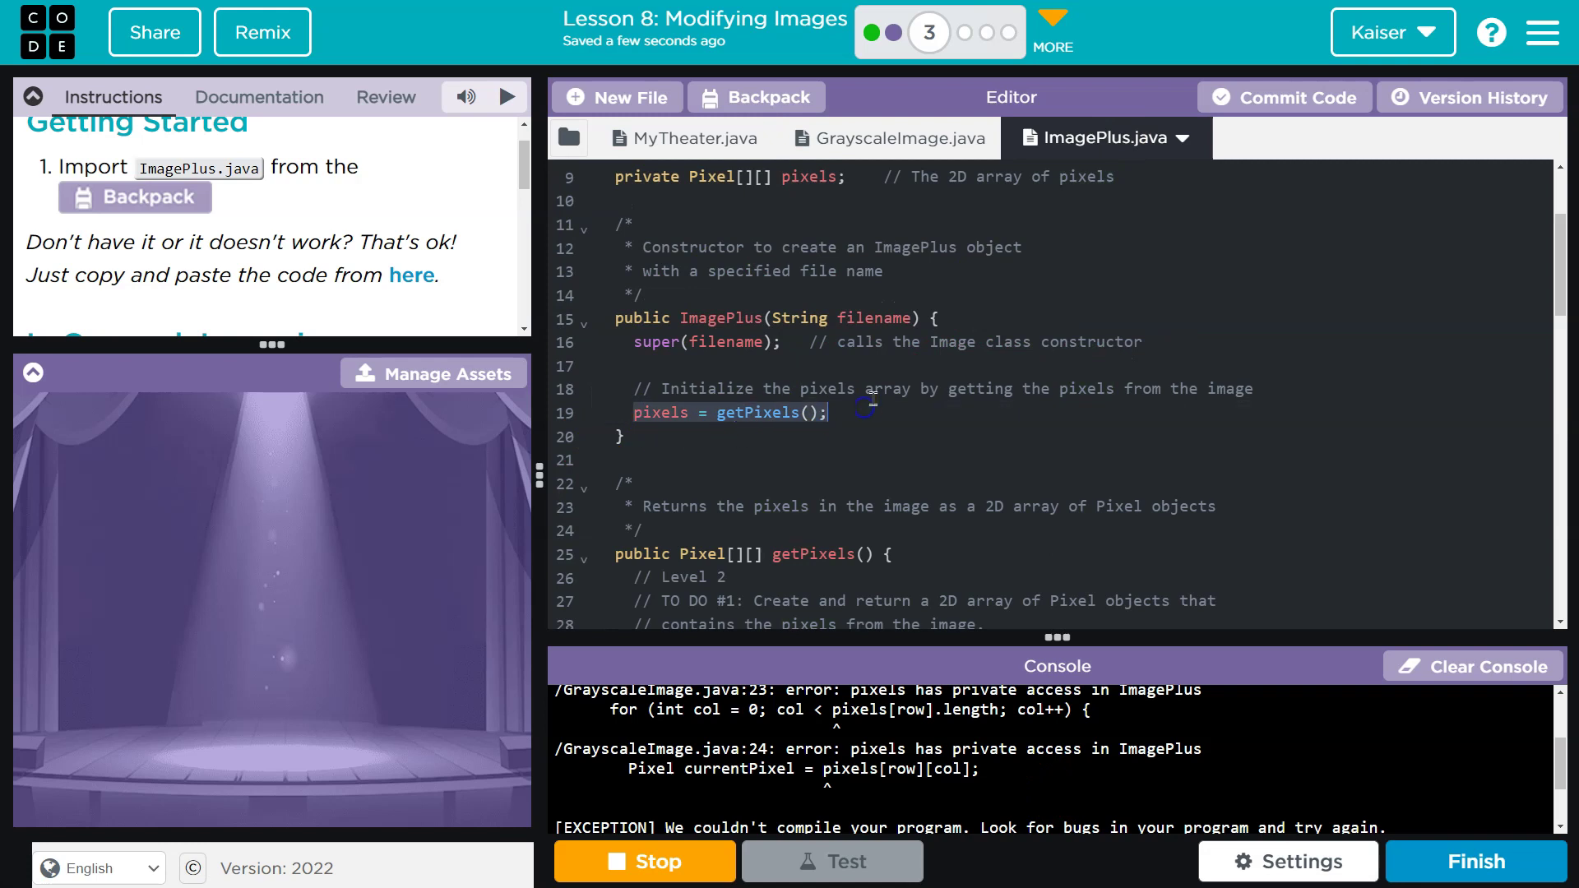
# - Make room at the top of makeGrayscale for Pixel[][] pixels = getPixels();
pyautogui.click(963, 140)
pyautogui.scroll(-2, 888, 420)
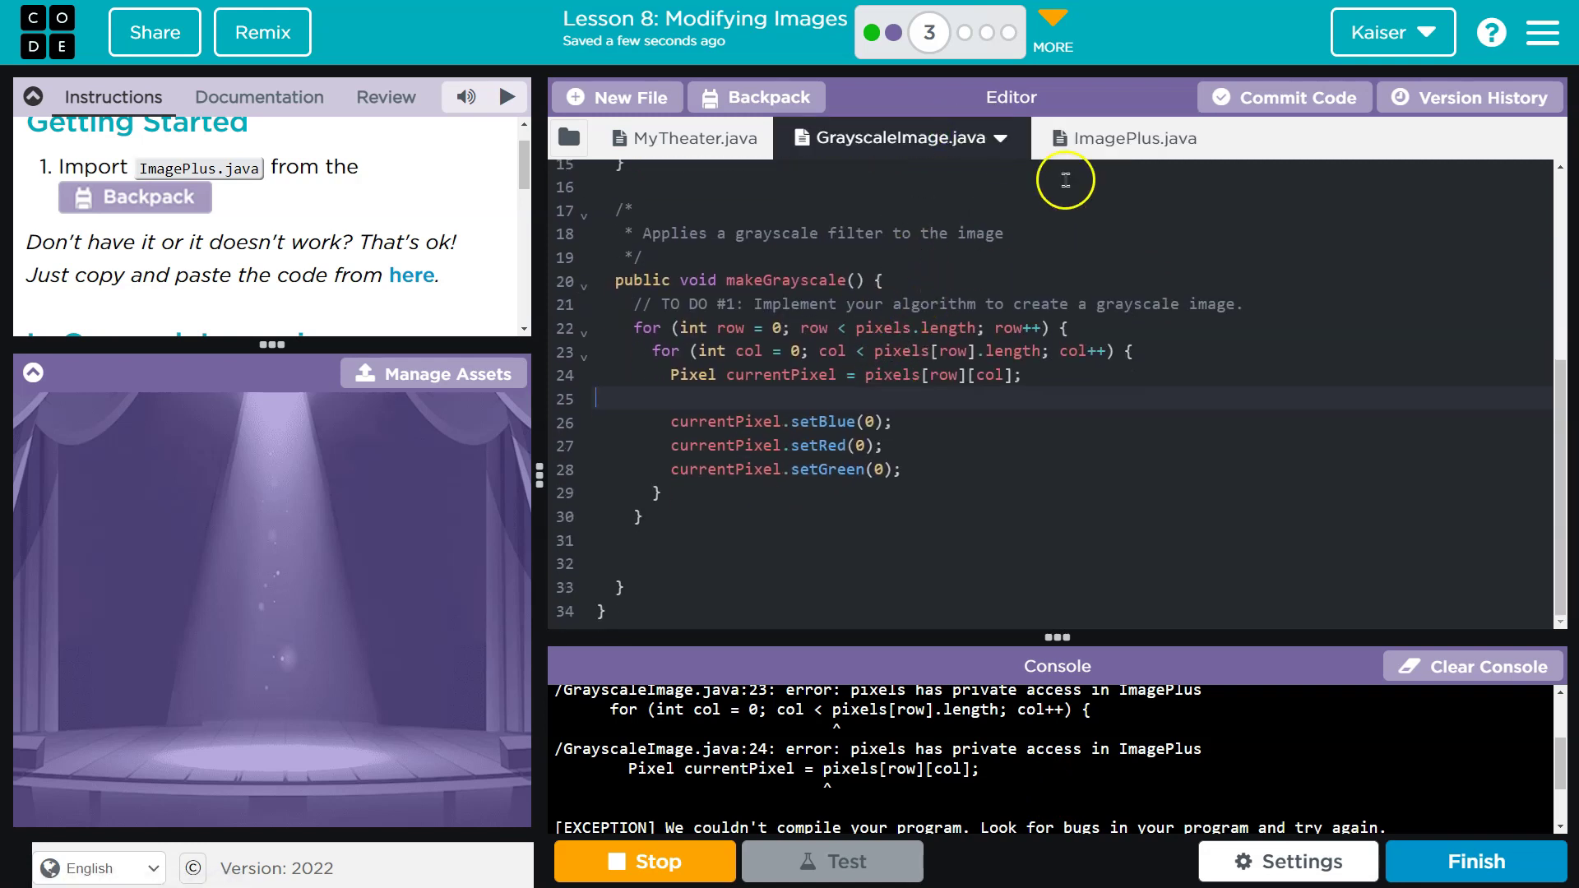
pyautogui.click(933, 280)
pyautogui.press('Return')
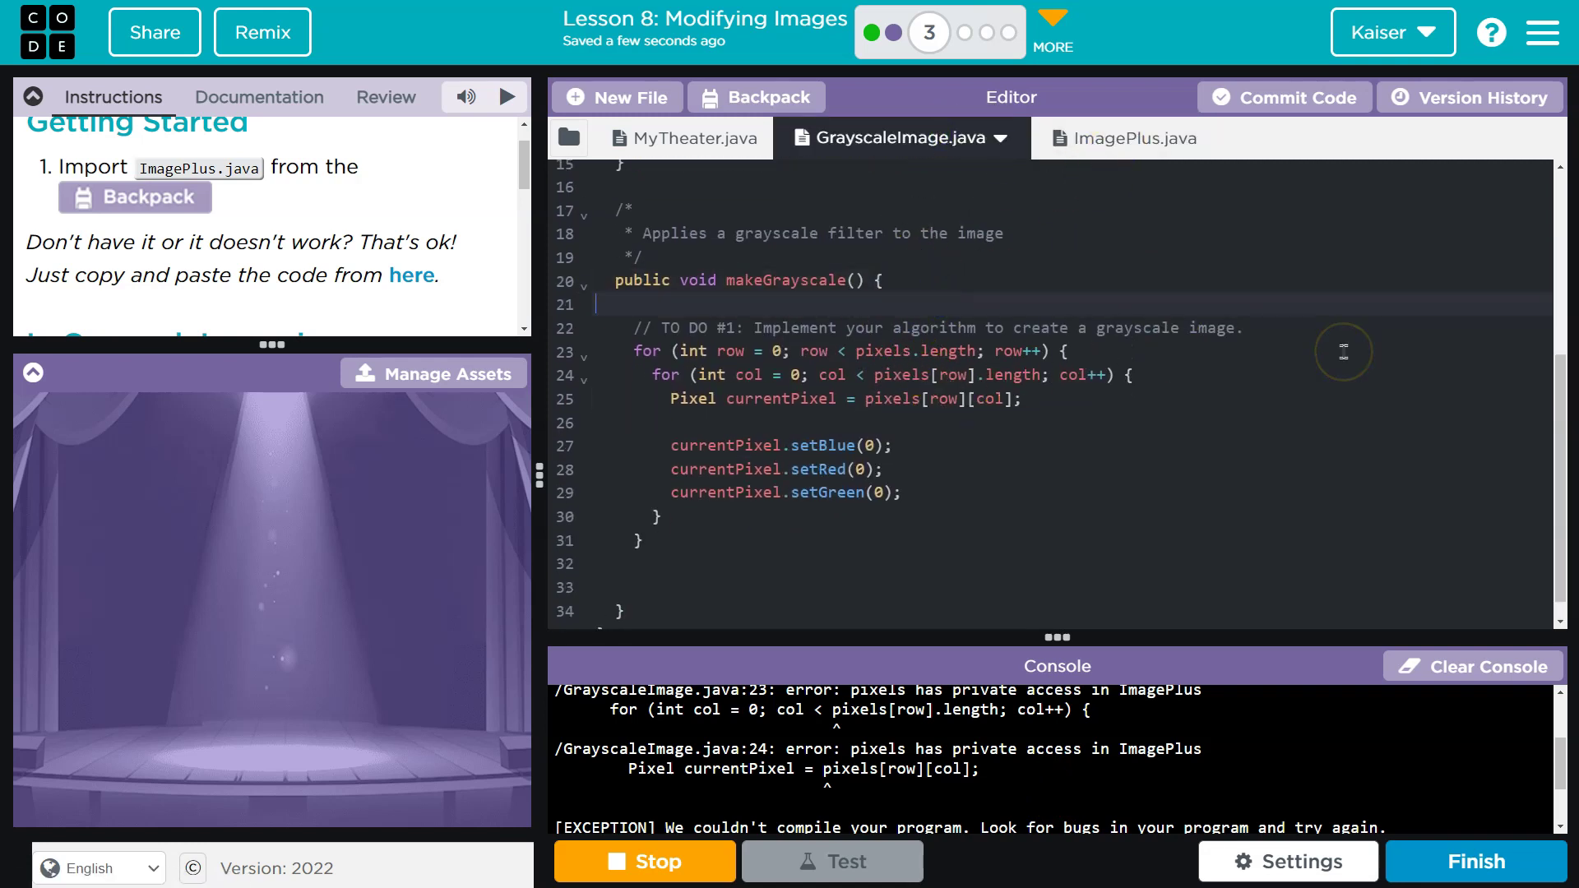
pyautogui.hotkey('alt', 'Down')
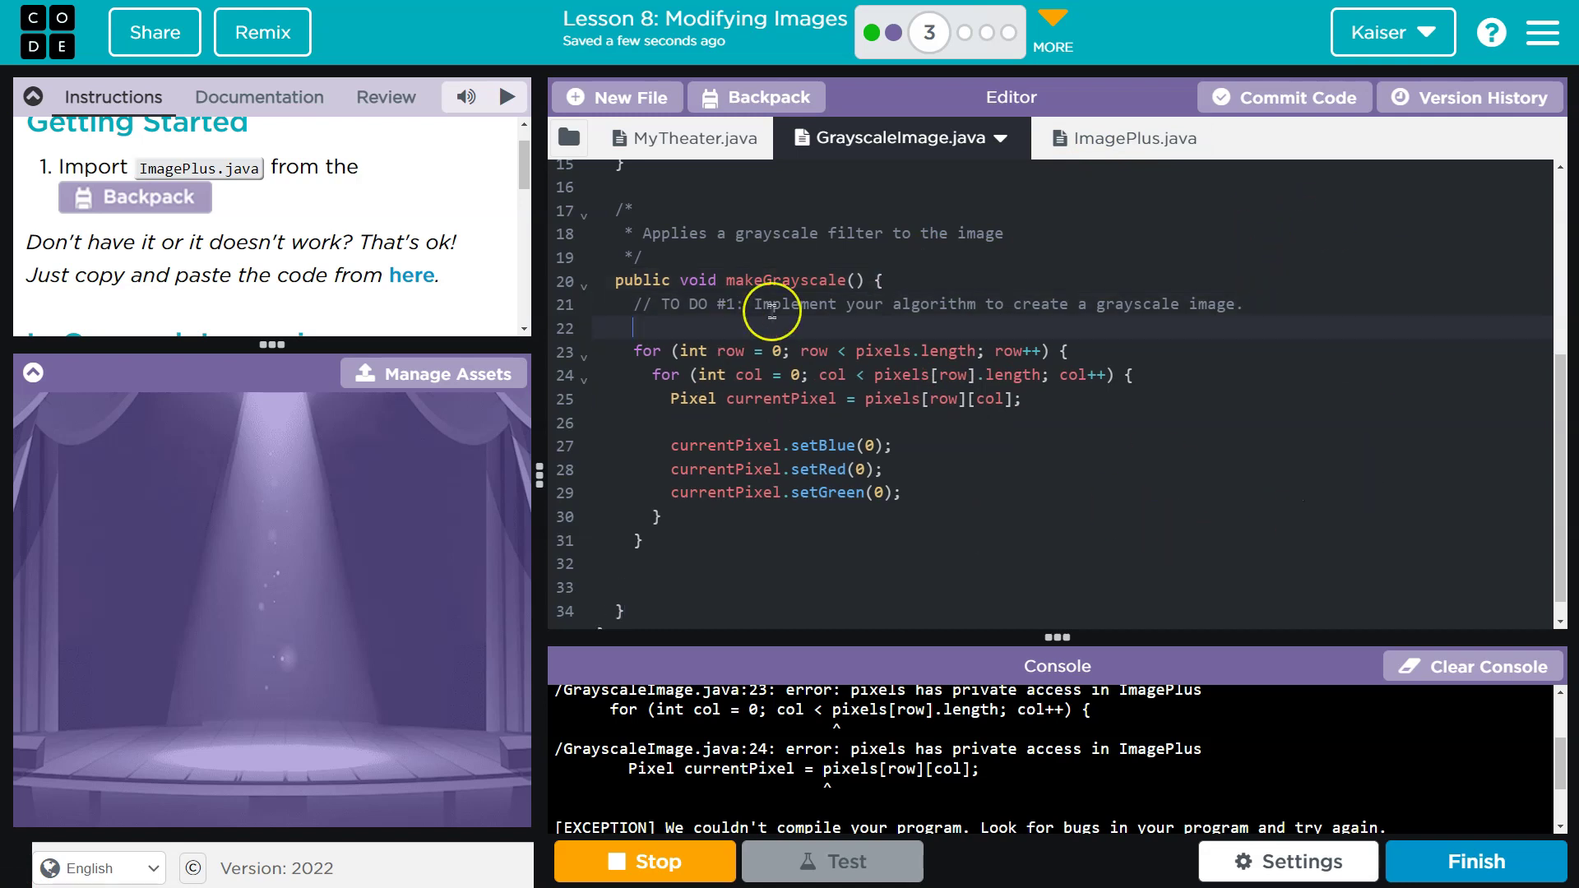
pyautogui.write('Pixel[][] pixels = getPixels();')
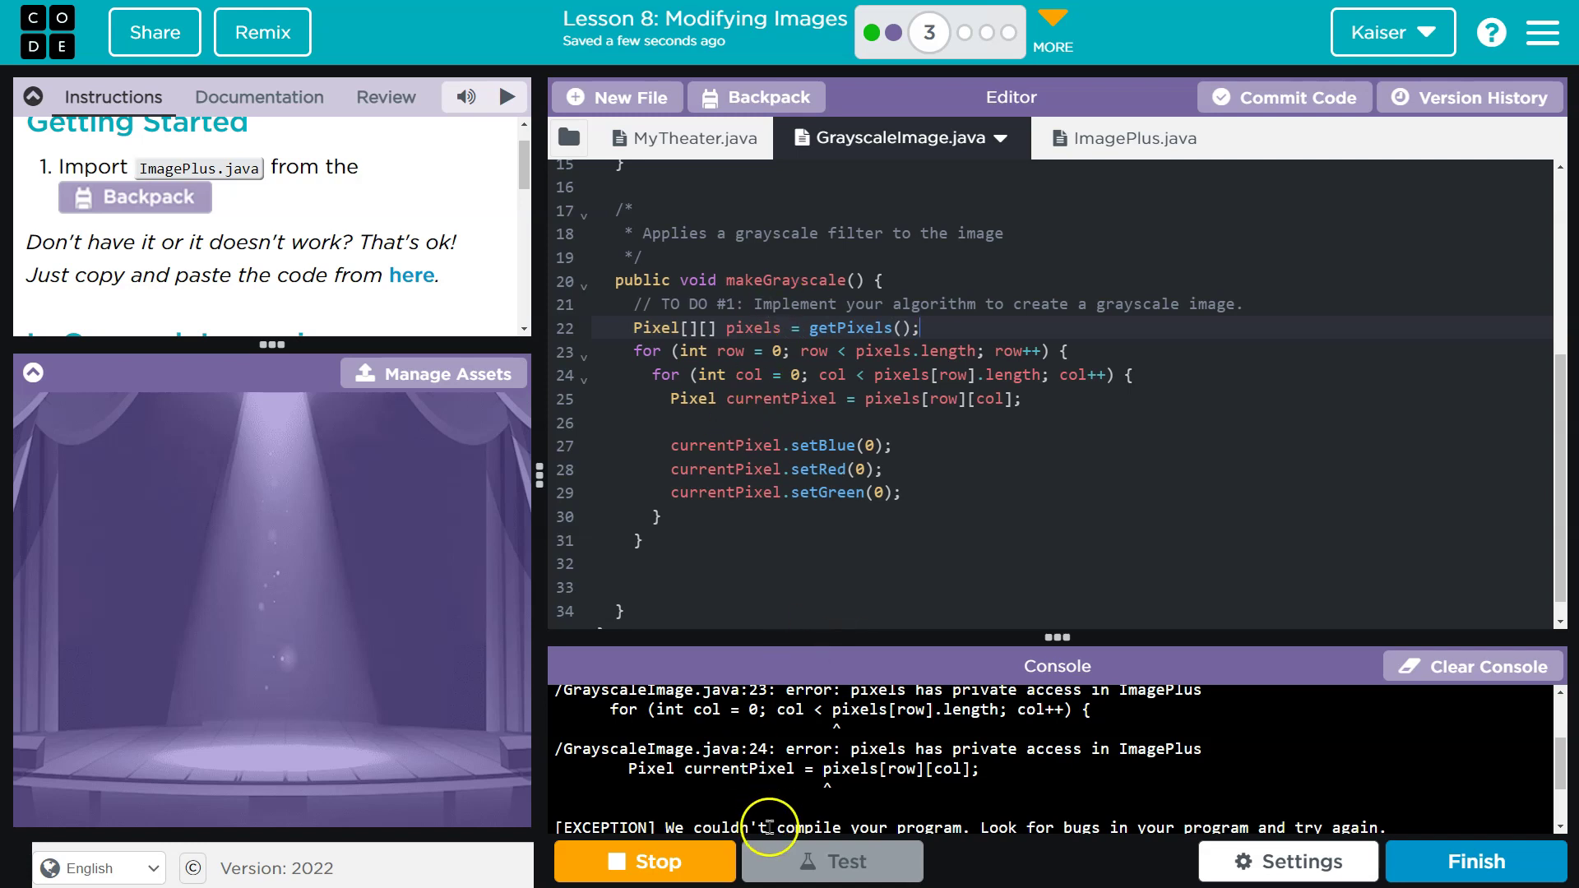
# - Run the program, then add myScene.pause(1) and grayImage.makeGrayscale() in MyTheater.java
pyautogui.click(654, 859)
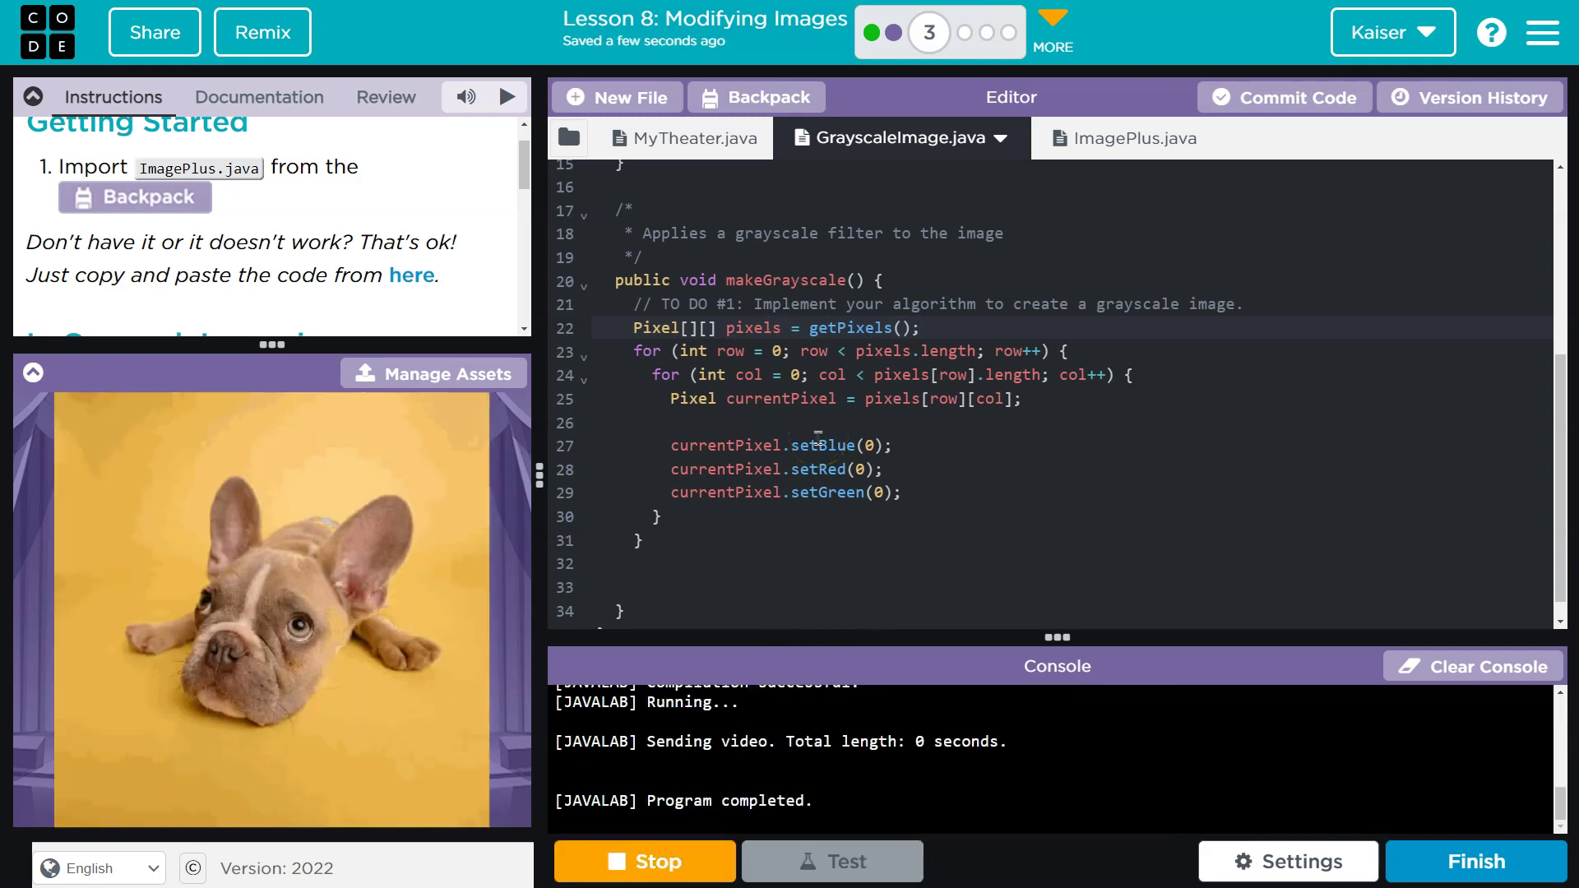
pyautogui.click(647, 138)
pyautogui.write('myScene.pause')
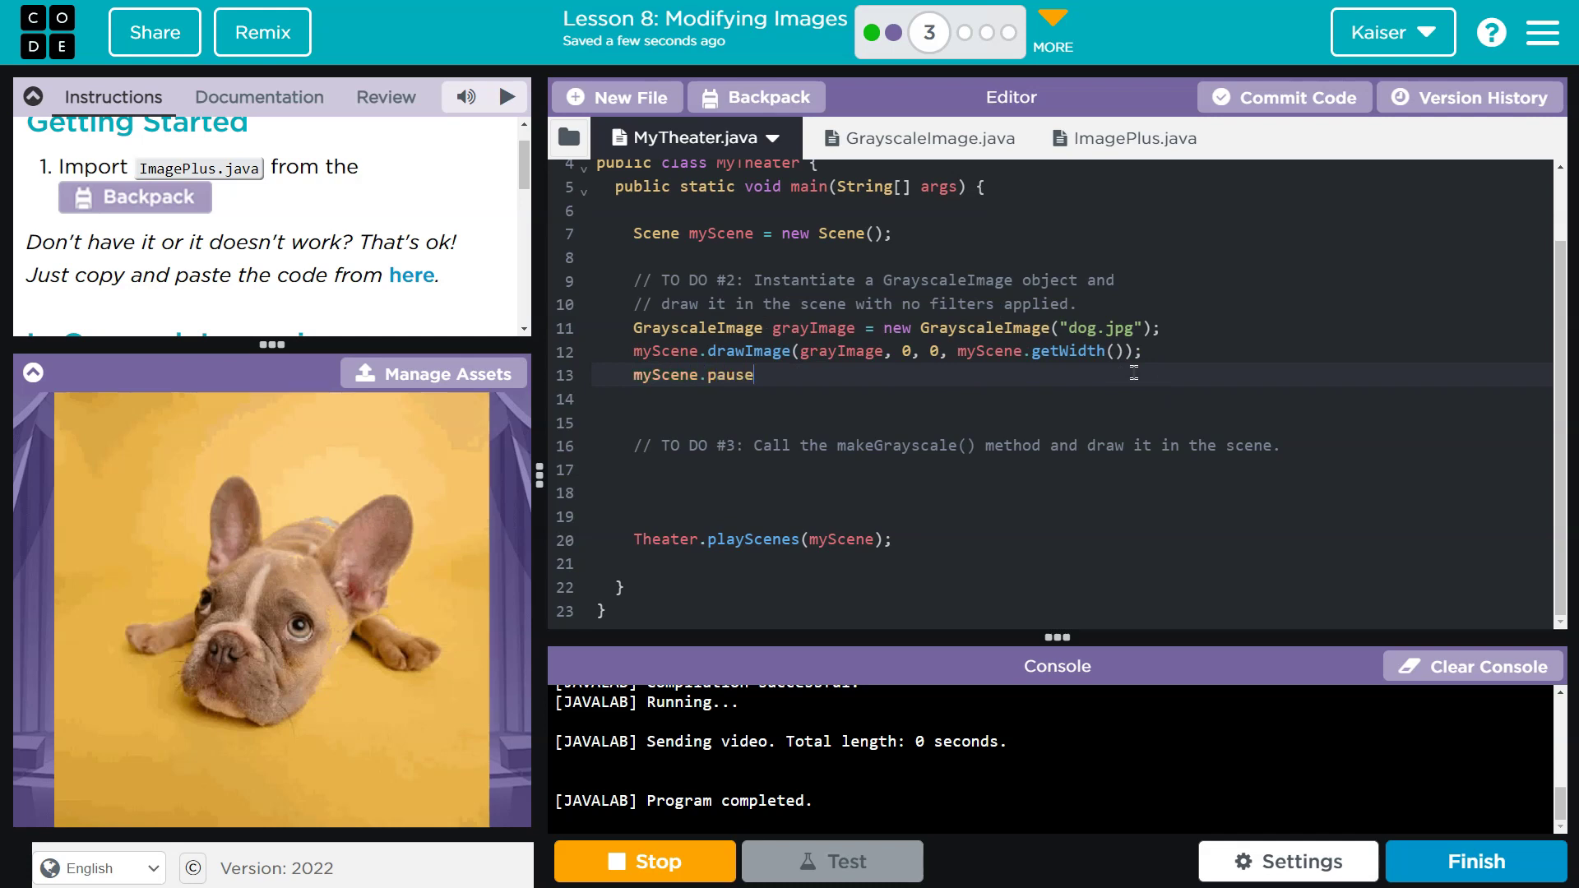
pyautogui.write('(')
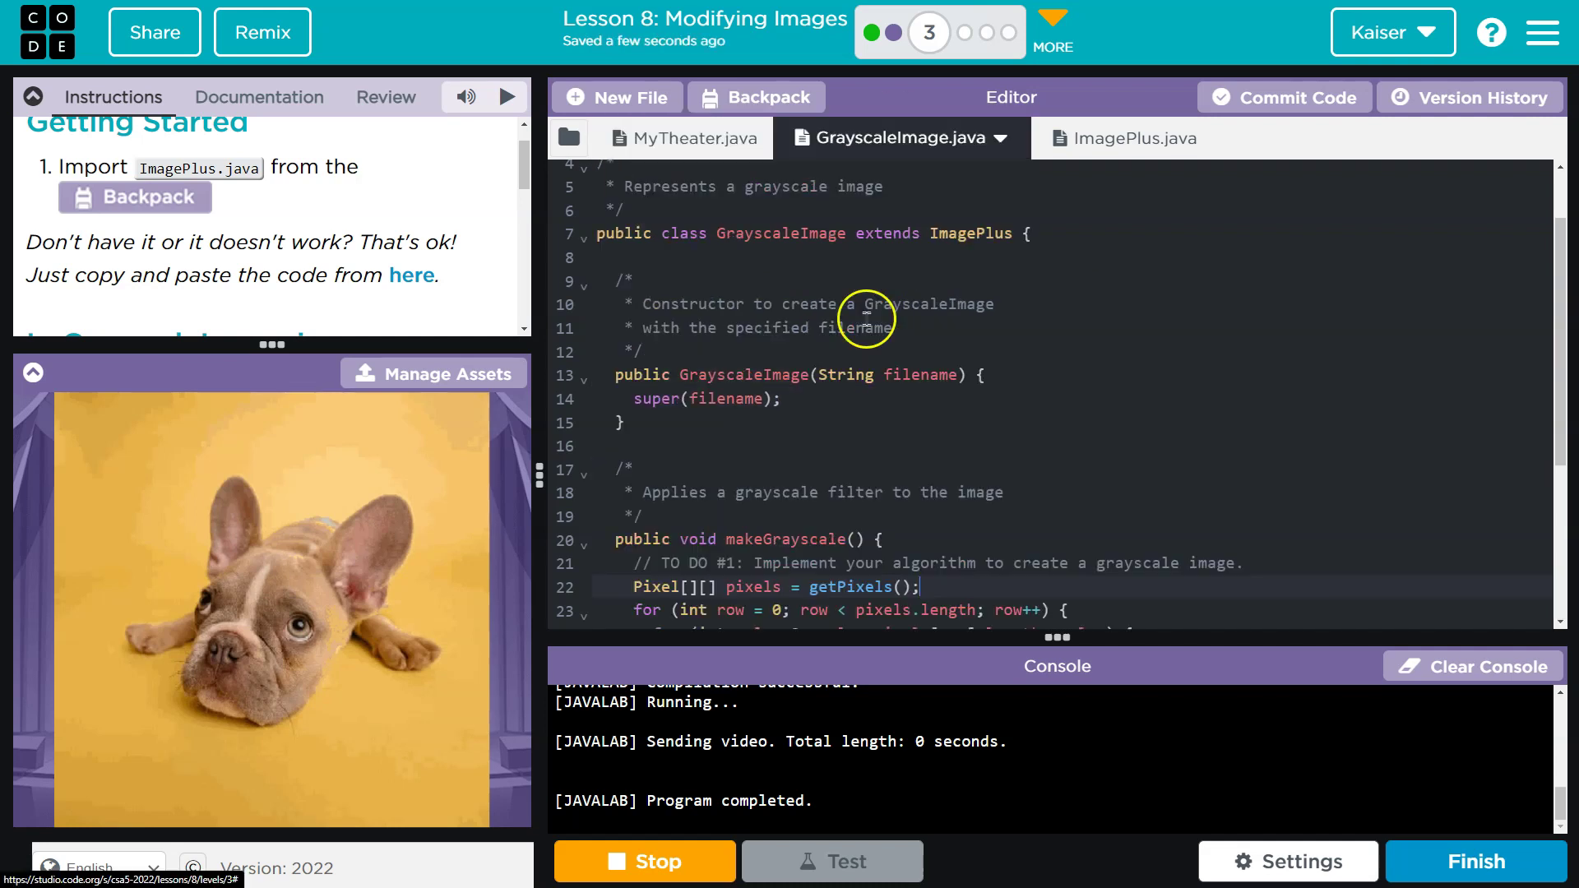
pyautogui.write('cale();')
pyautogui.press('Return')
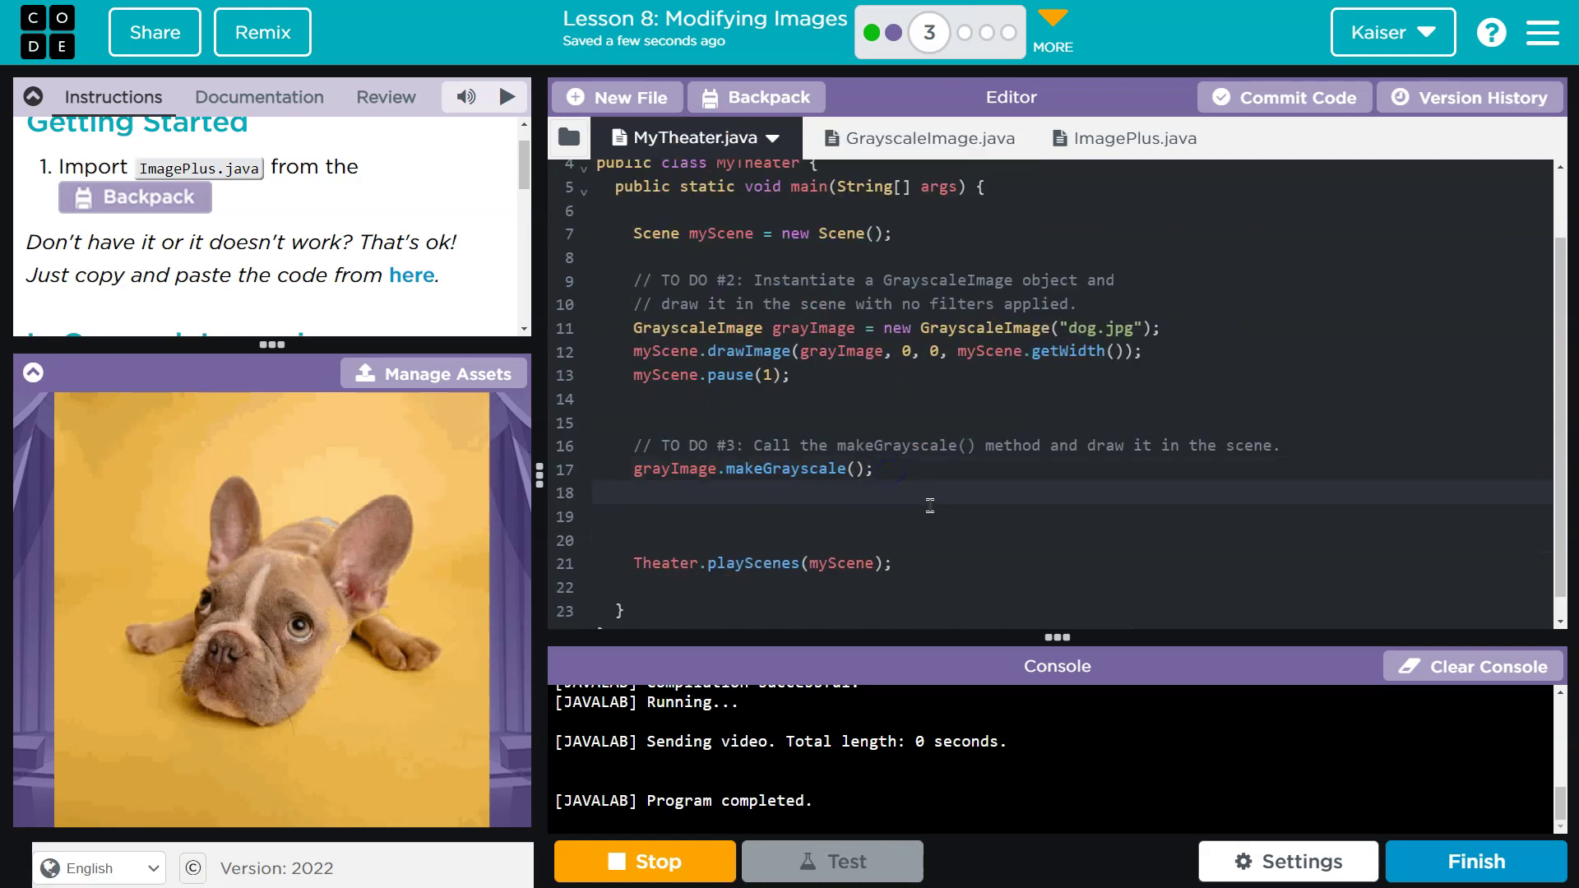
# - Copy the drawImage line below the grayscale call, delete the extra pause, and rerun
pyautogui.moveTo(791, 375); pyautogui.dragTo(626, 351)
pyautogui.hotkey('ctrl', 'c')
pyautogui.click(802, 492)
pyautogui.hotkey('ctrl', 'v')
pyautogui.press('Return')
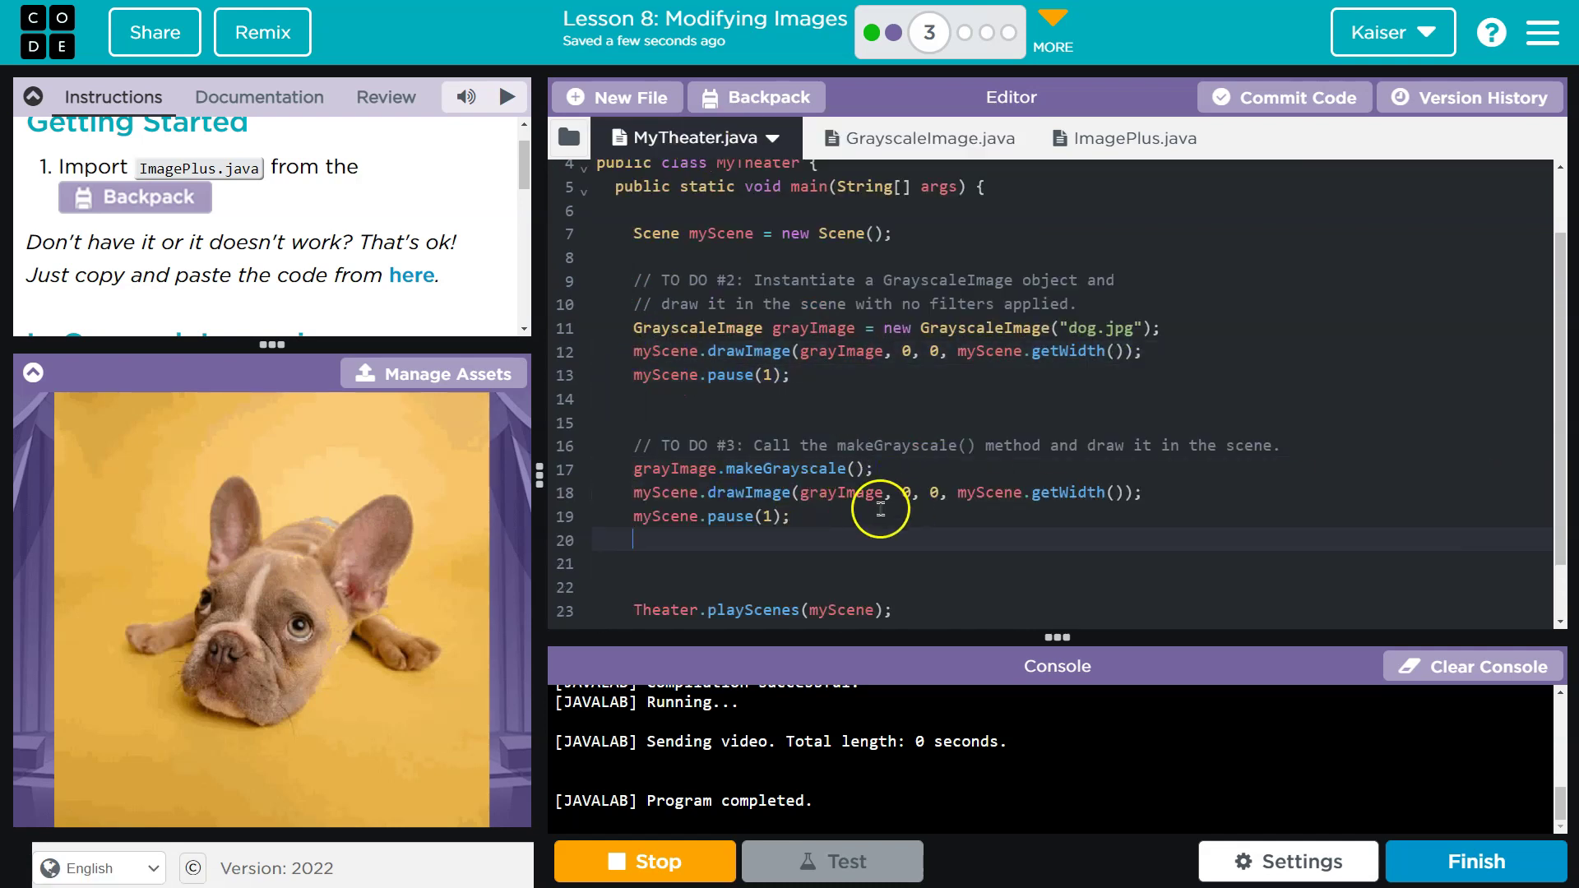
pyautogui.tripleClick(758, 519)
pyautogui.press('BackSpace')
pyautogui.press('BackSpace')
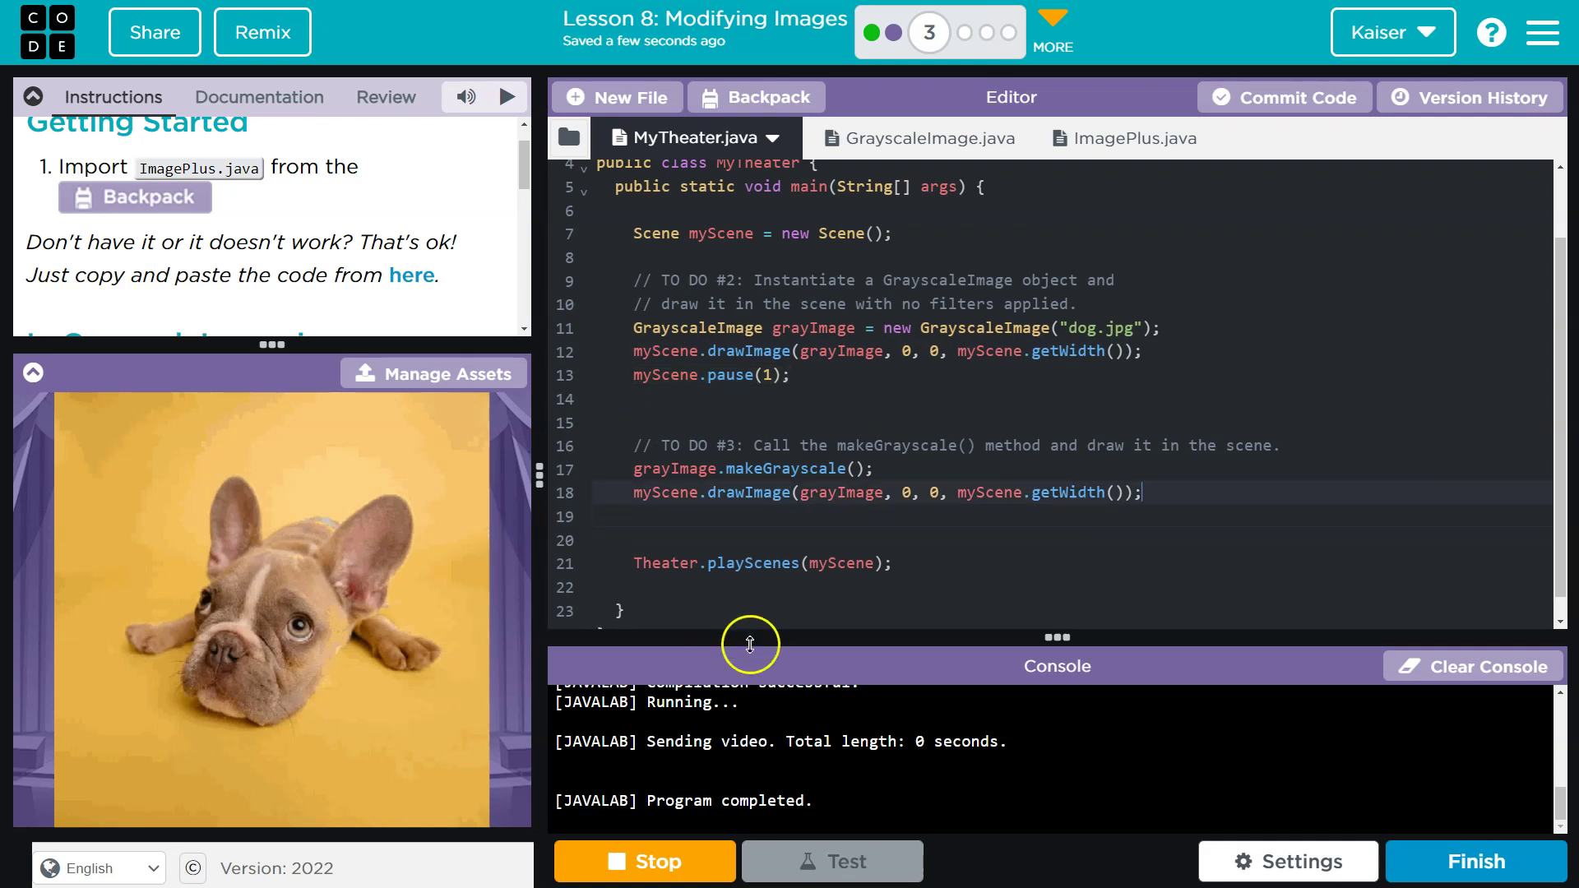
pyautogui.click(646, 858)
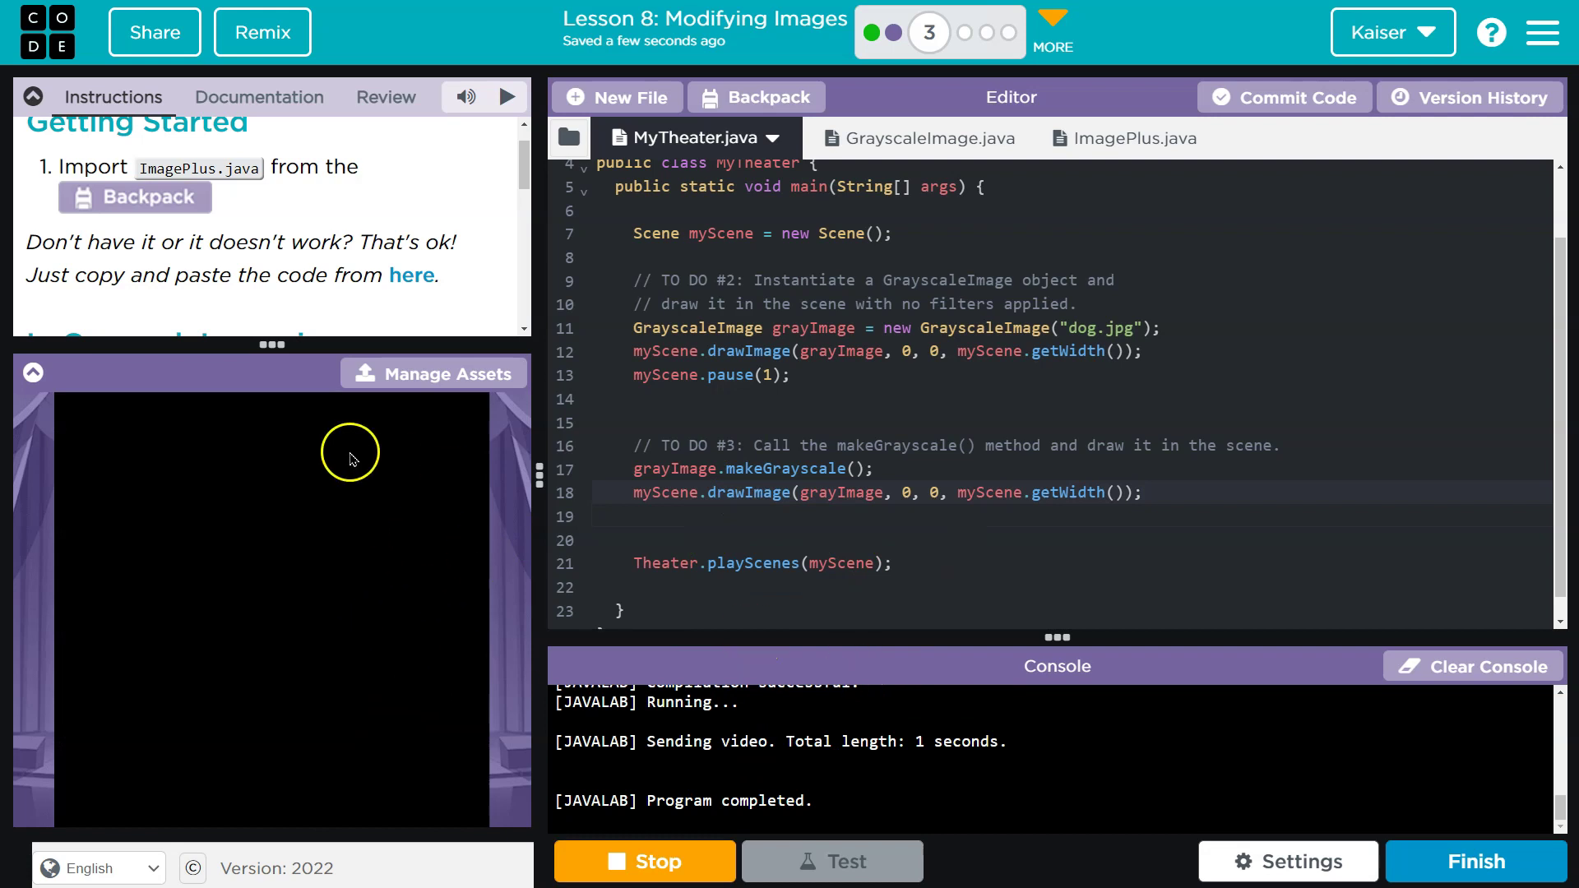
# - Change the setBlue, setRed and setGreen arguments in GrayscaleImage.java to 100
pyautogui.click(886, 138)
pyautogui.scroll(-1, 895, 254)
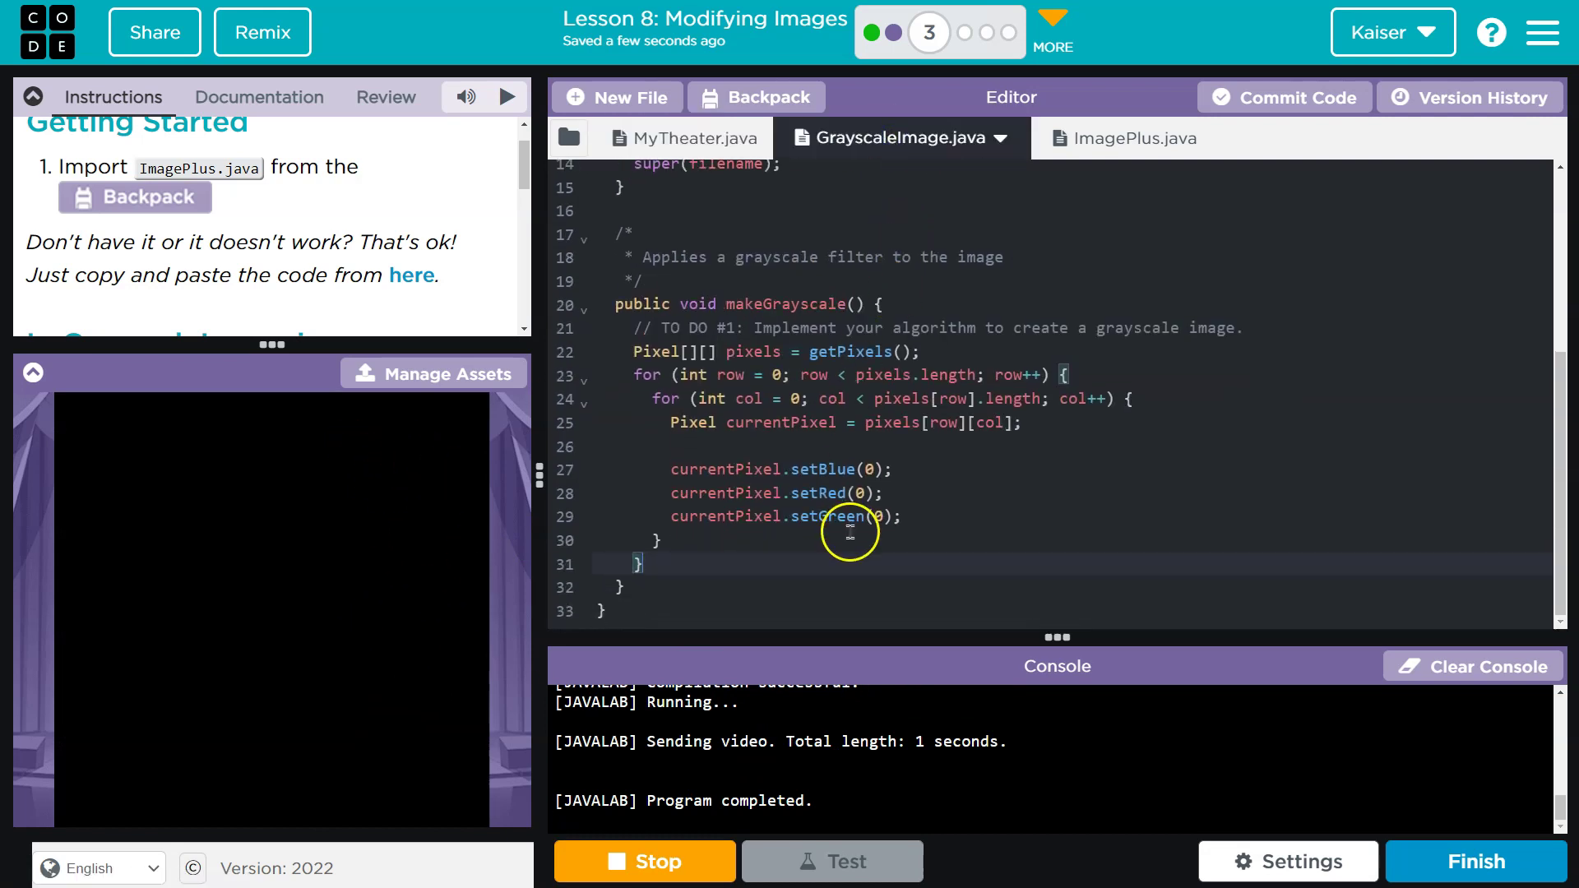
pyautogui.click(860, 470)
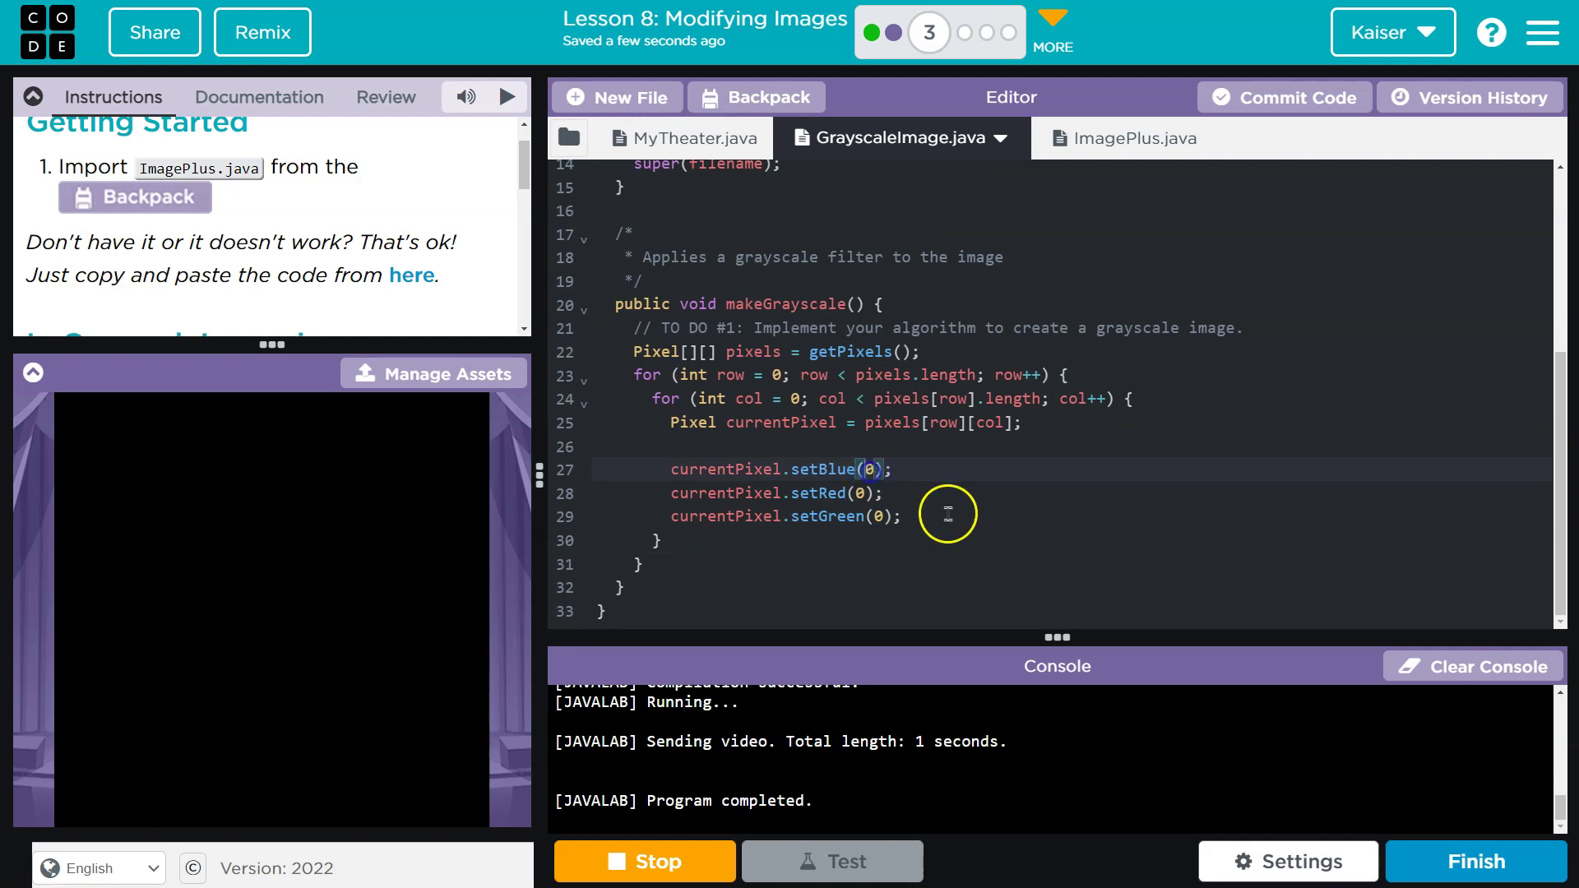
pyautogui.write('10')
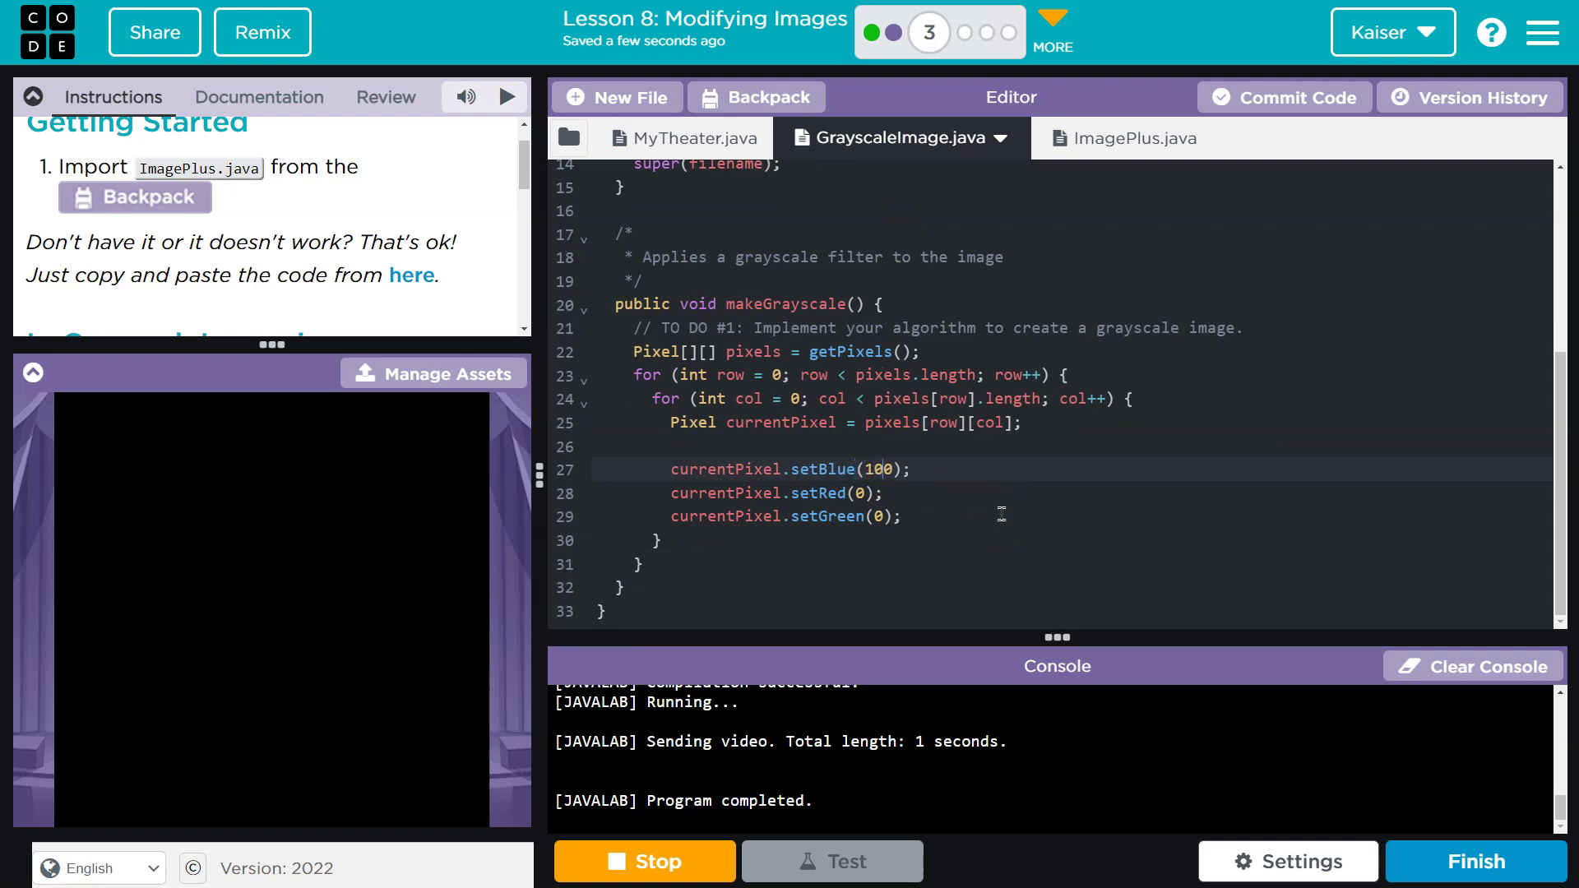
pyautogui.click(865, 490)
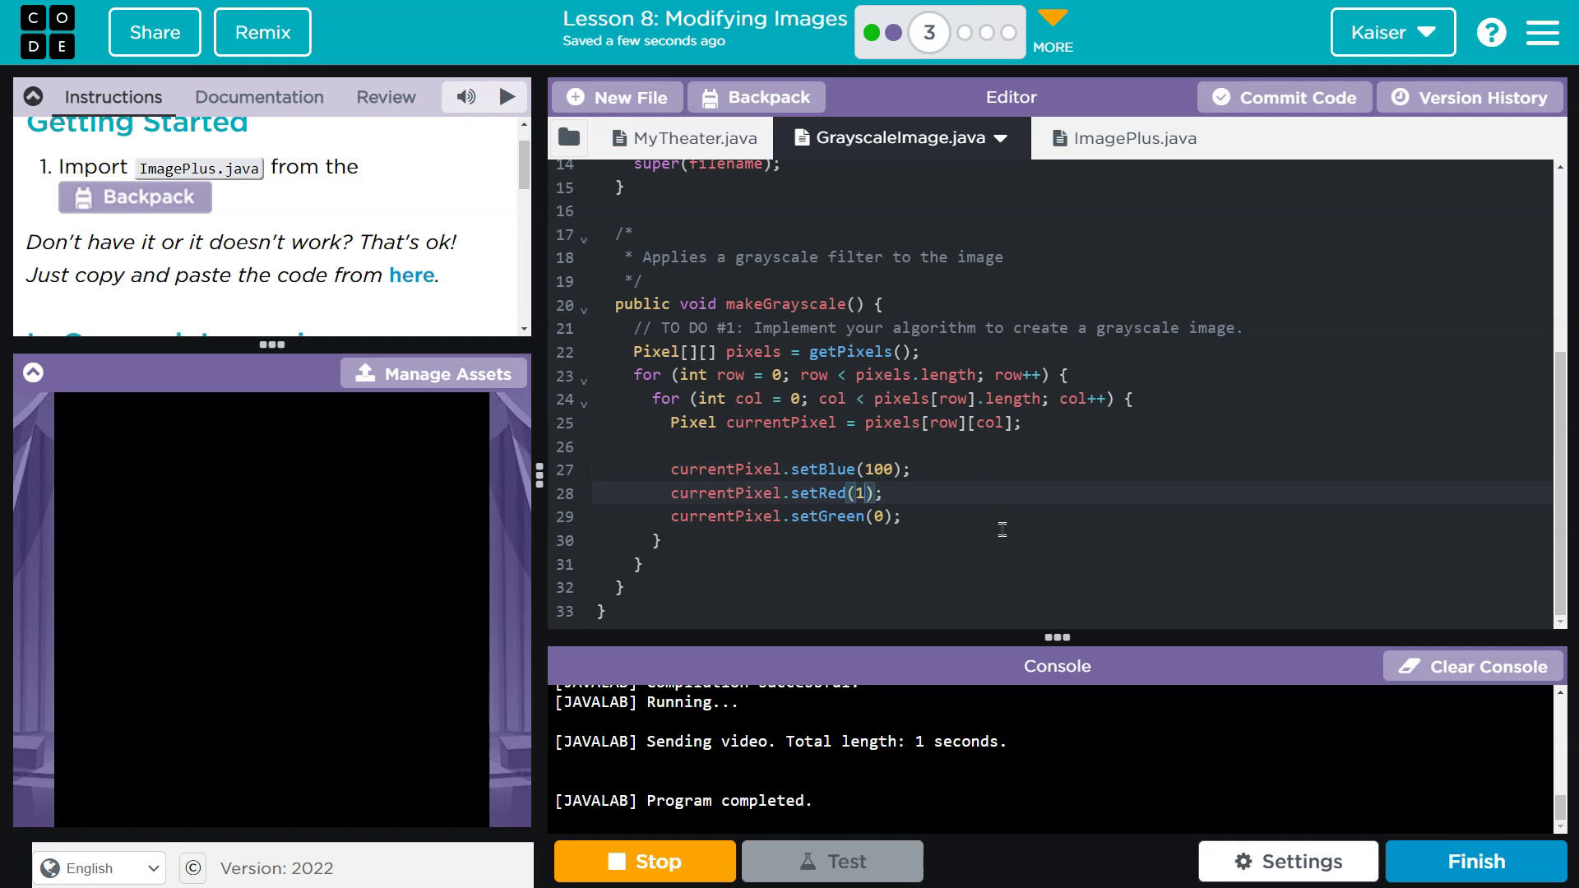
pyautogui.write('00')
pyautogui.press('Down')
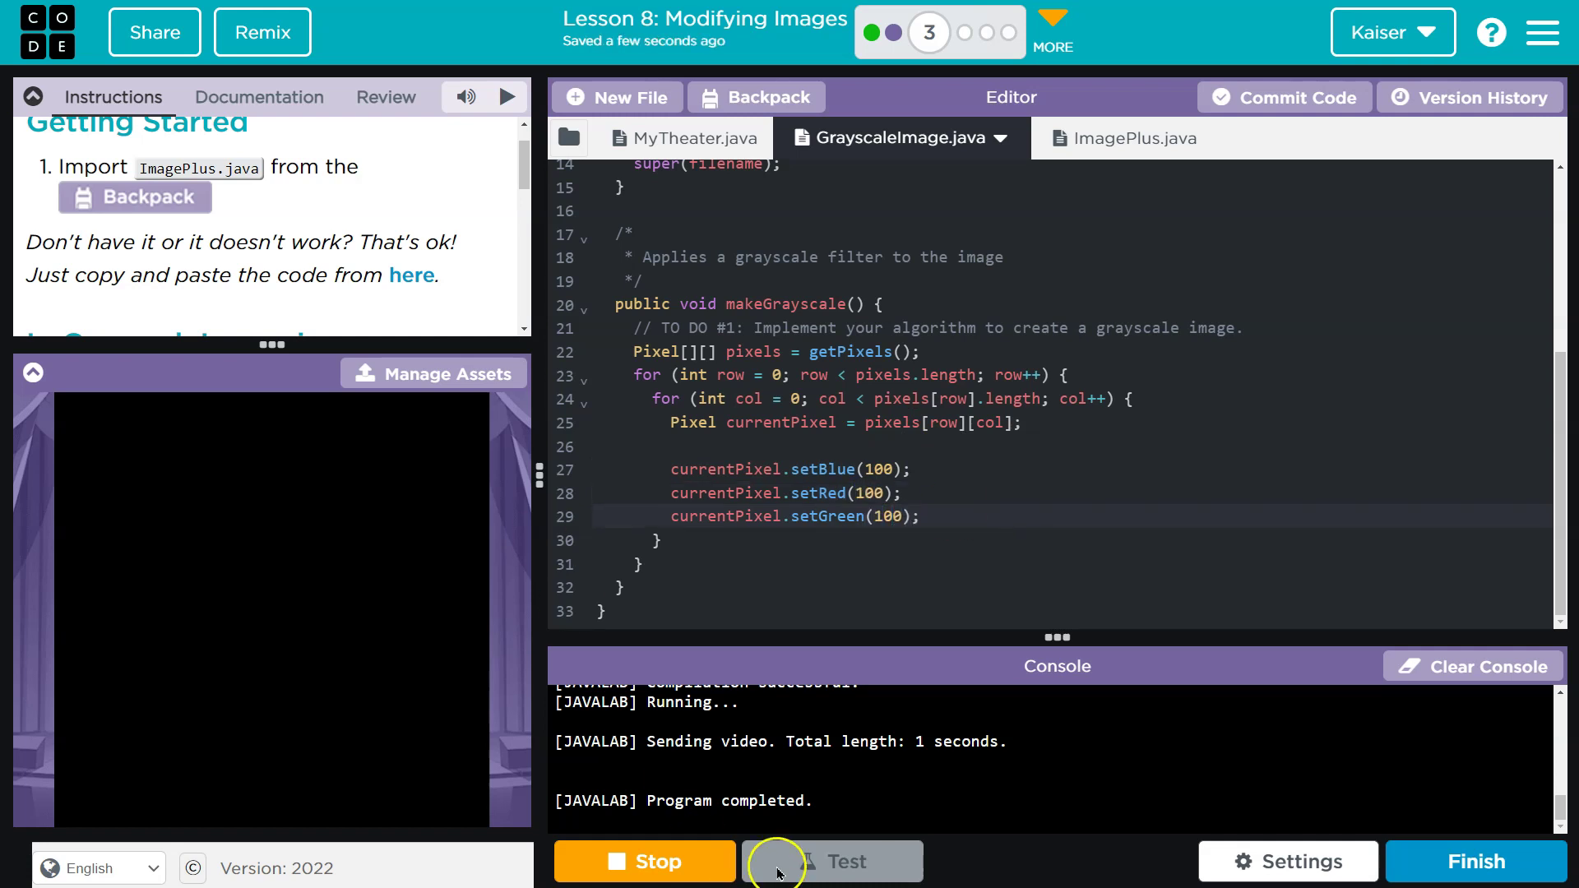
# - Run the program to see the solid grey image, then stop it
pyautogui.click(642, 853)
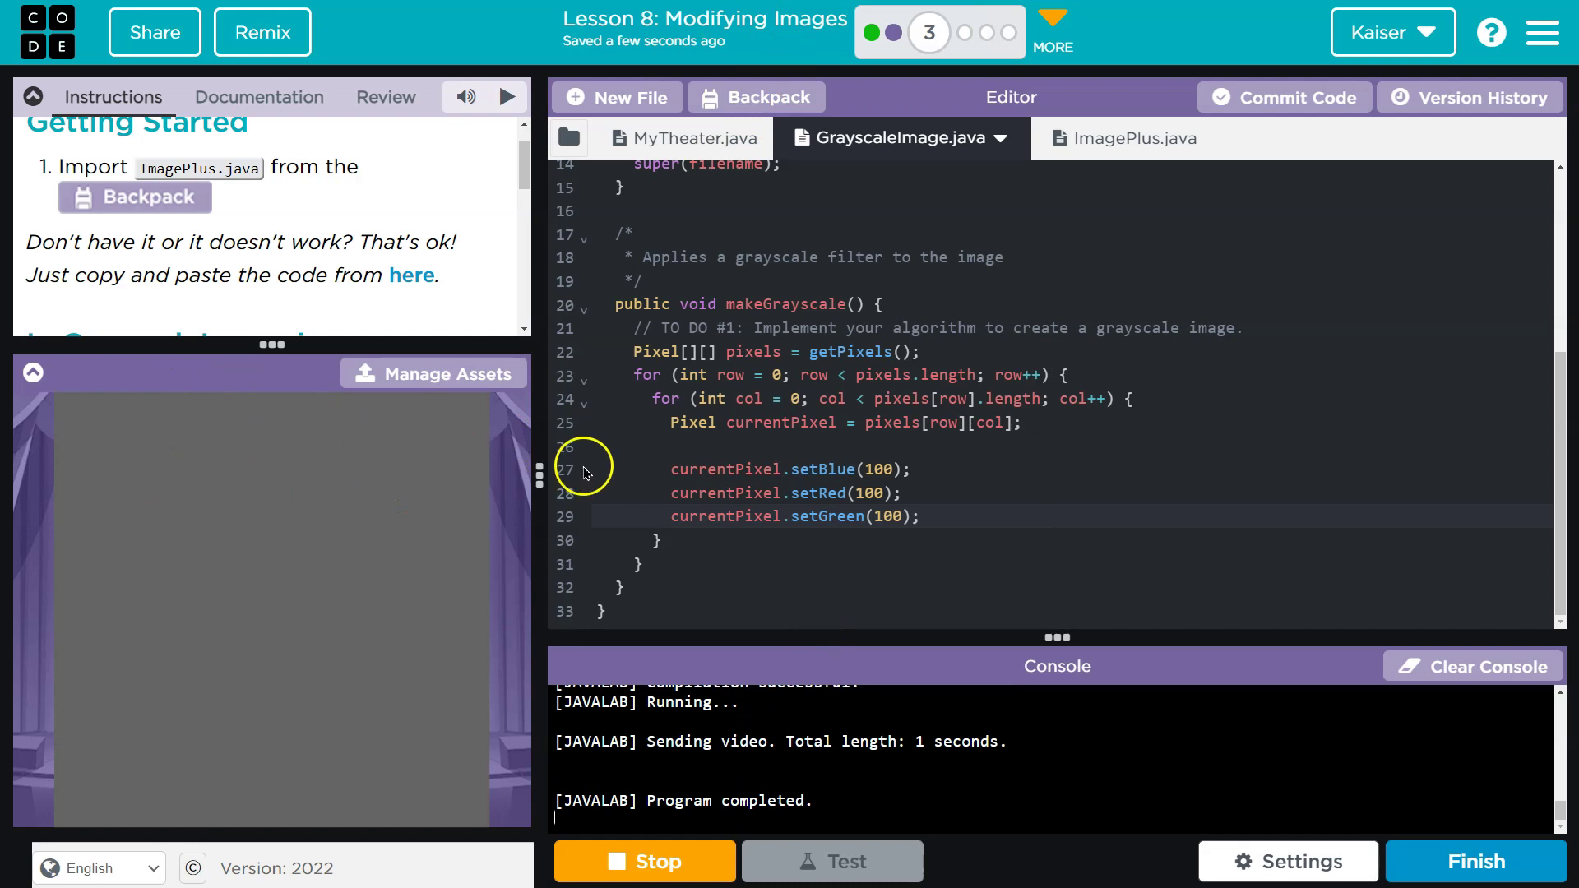
pyautogui.click(867, 469)
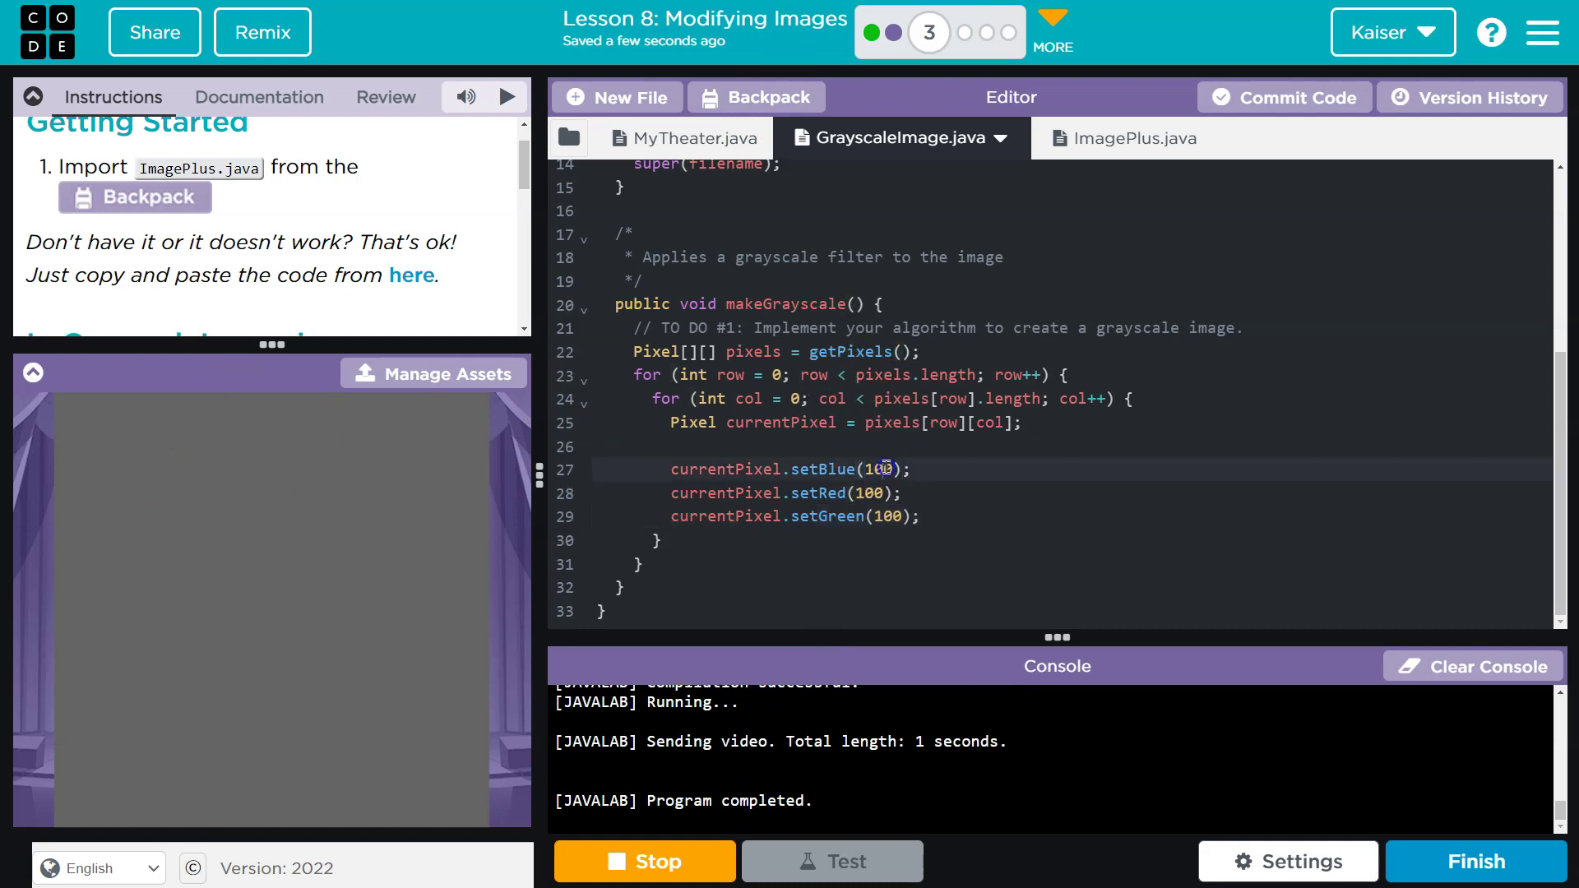
pyautogui.click(872, 417)
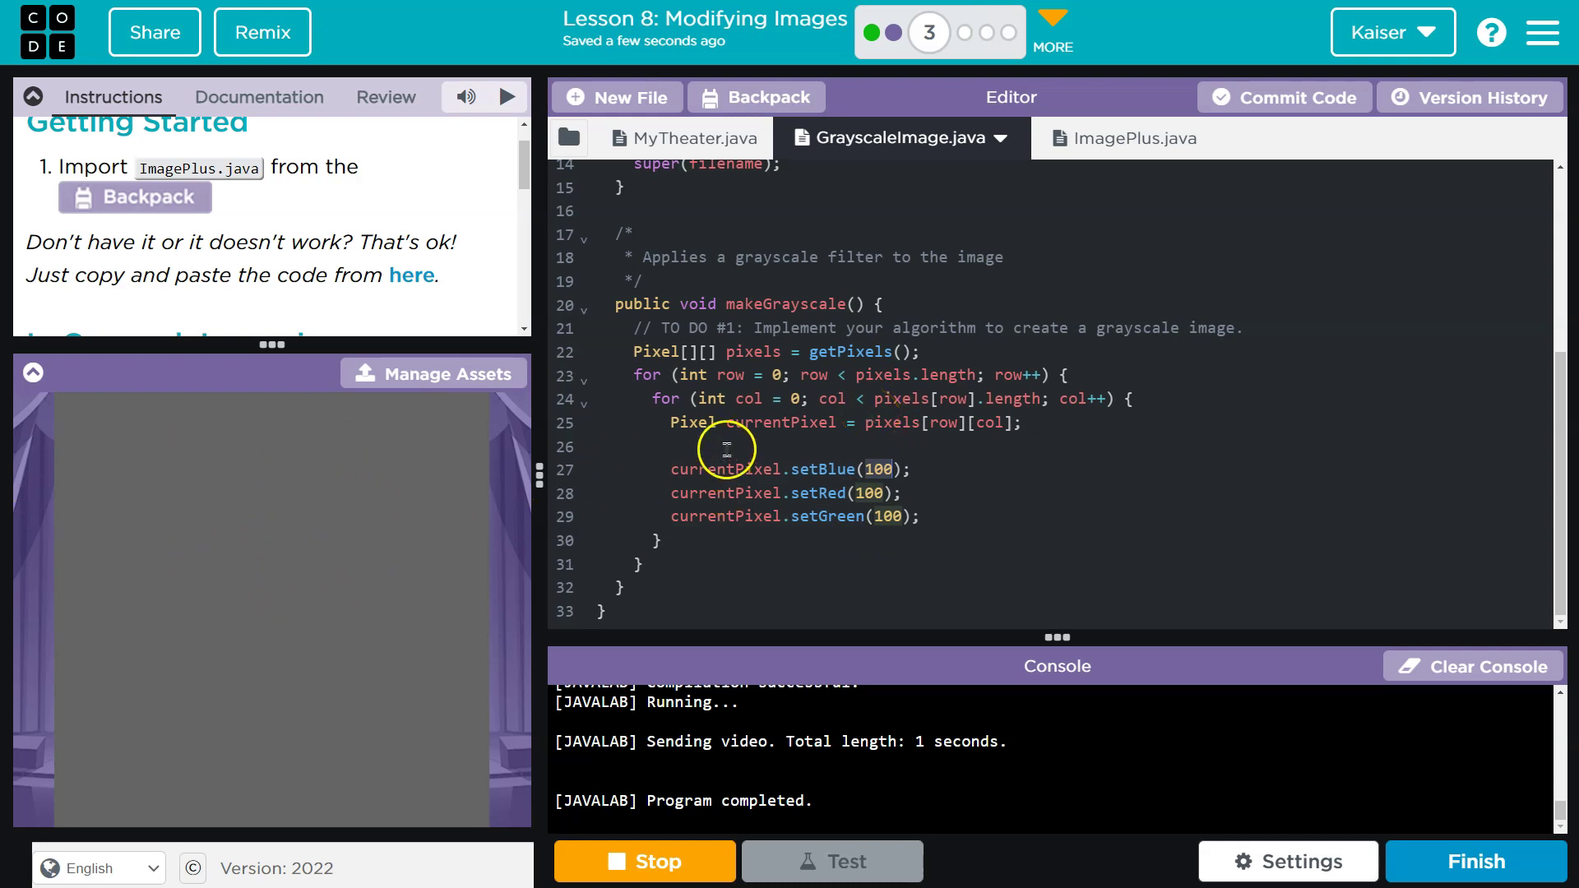
pyautogui.click(672, 860)
pyautogui.click(820, 424)
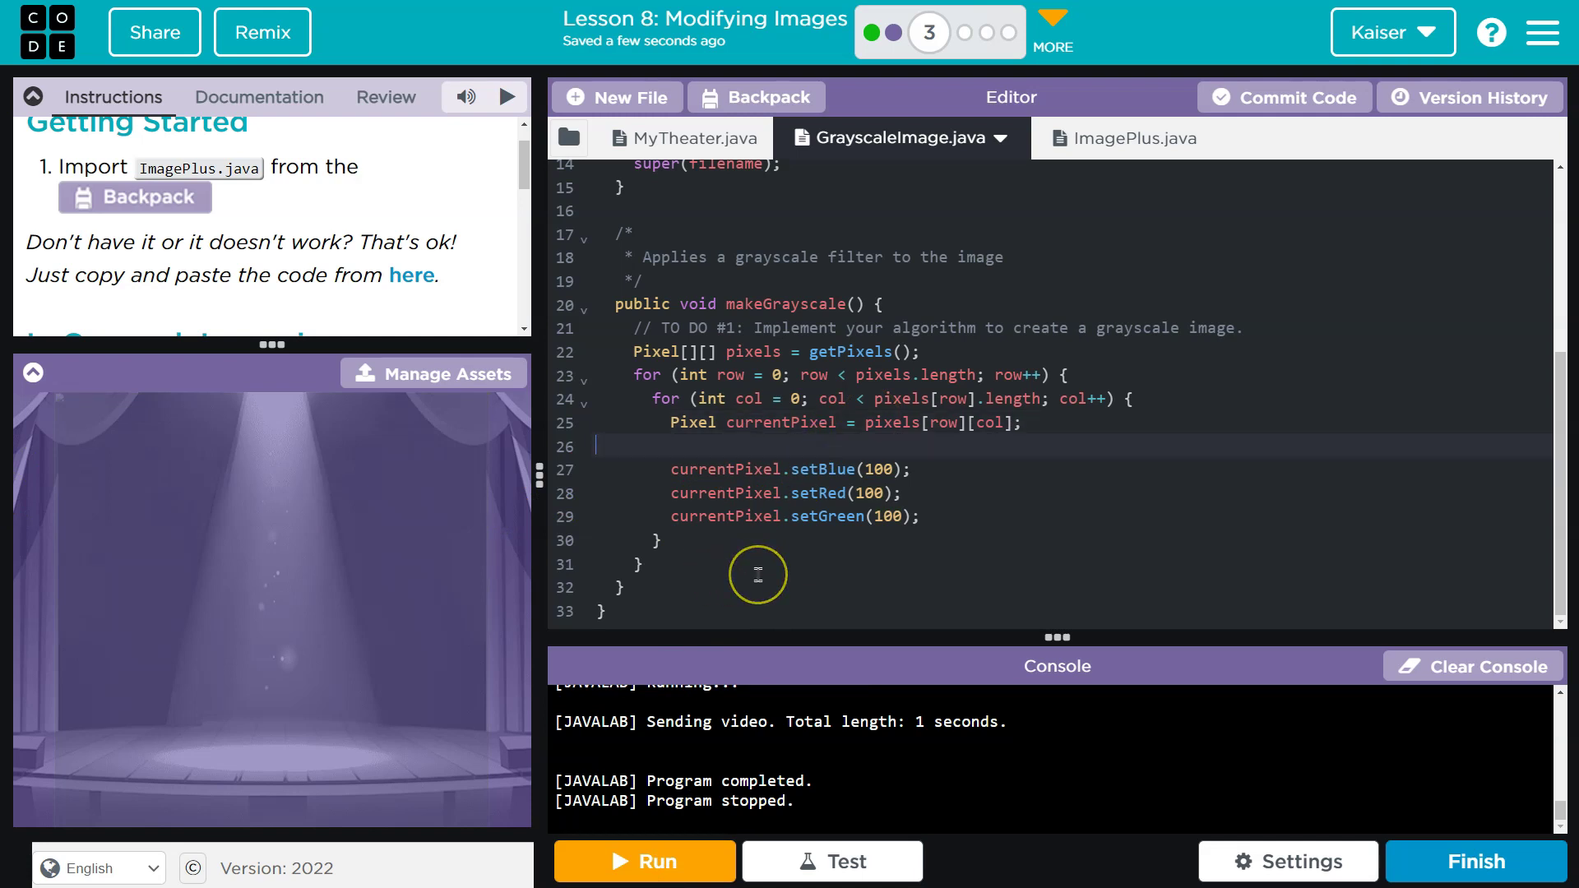
# - Add an 'int avg =' line above the setBlue/setRed/setGreen calls and bring up ImagePlus.java
pyautogui.press('Tab')
pyautogui.scroll(1, 755, 572)
pyautogui.scroll(-1, 756, 571)
pyautogui.press('Return')
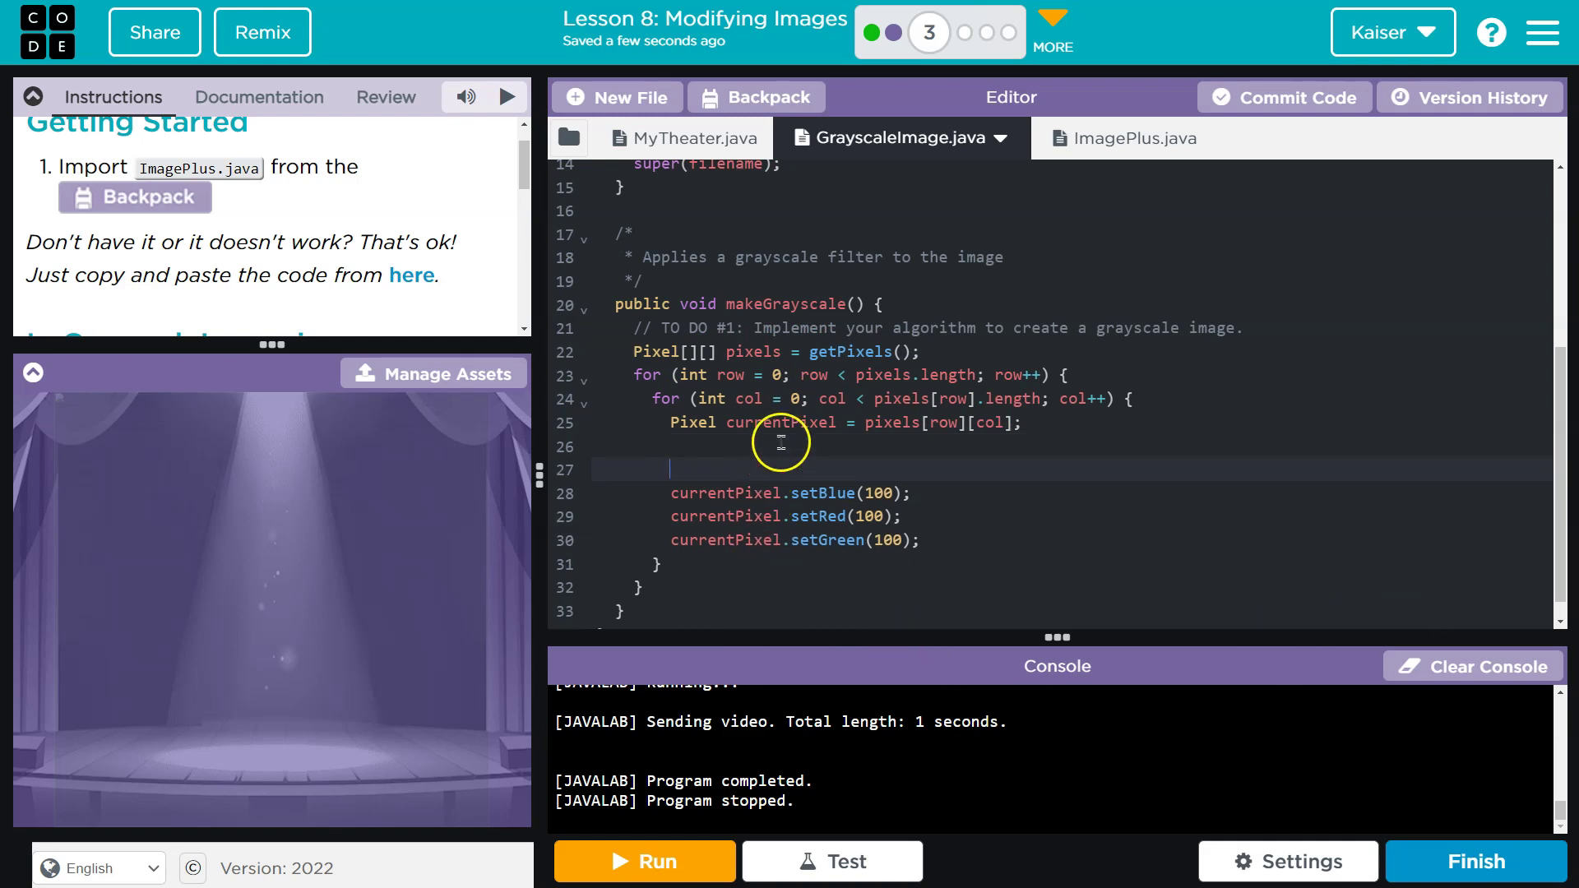
pyautogui.press('Return')
pyautogui.press('Up')
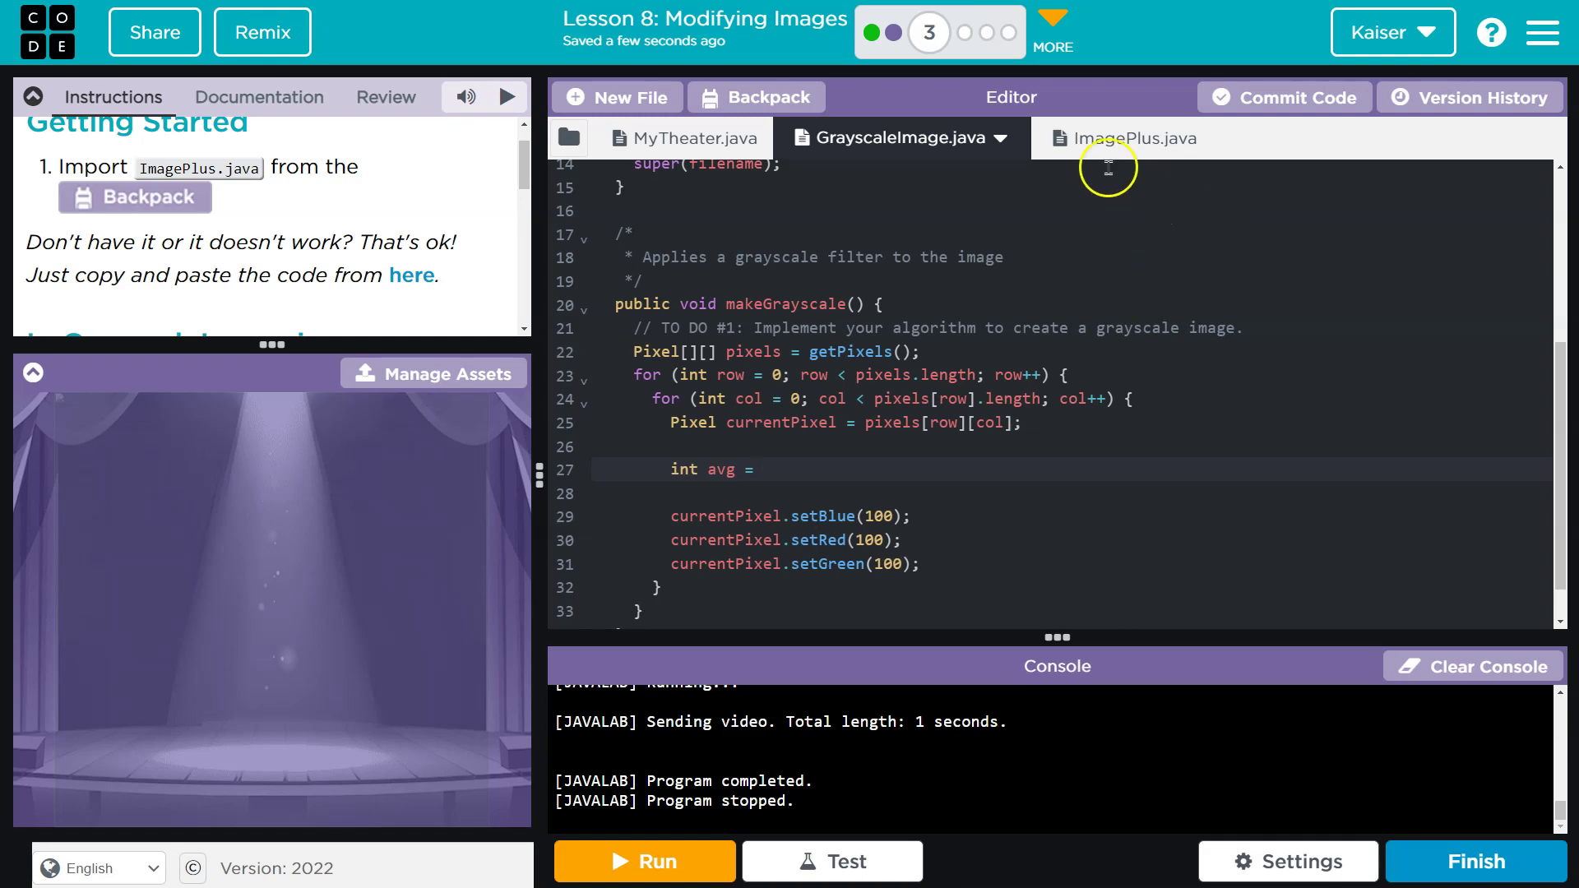
pyautogui.click(1058, 139)
pyautogui.scroll(-1, 803, 535)
pyautogui.scroll(-3, 820, 481)
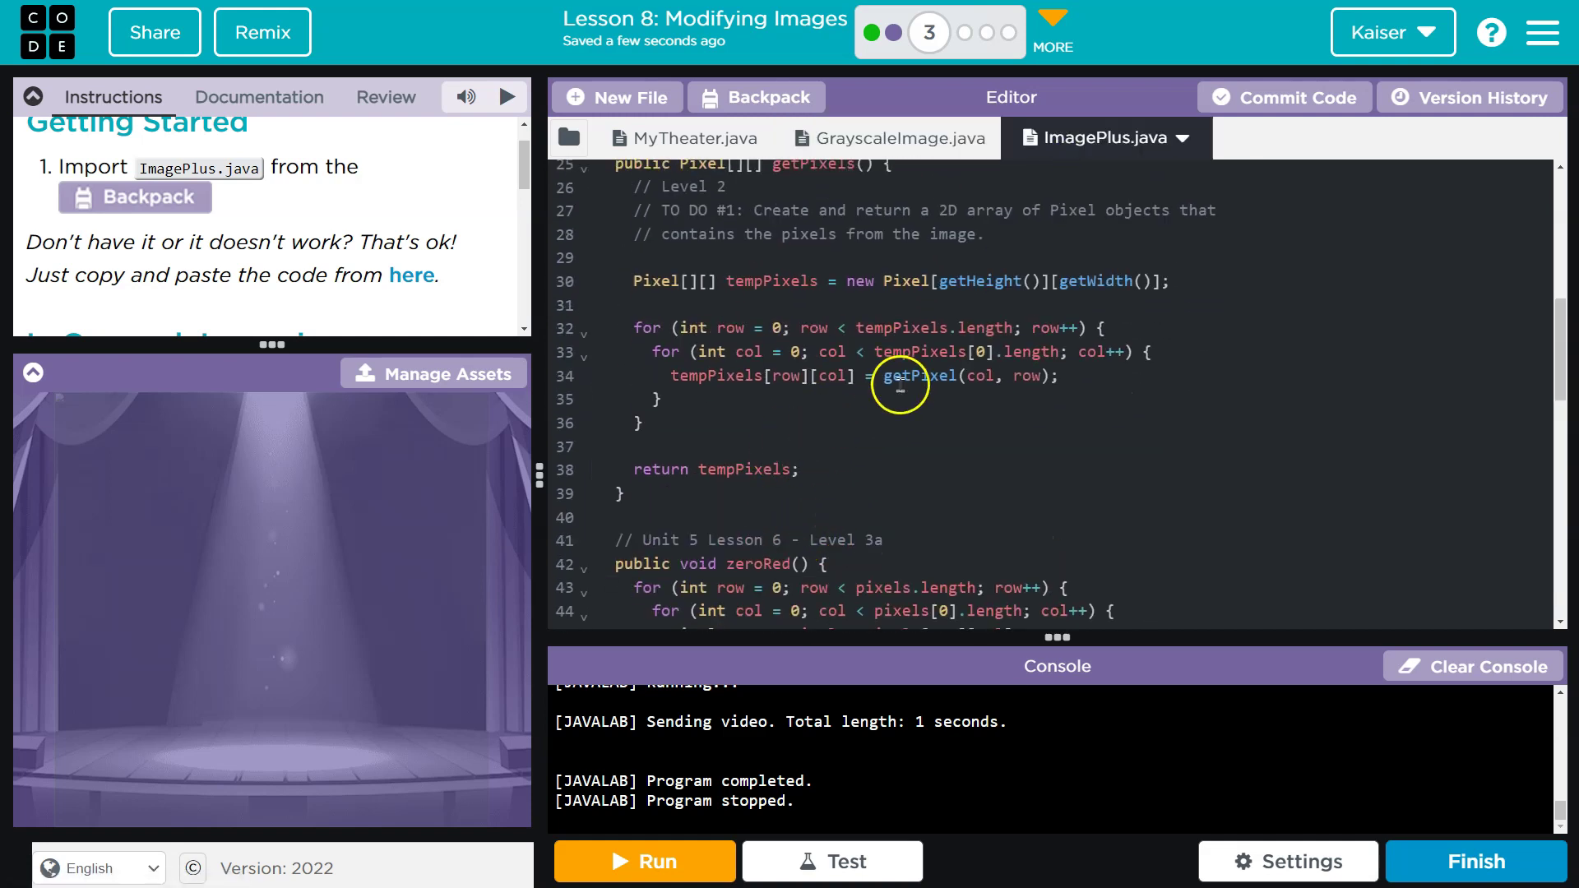
pyautogui.scroll(-4, 881, 395)
pyautogui.scroll(-2, 864, 463)
pyautogui.scroll(-2, 846, 468)
pyautogui.scroll(-4, 832, 431)
pyautogui.scroll(-3, 833, 426)
pyautogui.scroll(15, 796, 469)
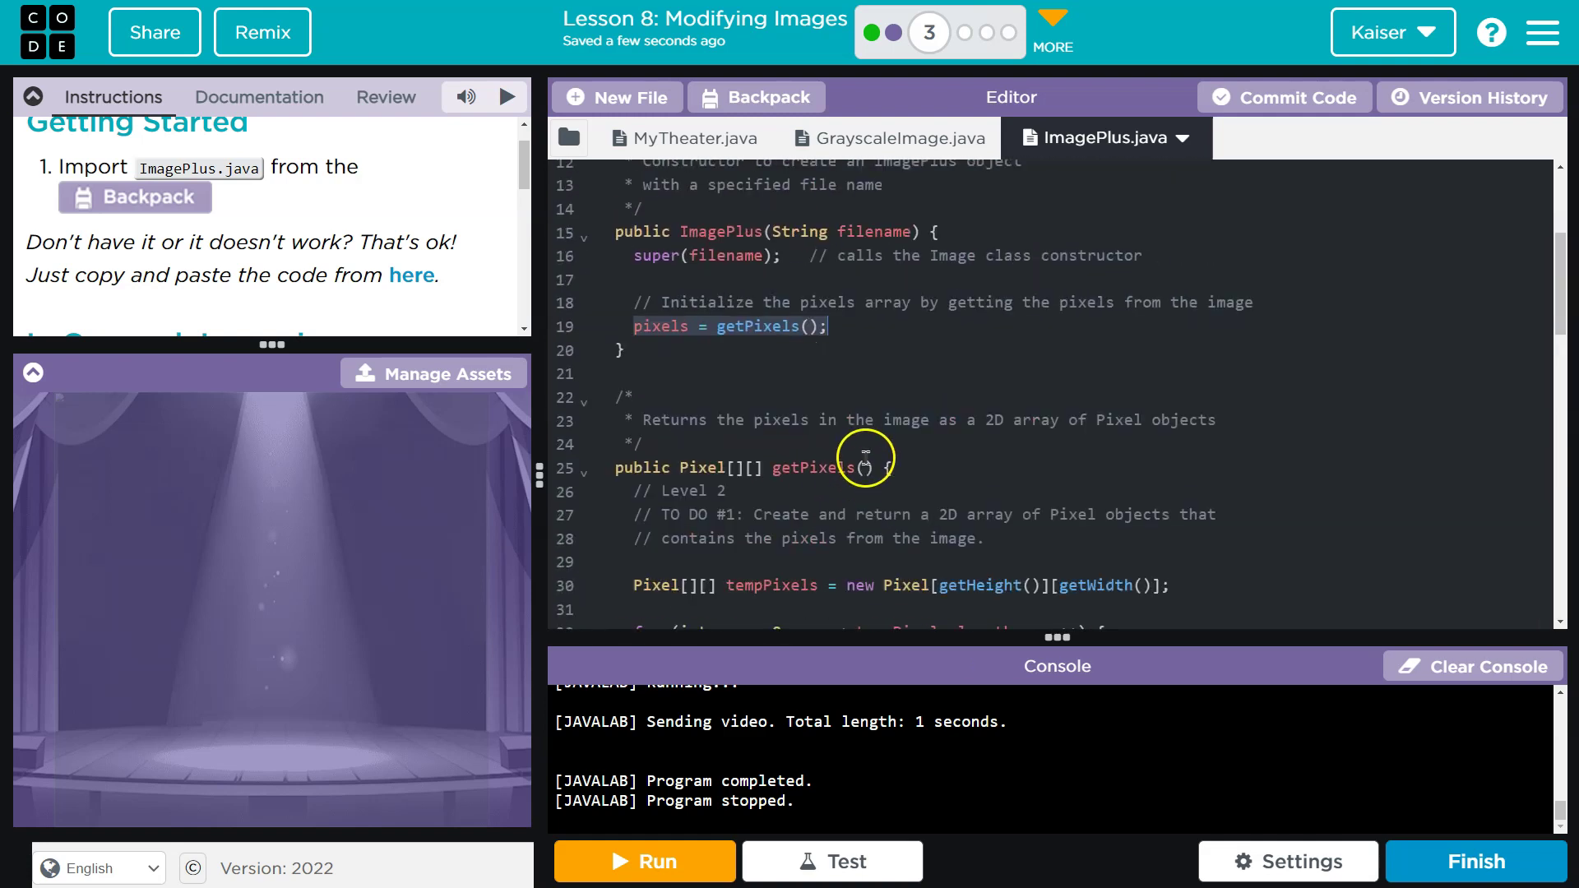
pyautogui.scroll(-8, 863, 482)
pyautogui.scroll(-3, 828, 482)
pyautogui.scroll(-6, 839, 459)
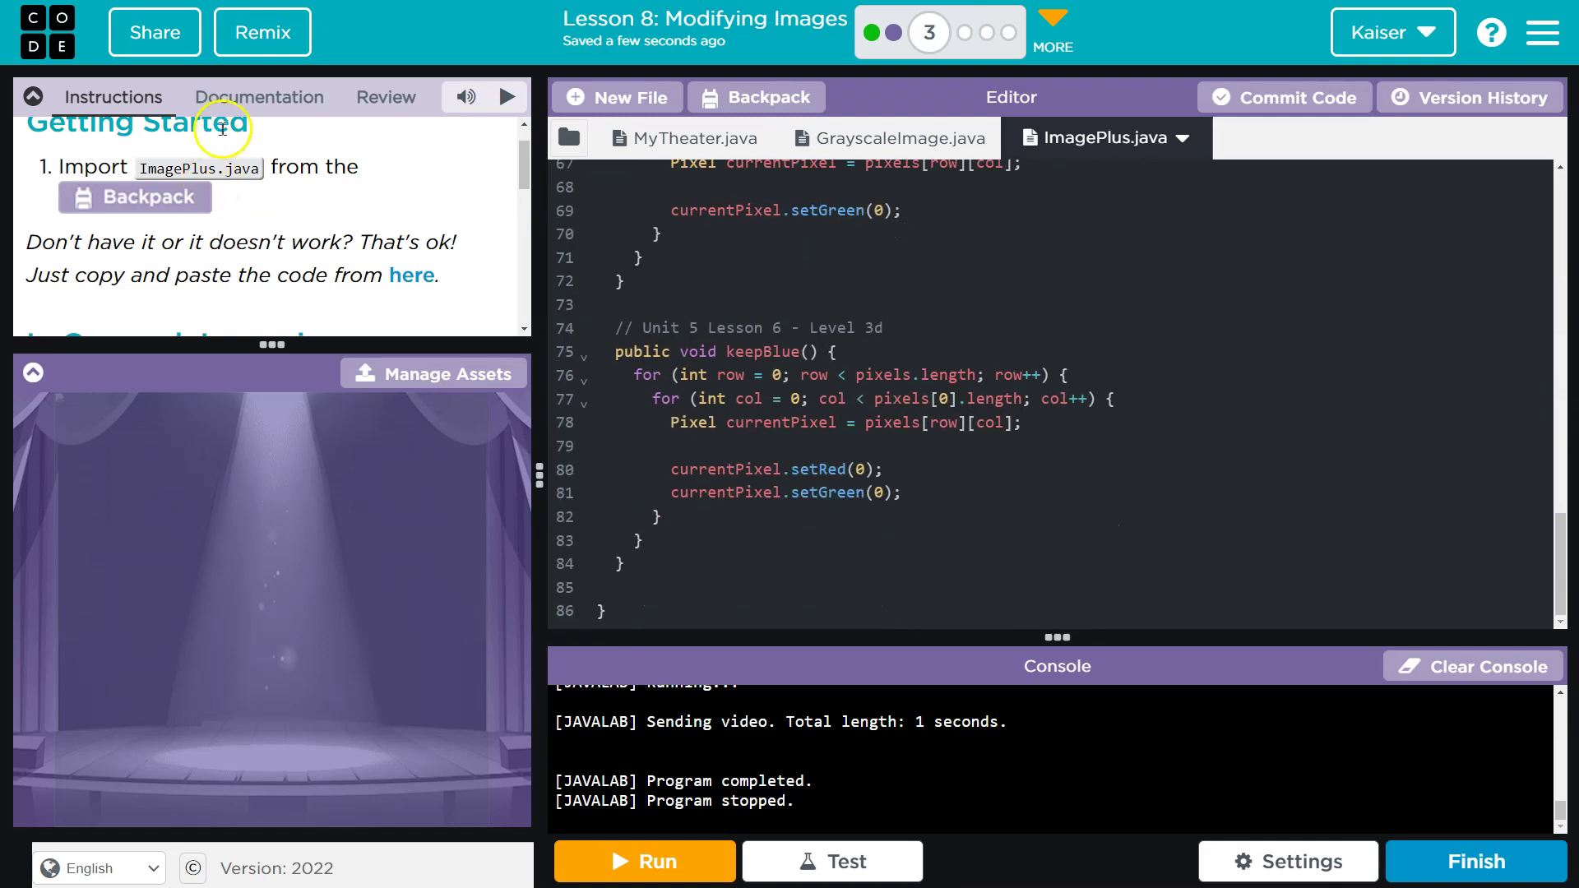
# - Show the org.code.media Pixel documentation and find its getColor example
pyautogui.click(248, 98)
pyautogui.click(182, 146)
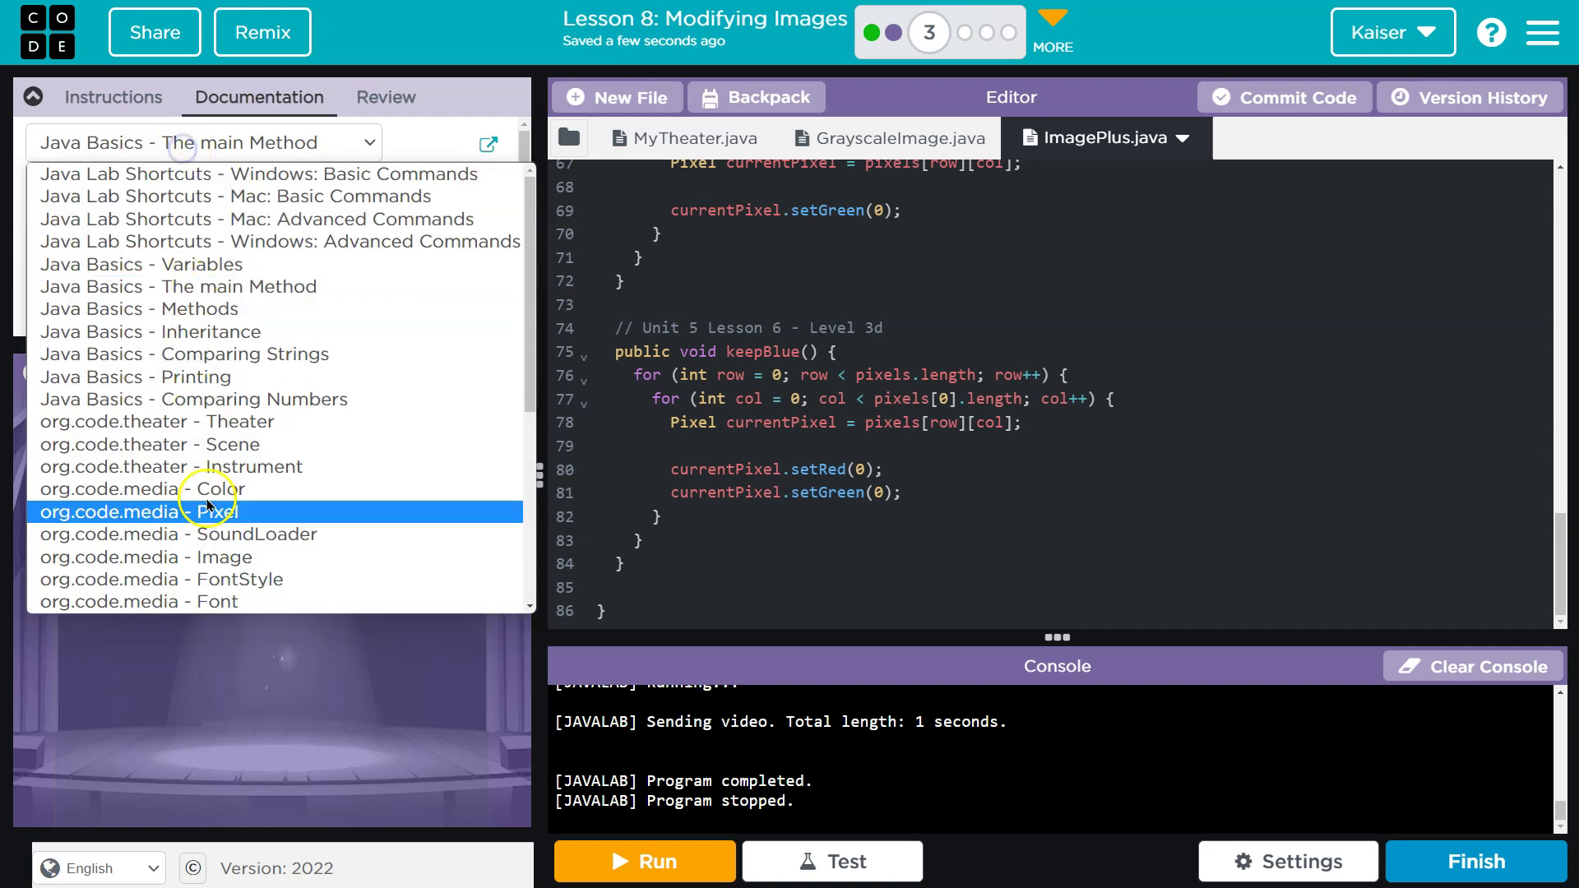
pyautogui.click(315, 514)
pyautogui.scroll(-1, 255, 254)
pyautogui.scroll(-3, 152, 177)
pyautogui.scroll(-2, 173, 239)
pyautogui.scroll(-3, 165, 247)
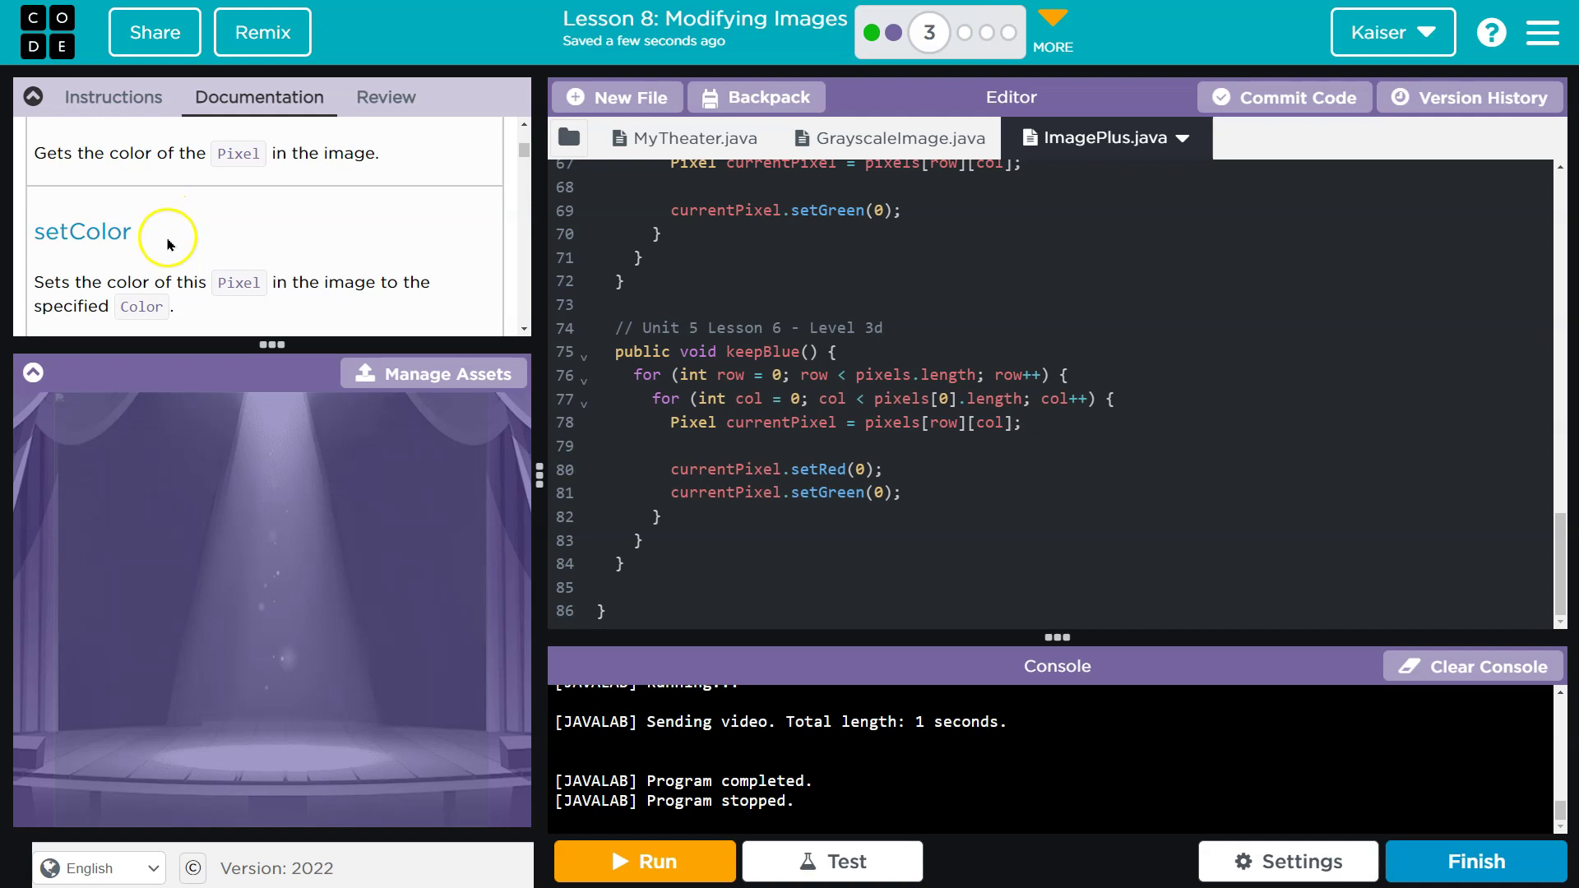
pyautogui.scroll(3, 159, 254)
pyautogui.scroll(-1, 104, 282)
pyautogui.scroll(-1, 161, 284)
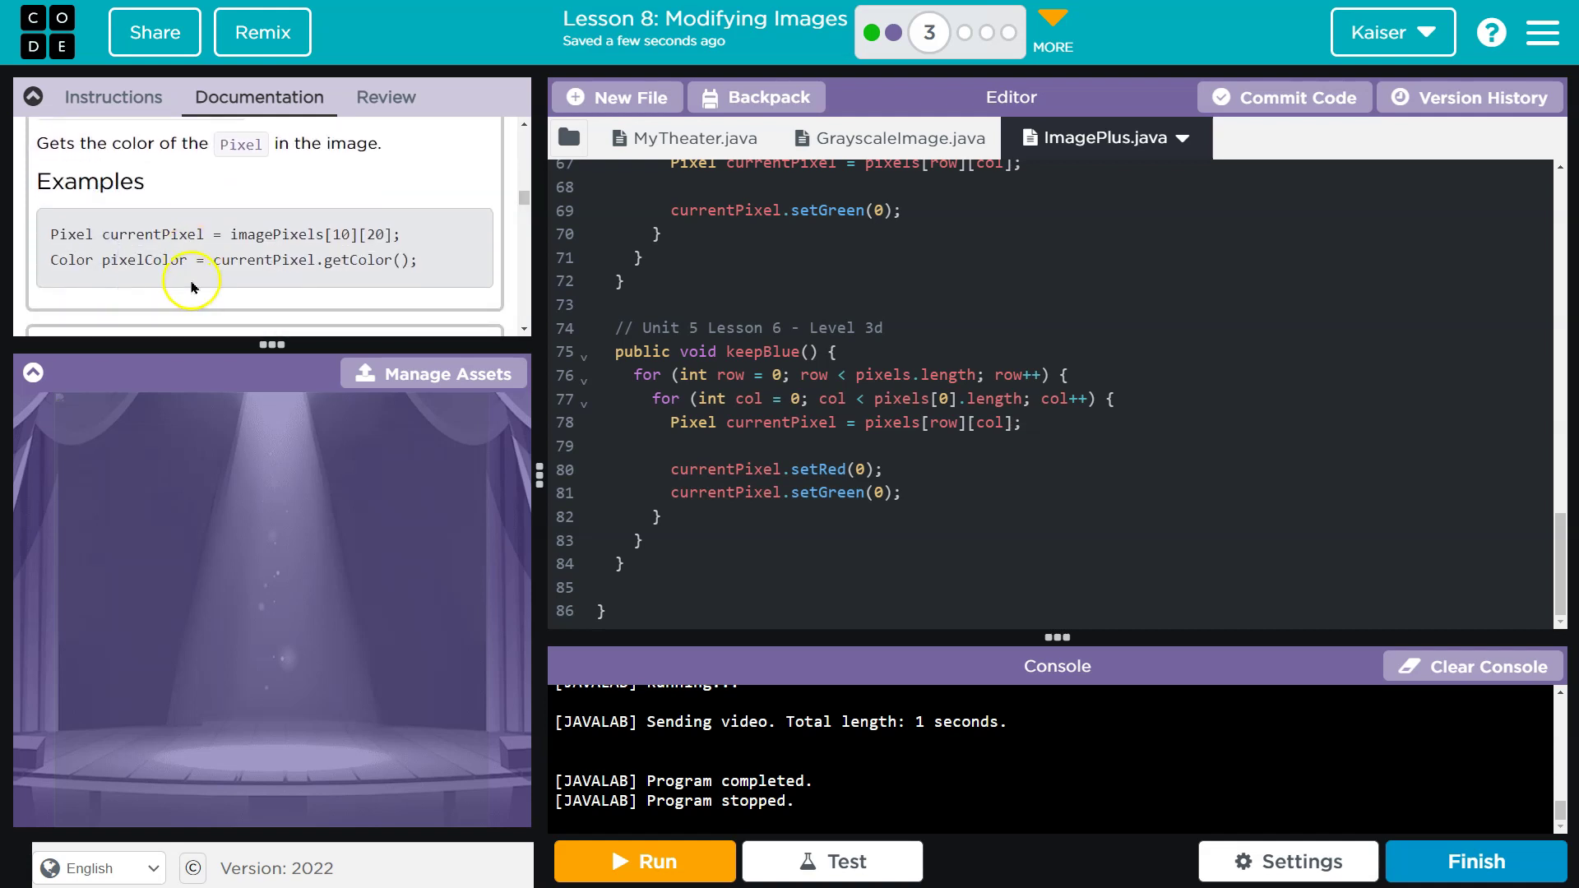
pyautogui.doubleClick(266, 256)
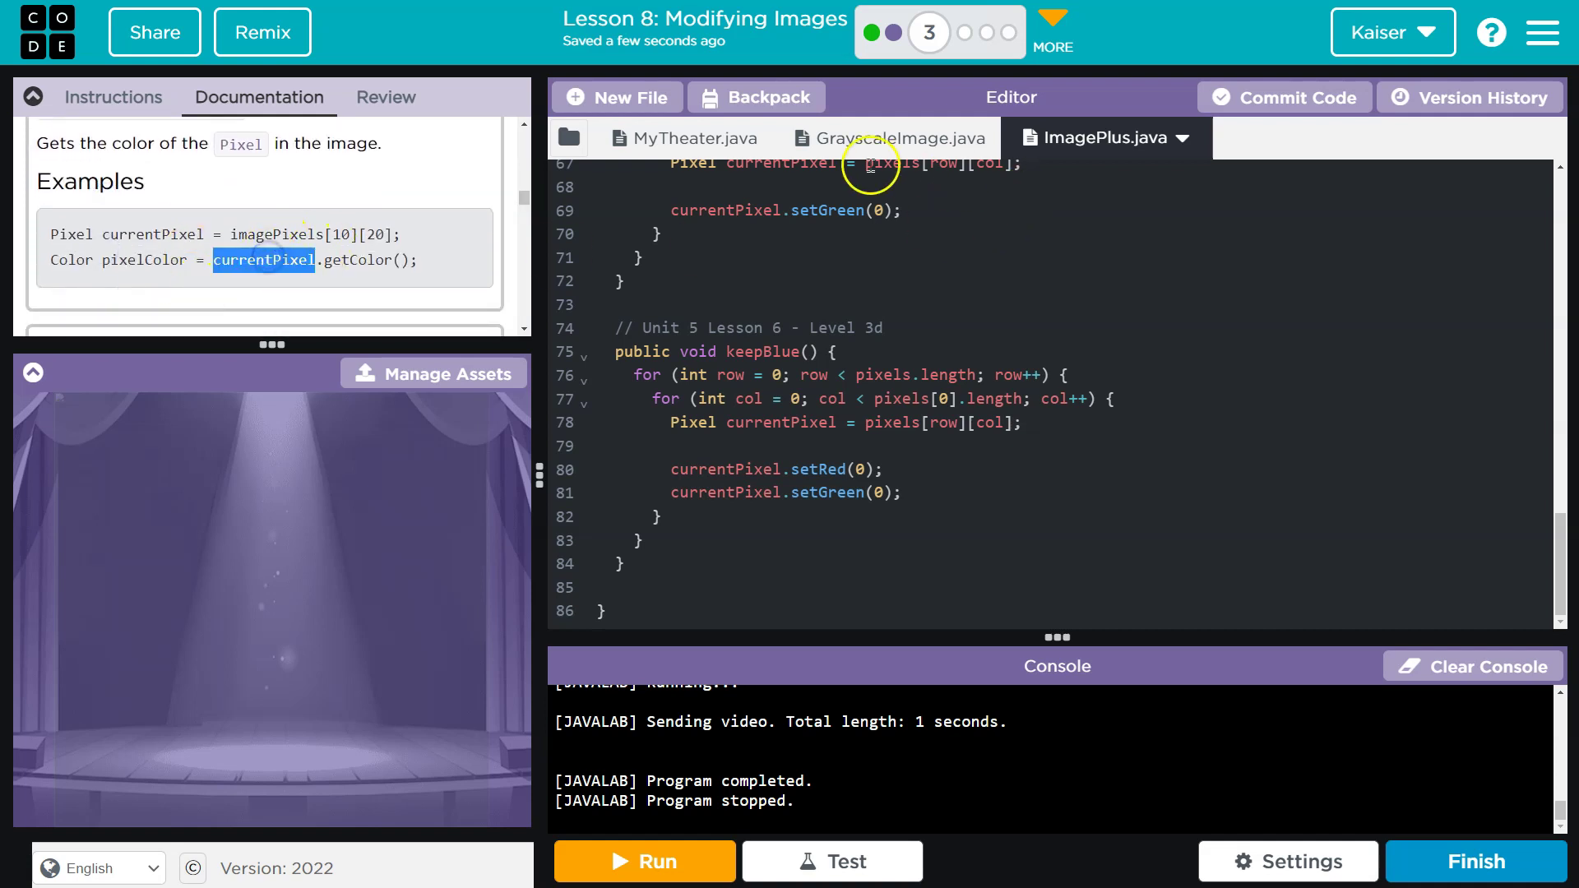
# - Extend the avg line with the sum getRed() + getBlue() + getGreen()
pyautogui.click(652, 148)
pyautogui.click(910, 139)
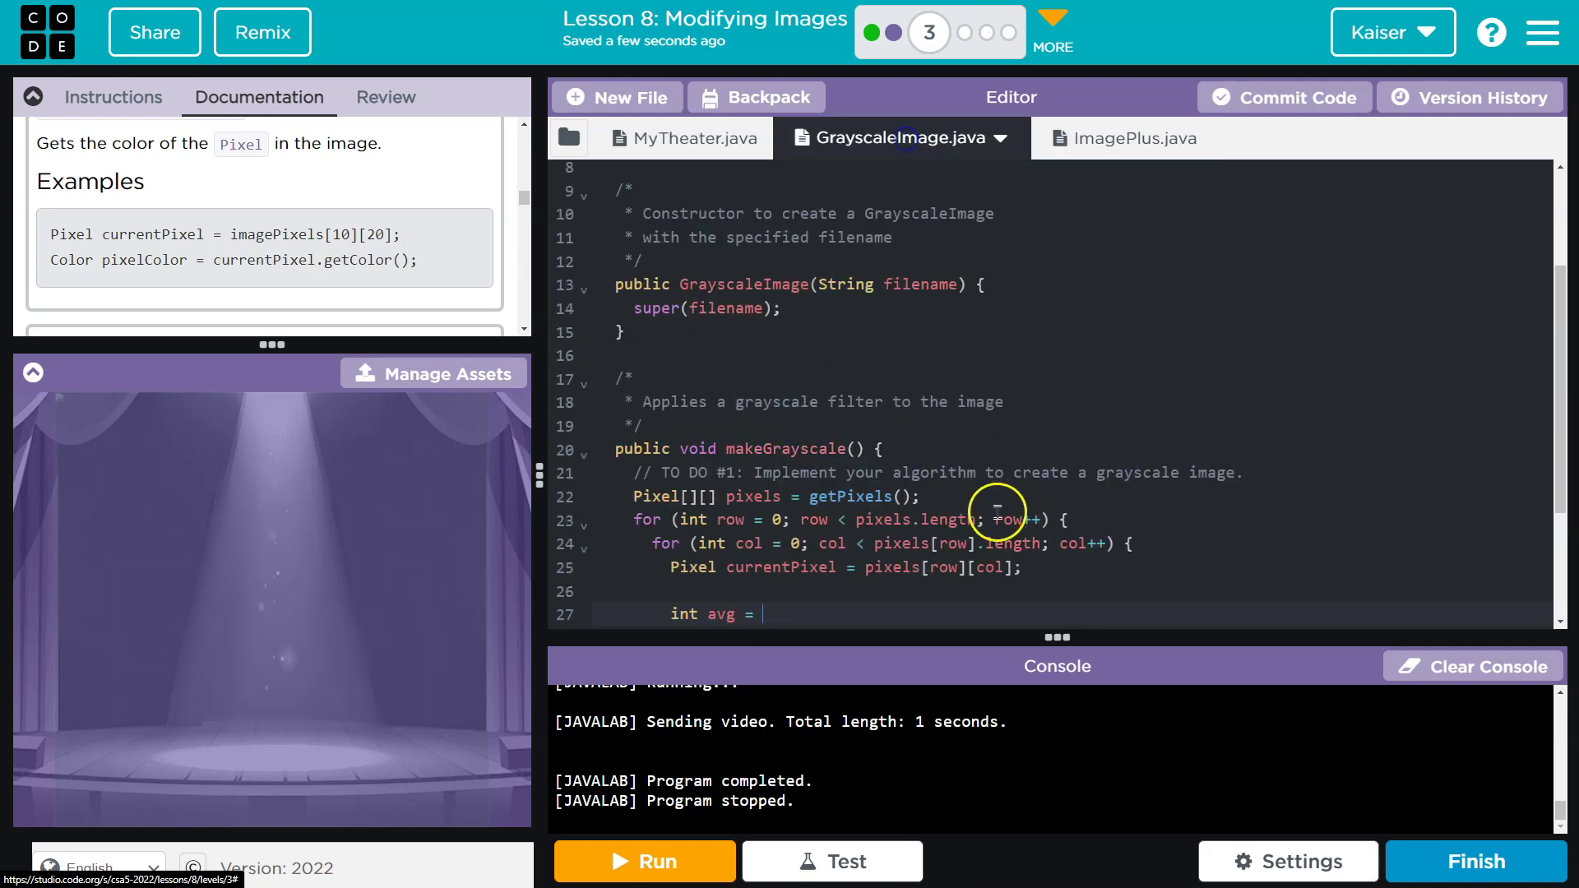
pyautogui.scroll(-3, 938, 493)
pyautogui.click(818, 448)
pyautogui.click(958, 444)
pyautogui.write('current.')
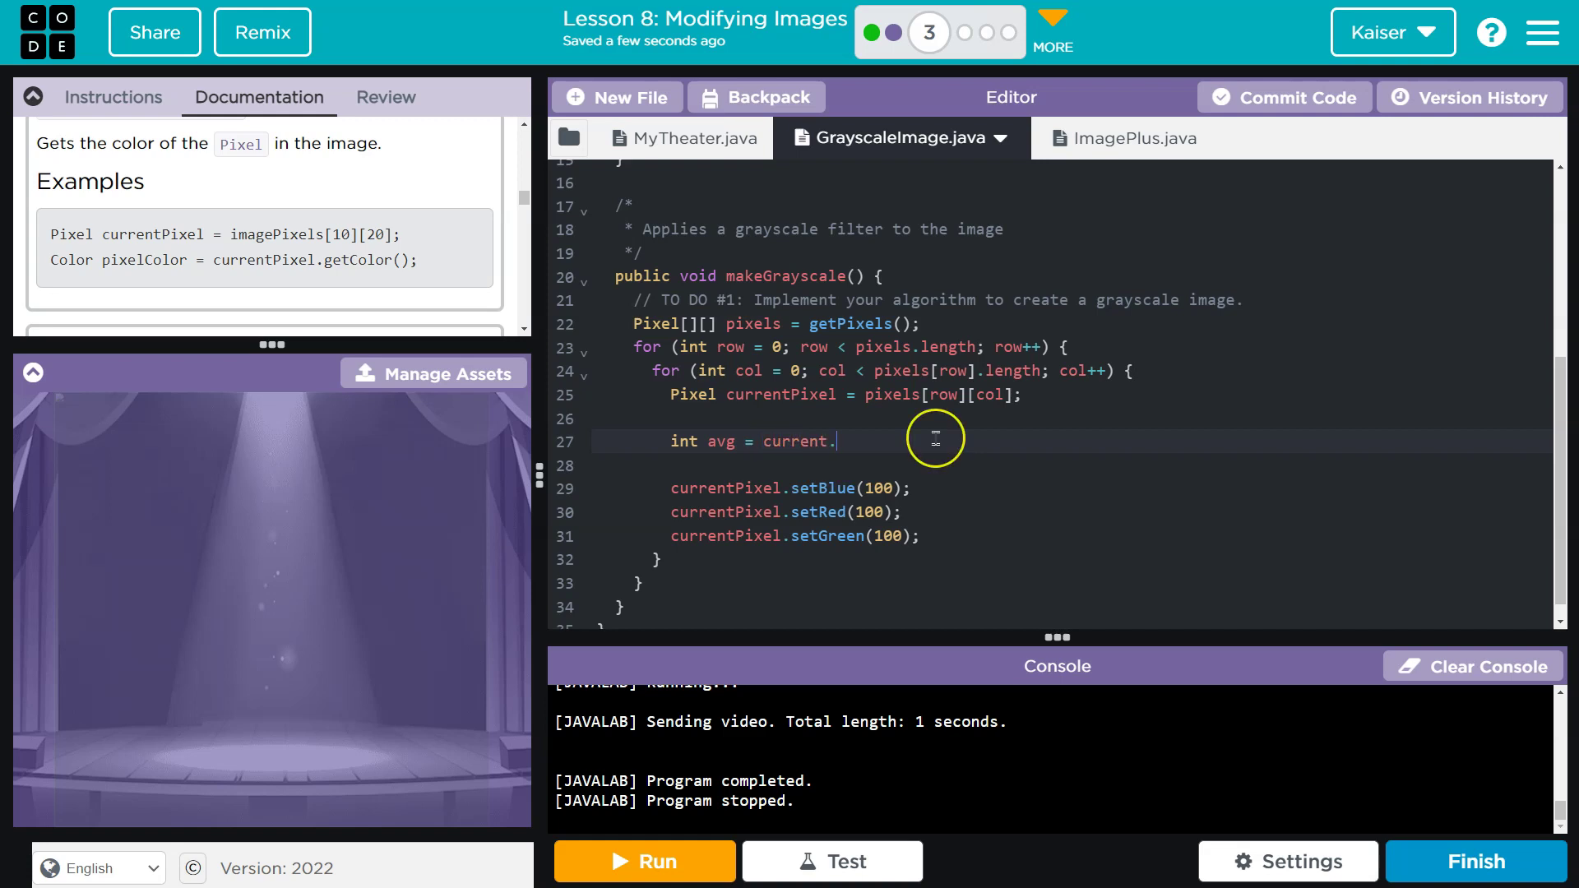
pyautogui.write('Pixel.getC')
pyautogui.scroll(2, 230, 184)
pyautogui.scroll(5, 264, 257)
pyautogui.scroll(3, 177, 218)
pyautogui.scroll(1, 83, 317)
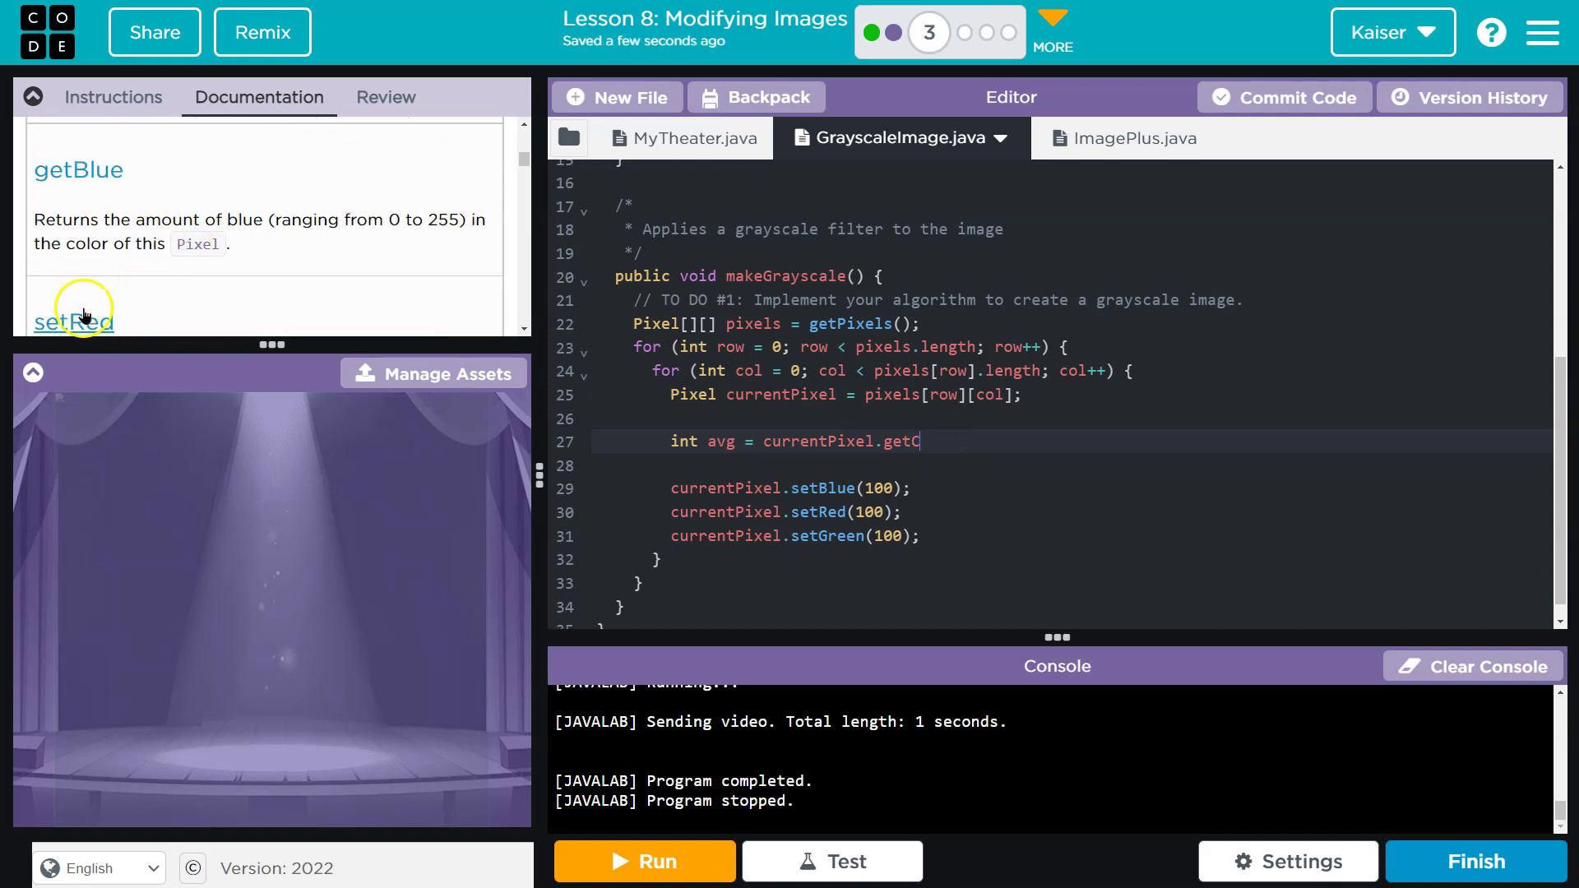
pyautogui.click(82, 170)
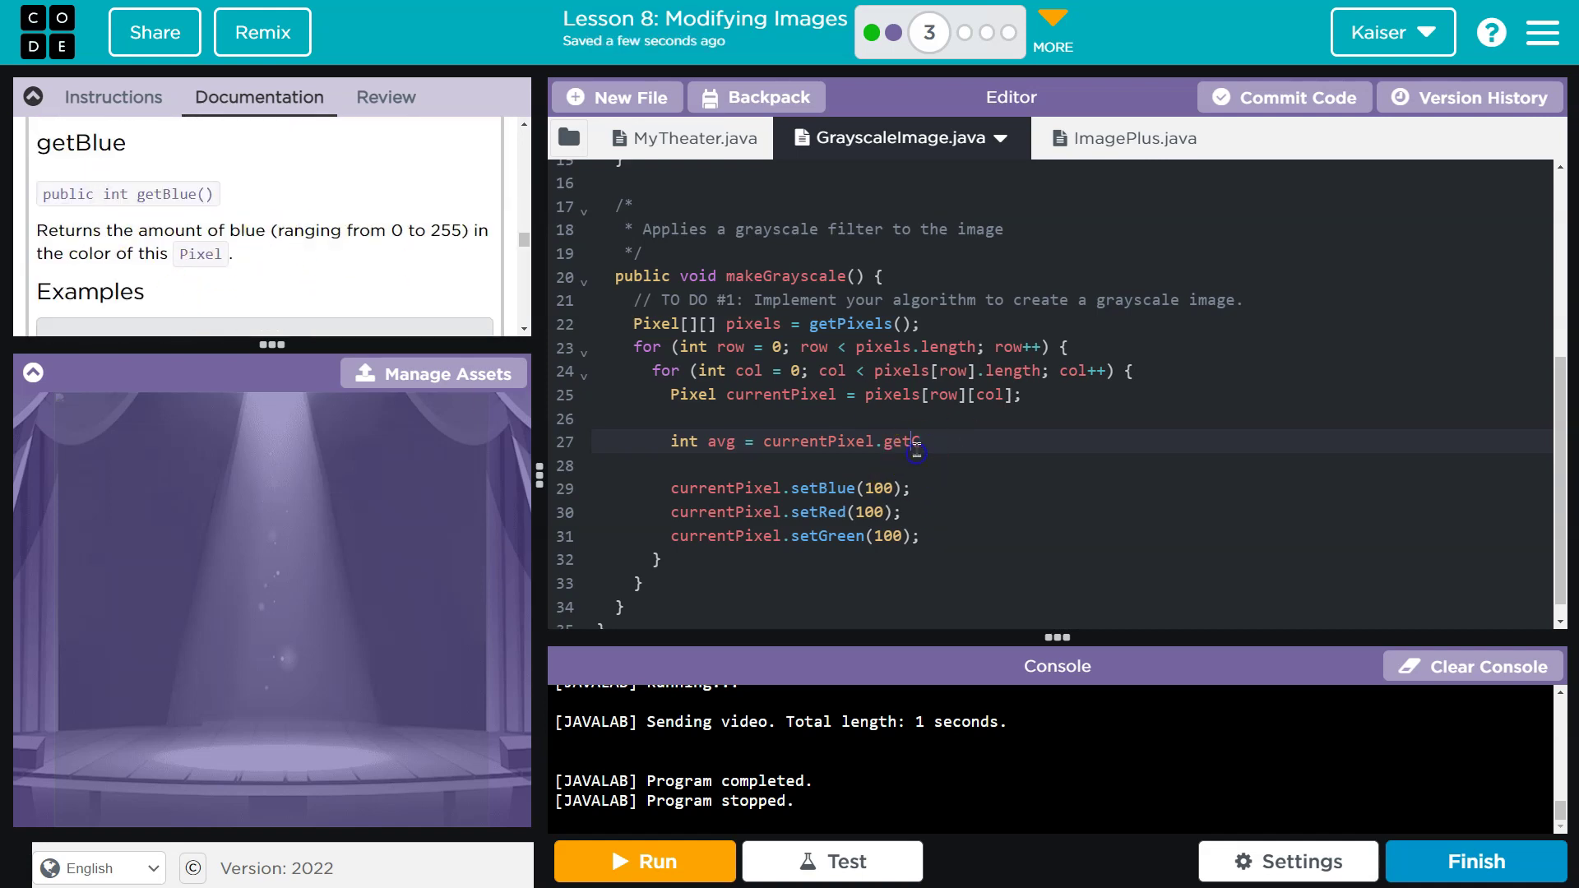
pyautogui.press('BackSpace')
pyautogui.write('Red() + currentPixel')
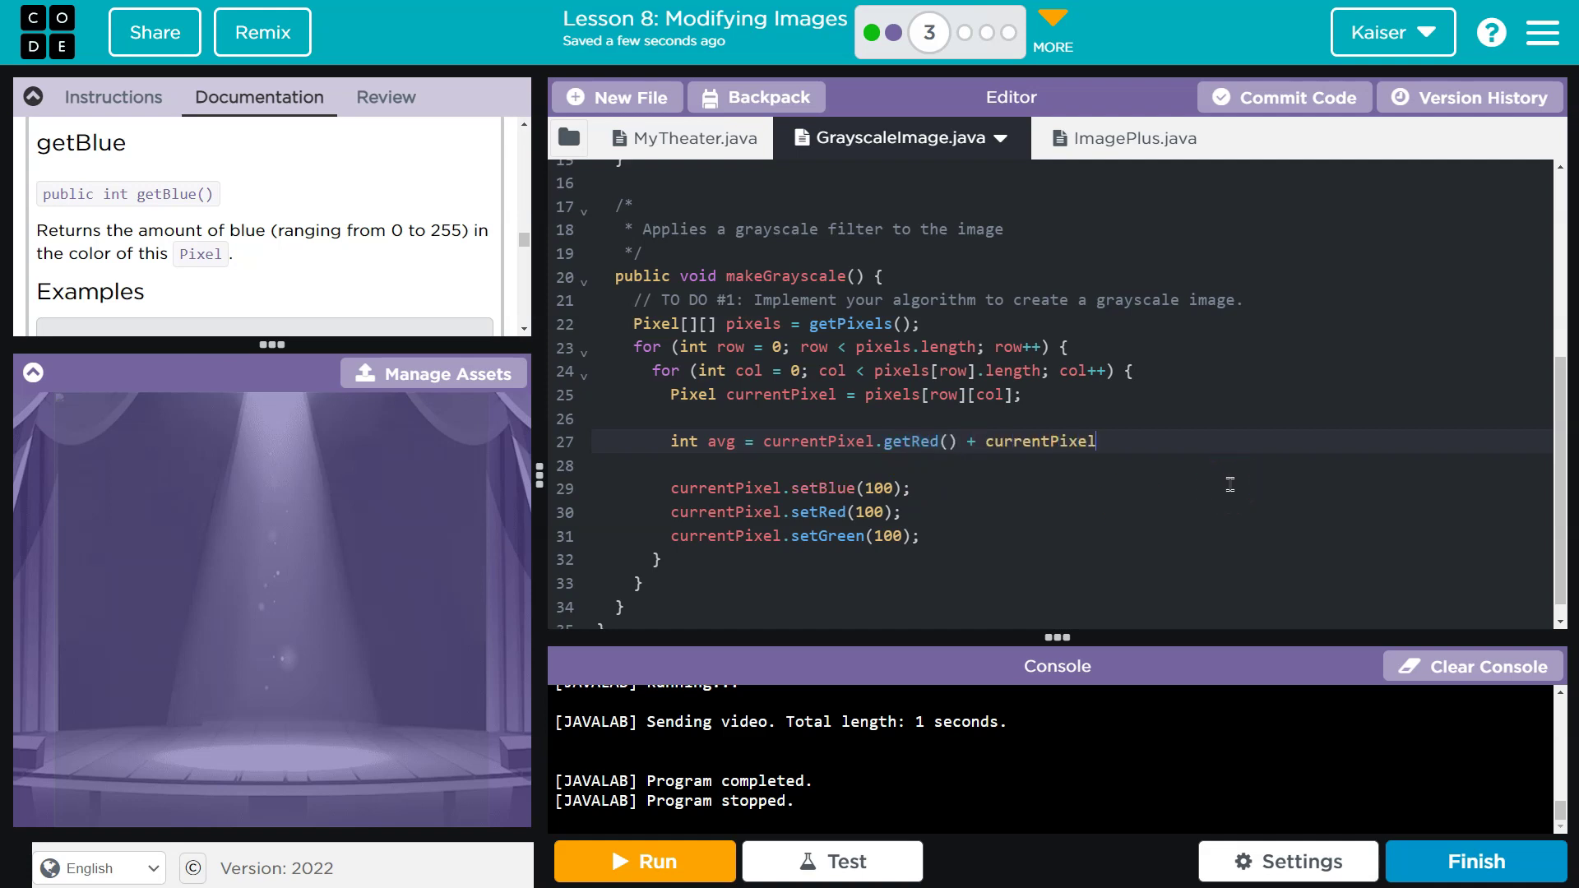
pyautogui.write('/3')
# - Move the sum into a new 'int total' line and make avg equal total/3
pyautogui.moveTo(1430, 441); pyautogui.dragTo(754, 441)
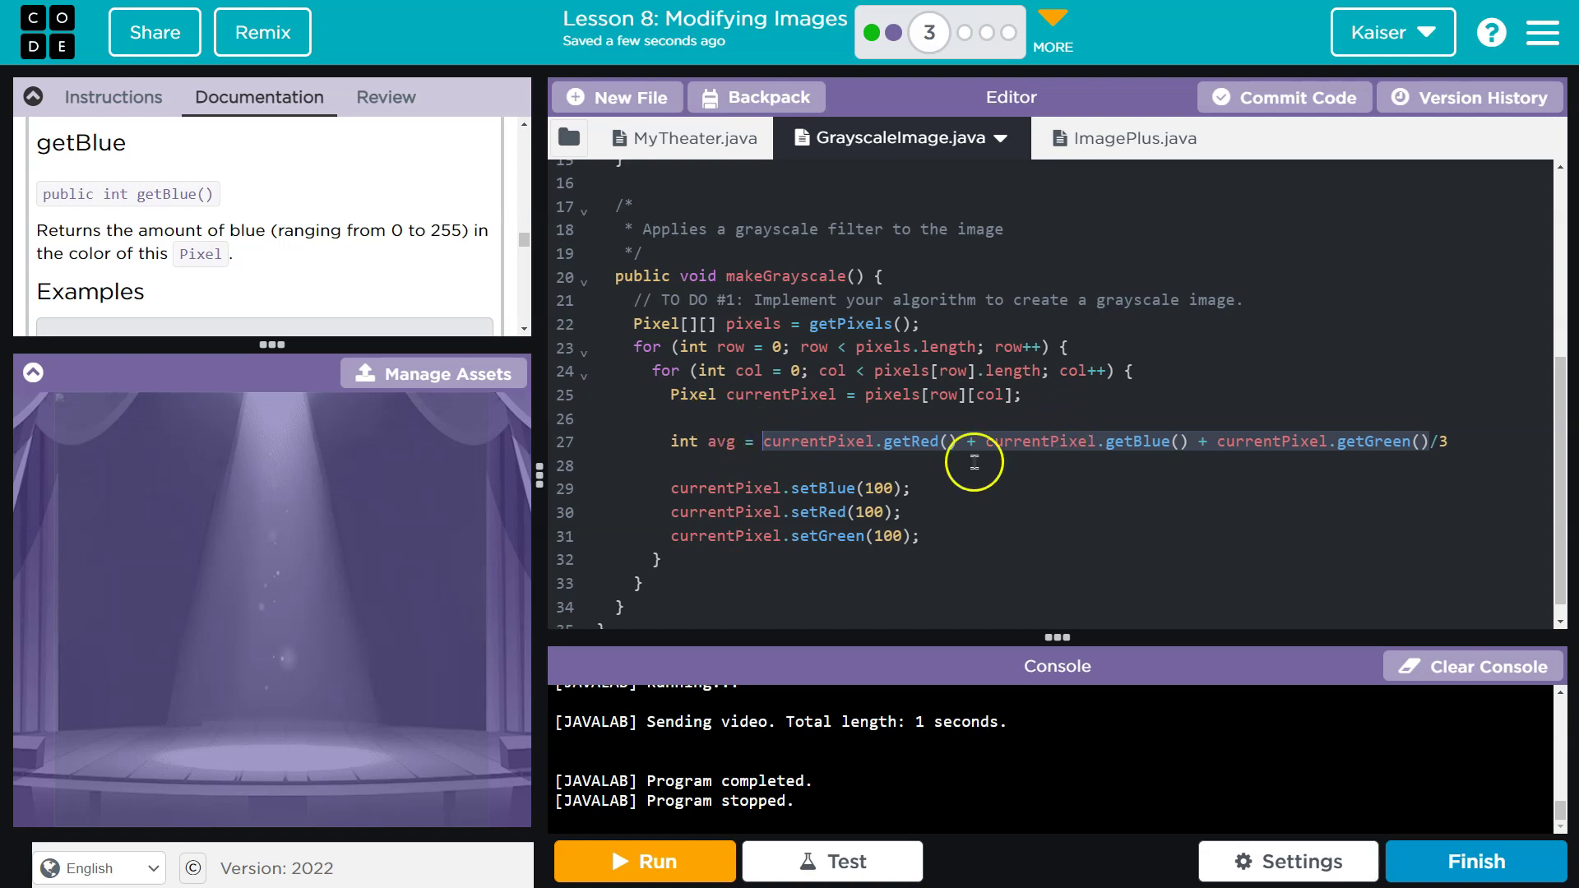
pyautogui.click(944, 423)
pyautogui.press('Return')
pyautogui.write('int total =')
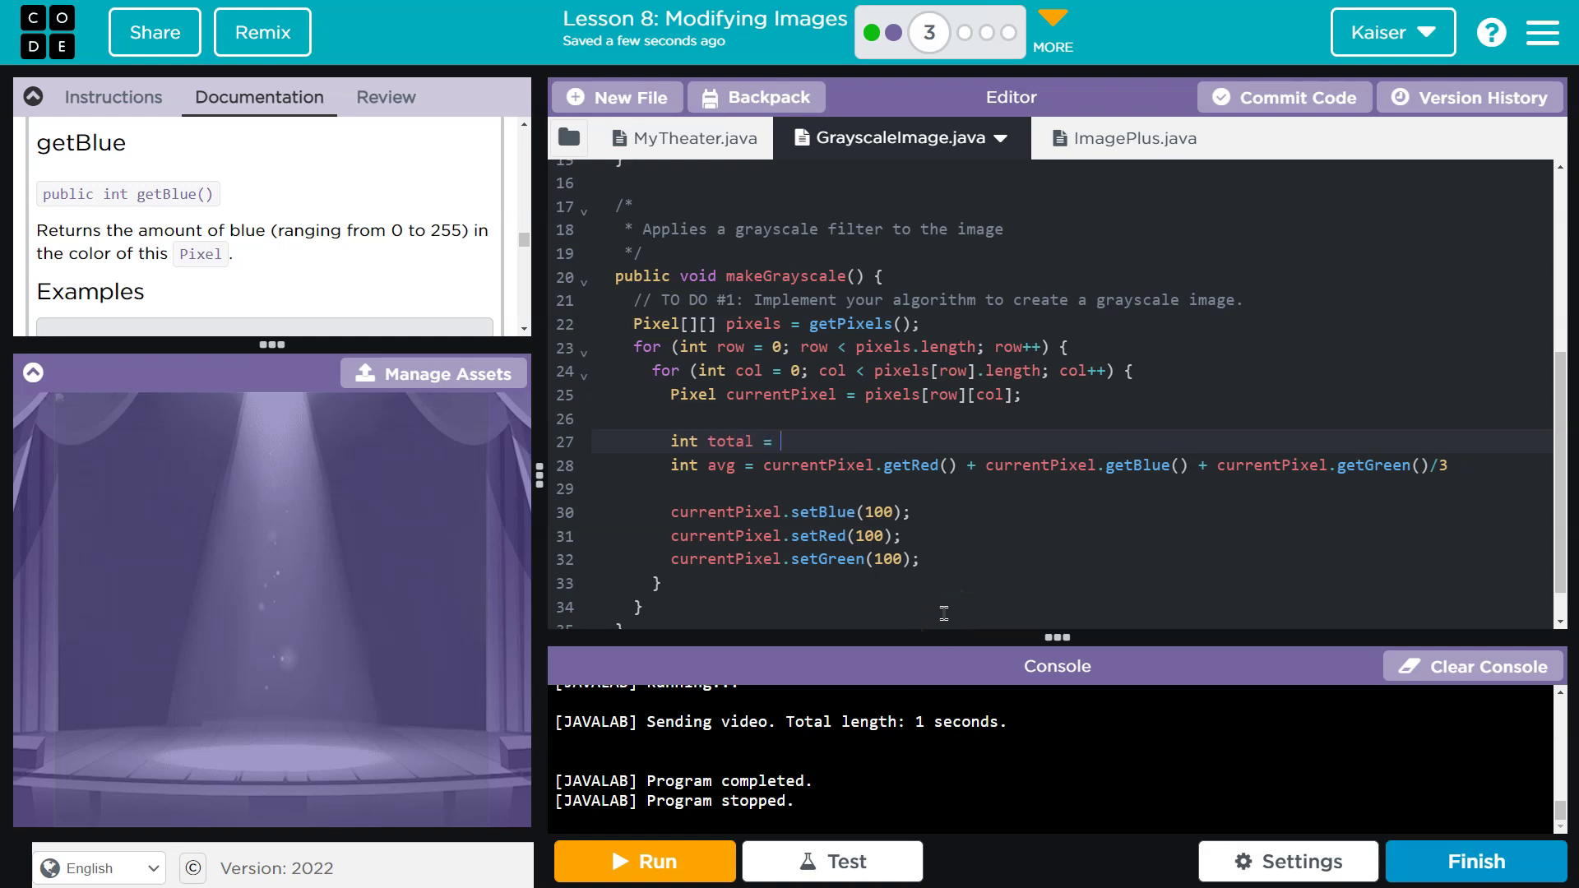
pyautogui.write('currentPixel.getRed() + currentPixel.getBlue() + currentPixel.getGreen()')
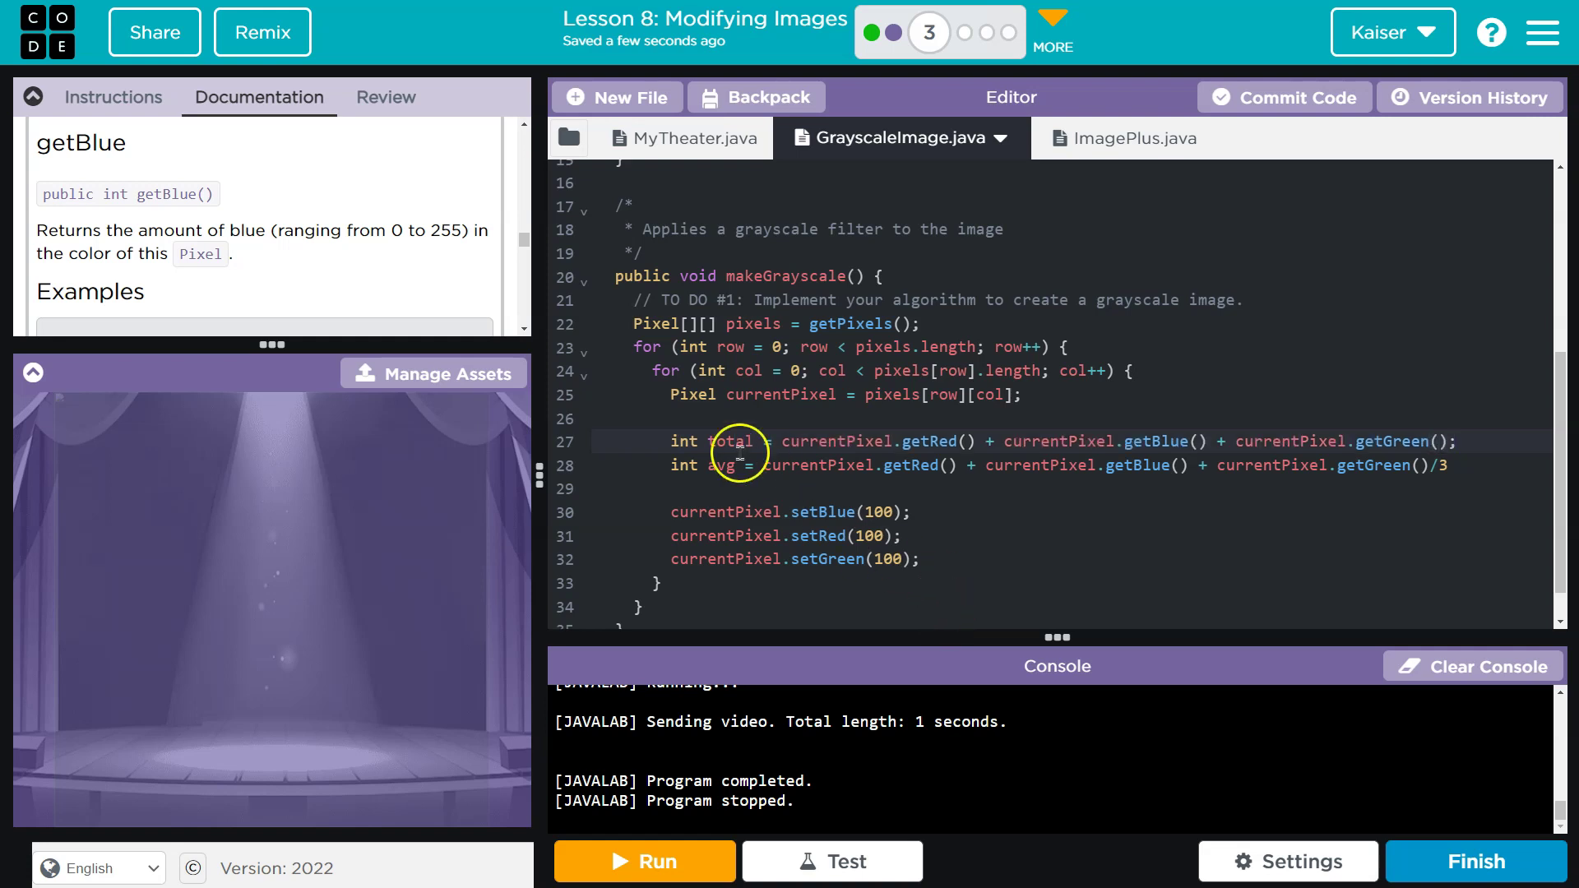
pyautogui.doubleClick(728, 440)
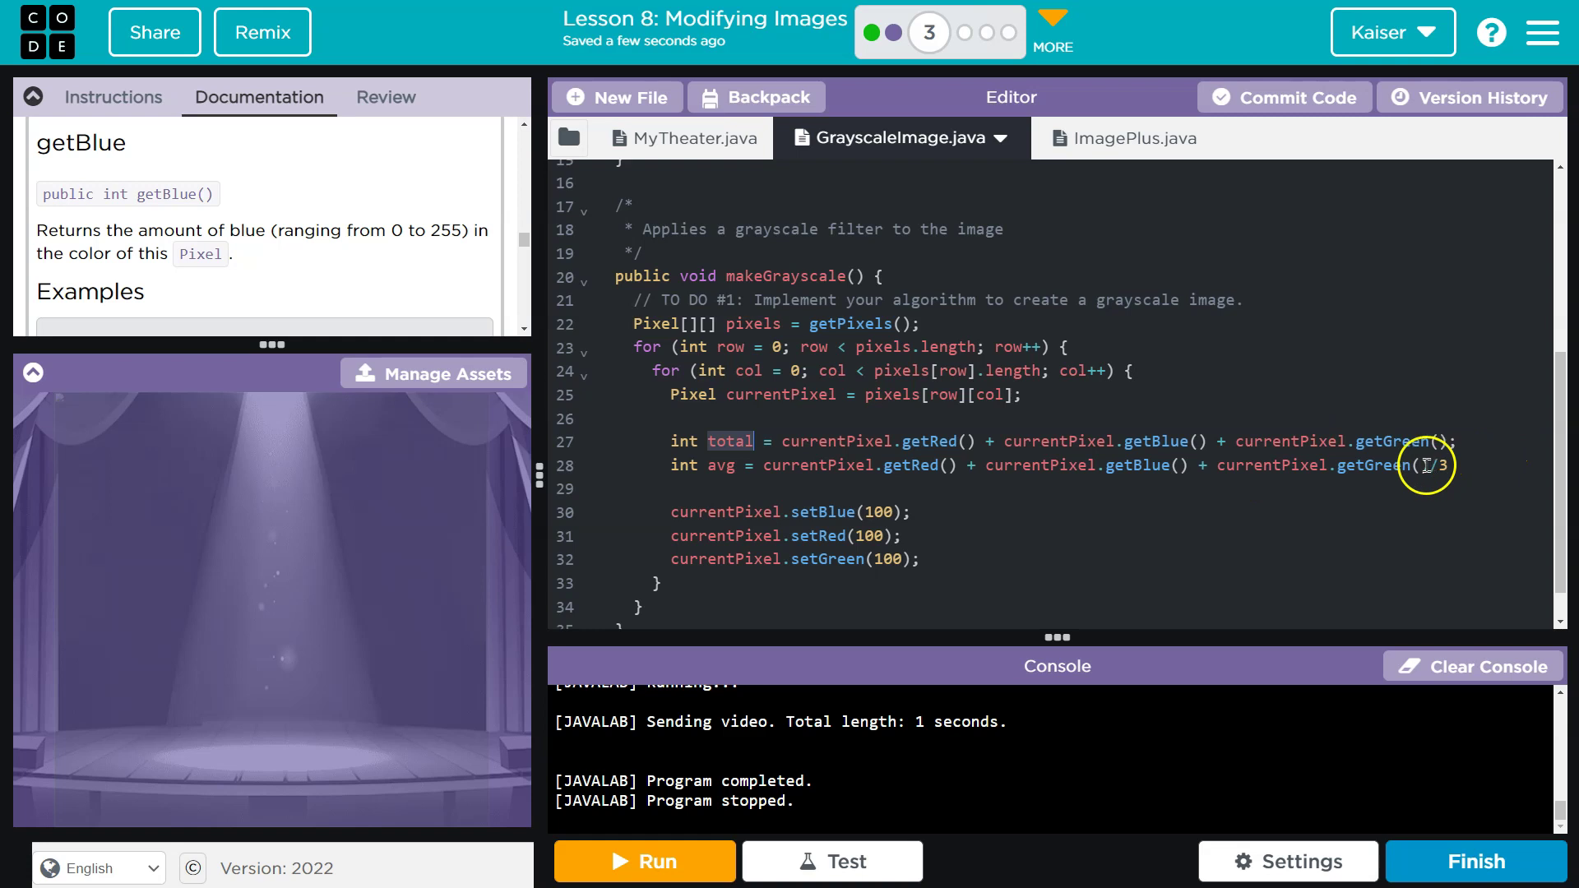
pyautogui.moveTo(1420, 466); pyautogui.dragTo(1168, 479)
pyautogui.moveTo(898, 488); pyautogui.dragTo(764, 469)
pyautogui.write('total')
pyautogui.press('Delete')
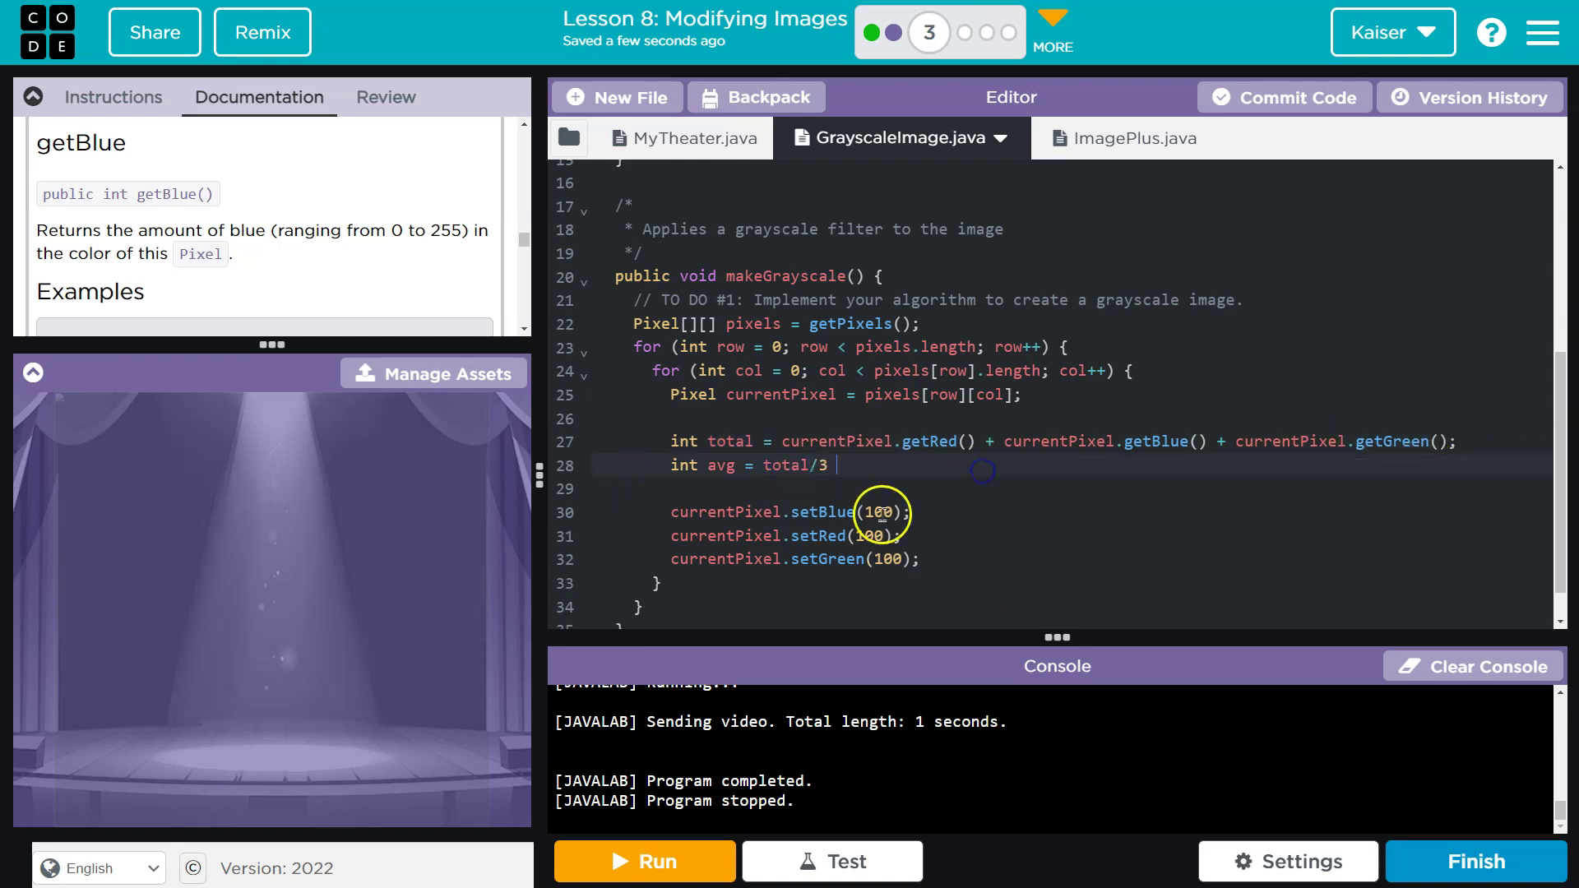
# - Replace the 100 in setBlue, setRed and setGreen with avg
pyautogui.doubleClick(872, 511)
pyautogui.write('avg')
pyautogui.doubleClick(868, 535)
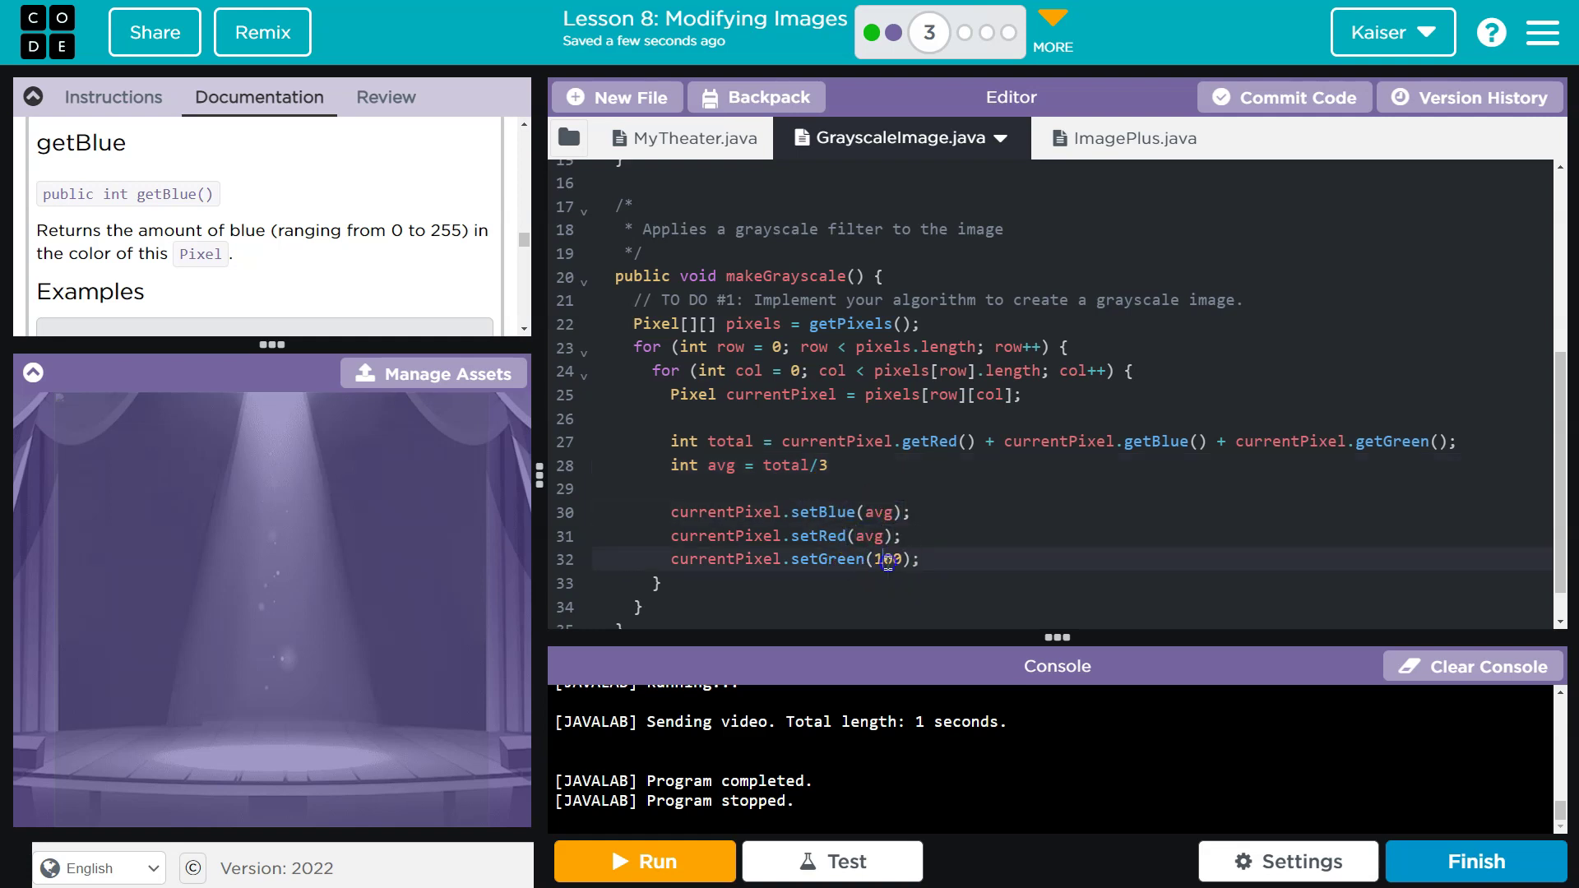
pyautogui.doubleClick(886, 558)
pyautogui.write('avg')
# - Add the missing semicolon after total/3 on line 28 and rerun to get the grayscale dog
pyautogui.click(675, 861)
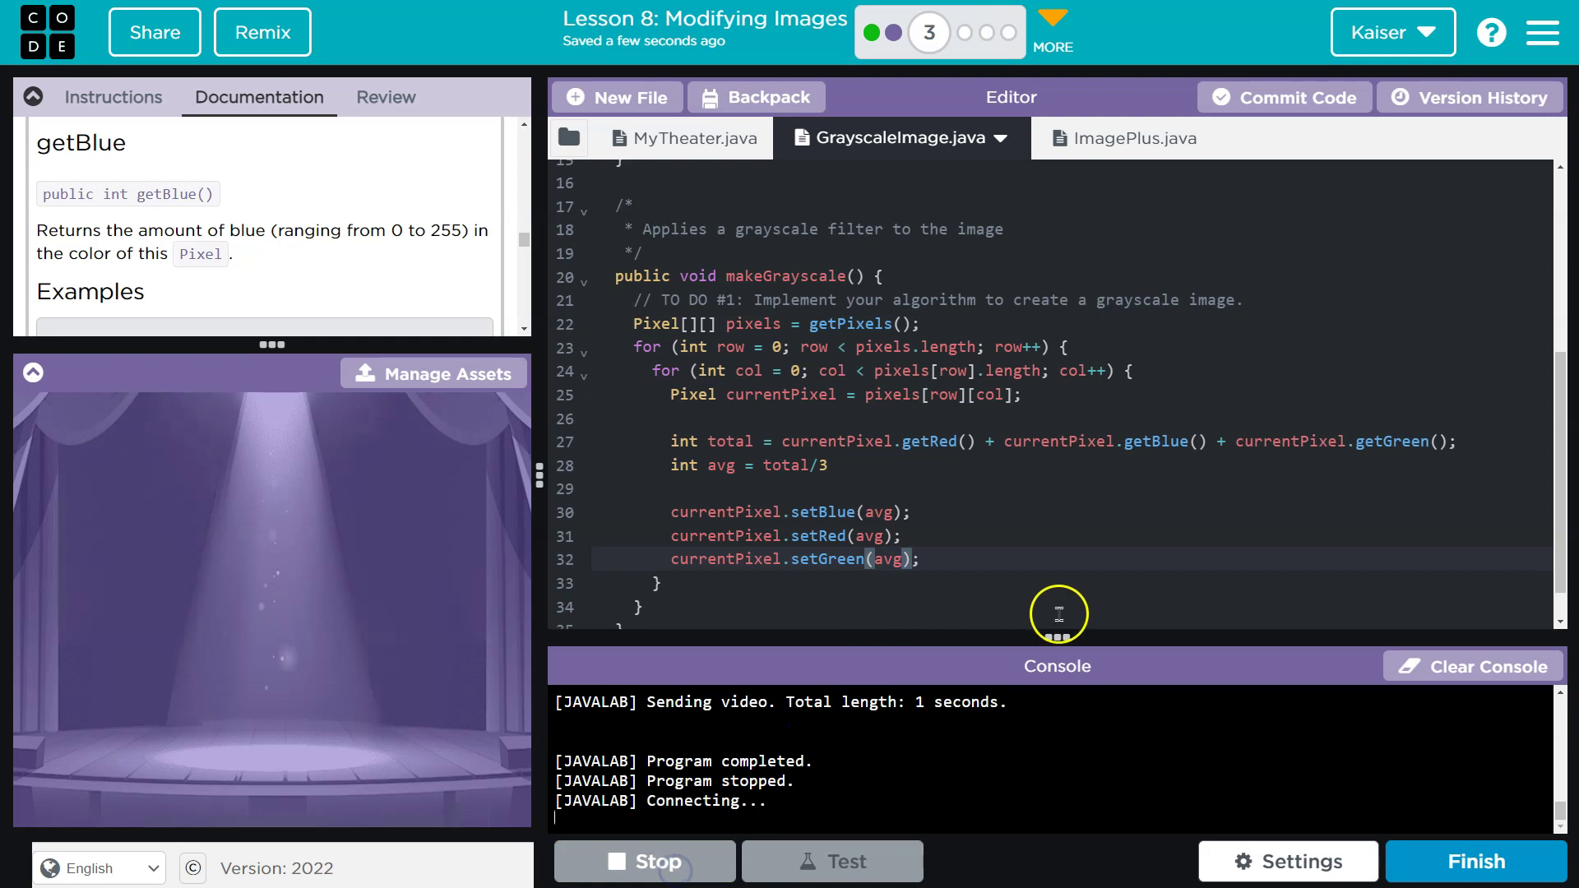
pyautogui.scroll(2, 836, 741)
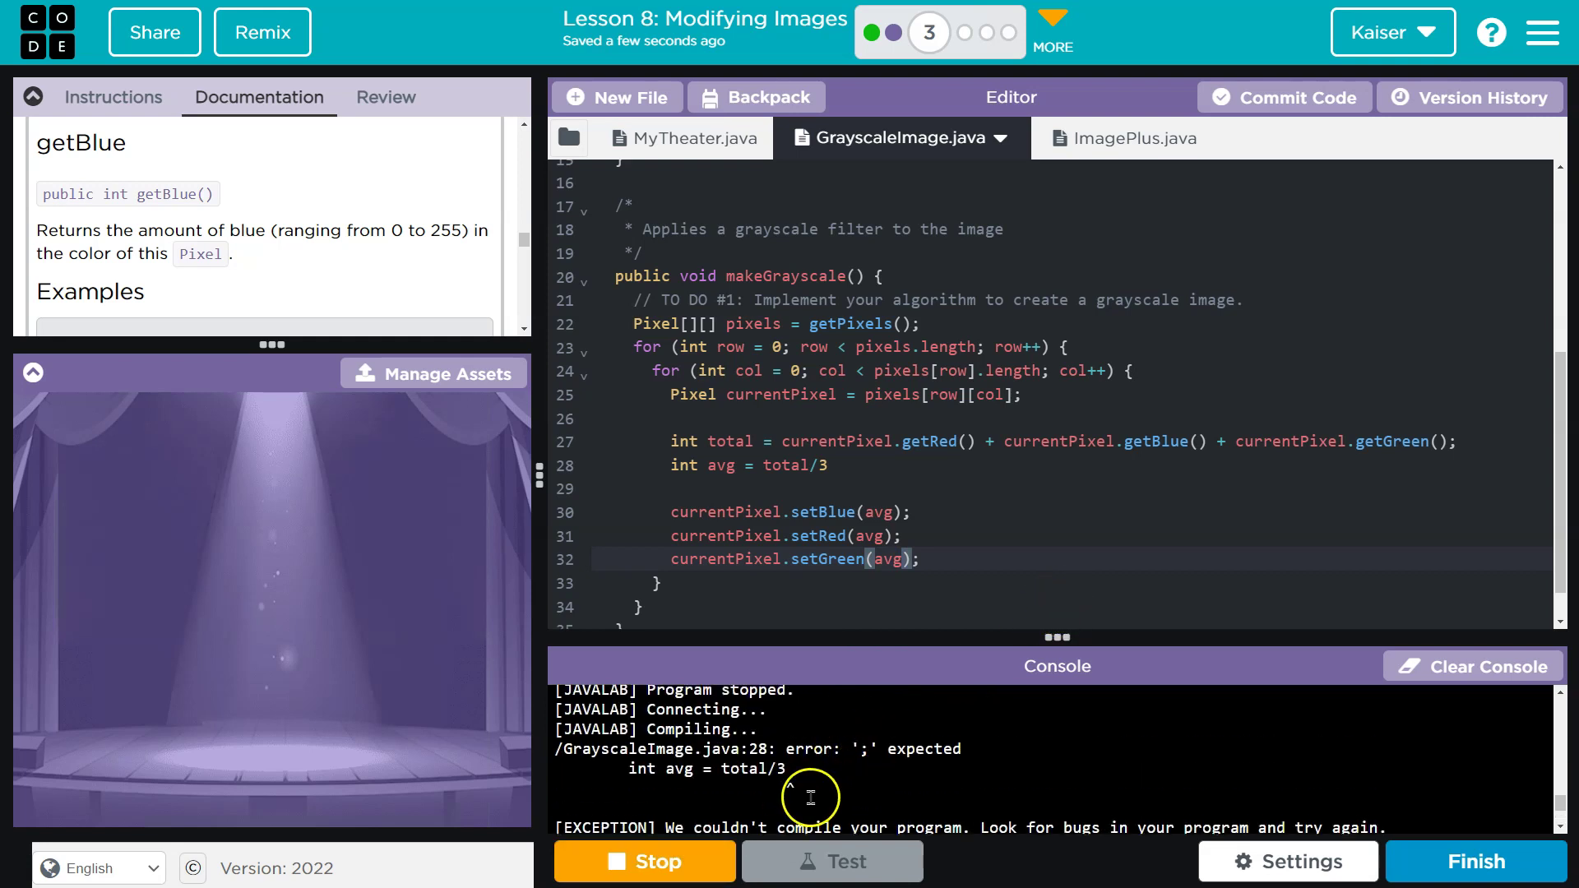
pyautogui.scroll(-2, 804, 790)
pyautogui.click(784, 466)
pyautogui.click(889, 474)
pyautogui.write(';')
pyautogui.click(631, 870)
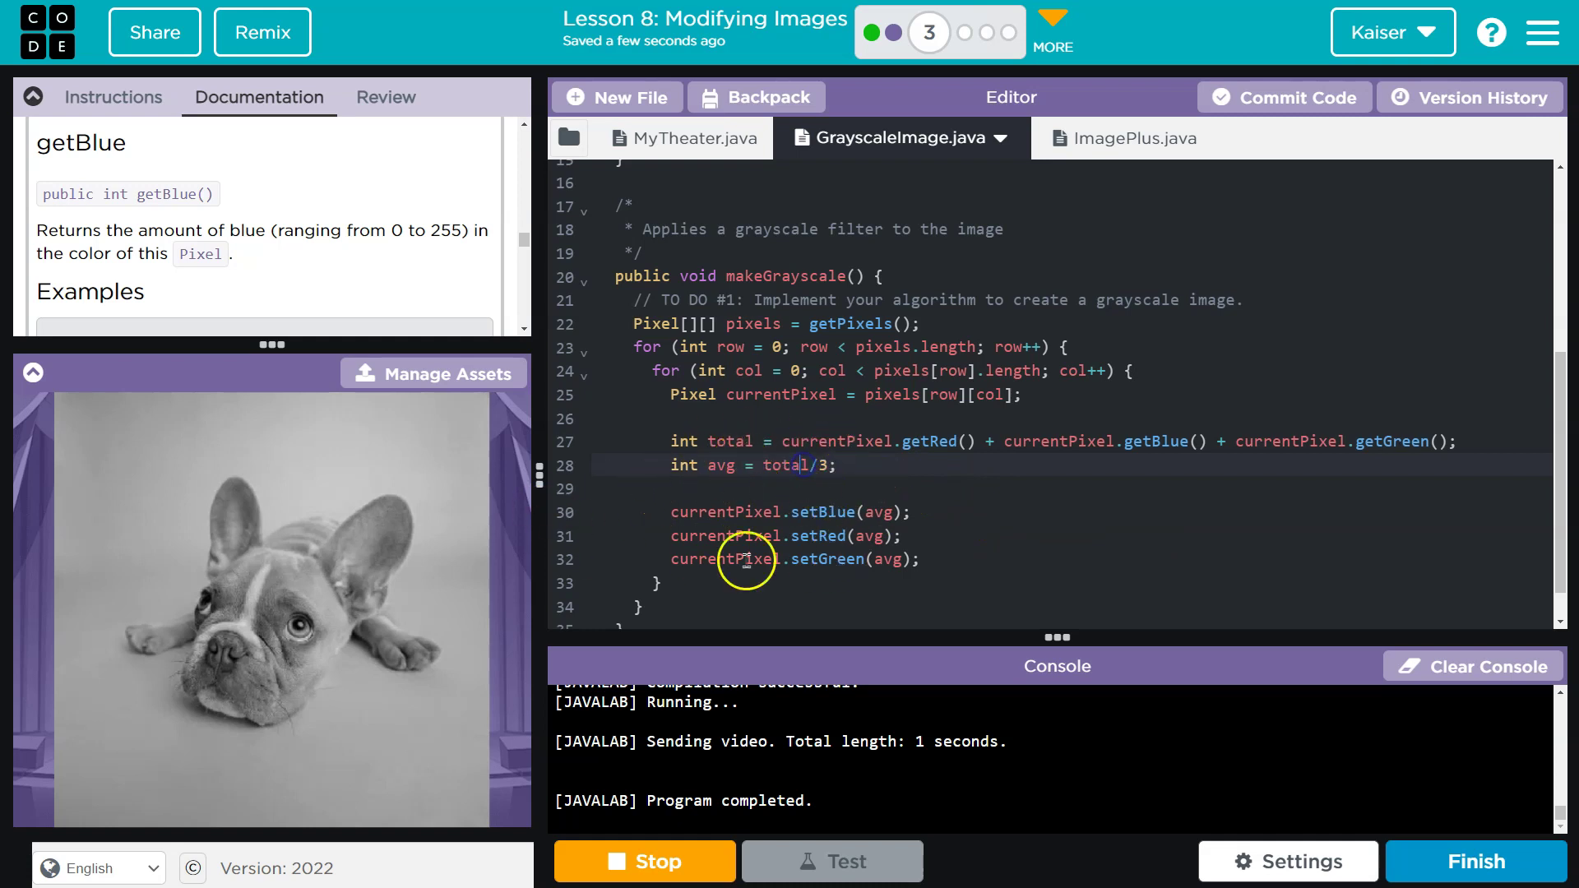
pyautogui.scroll(-1, 955, 560)
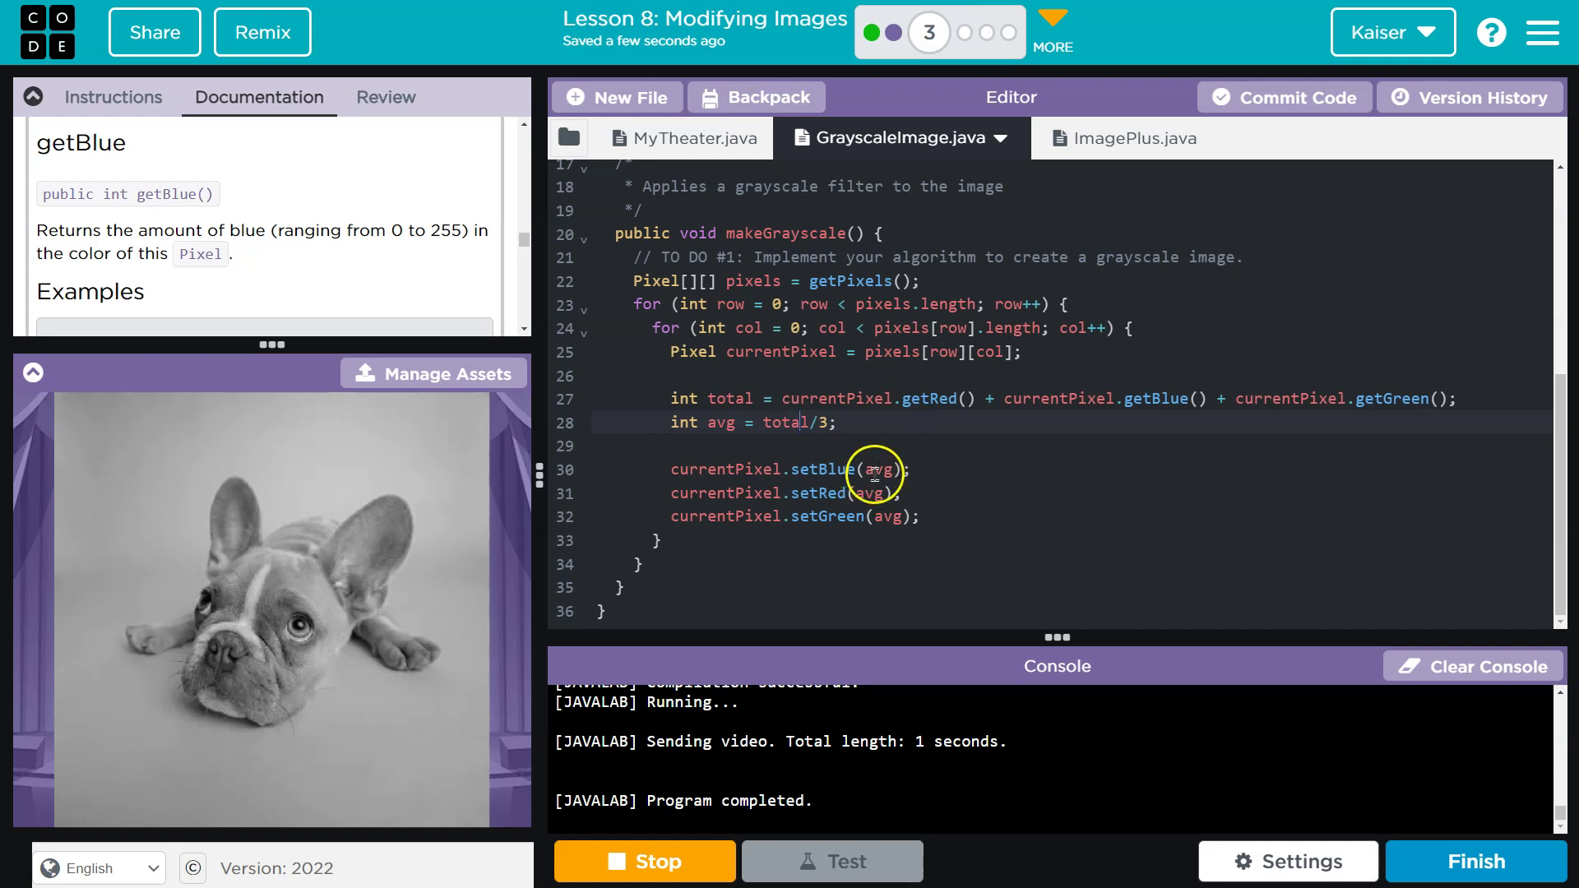
pyautogui.click(685, 143)
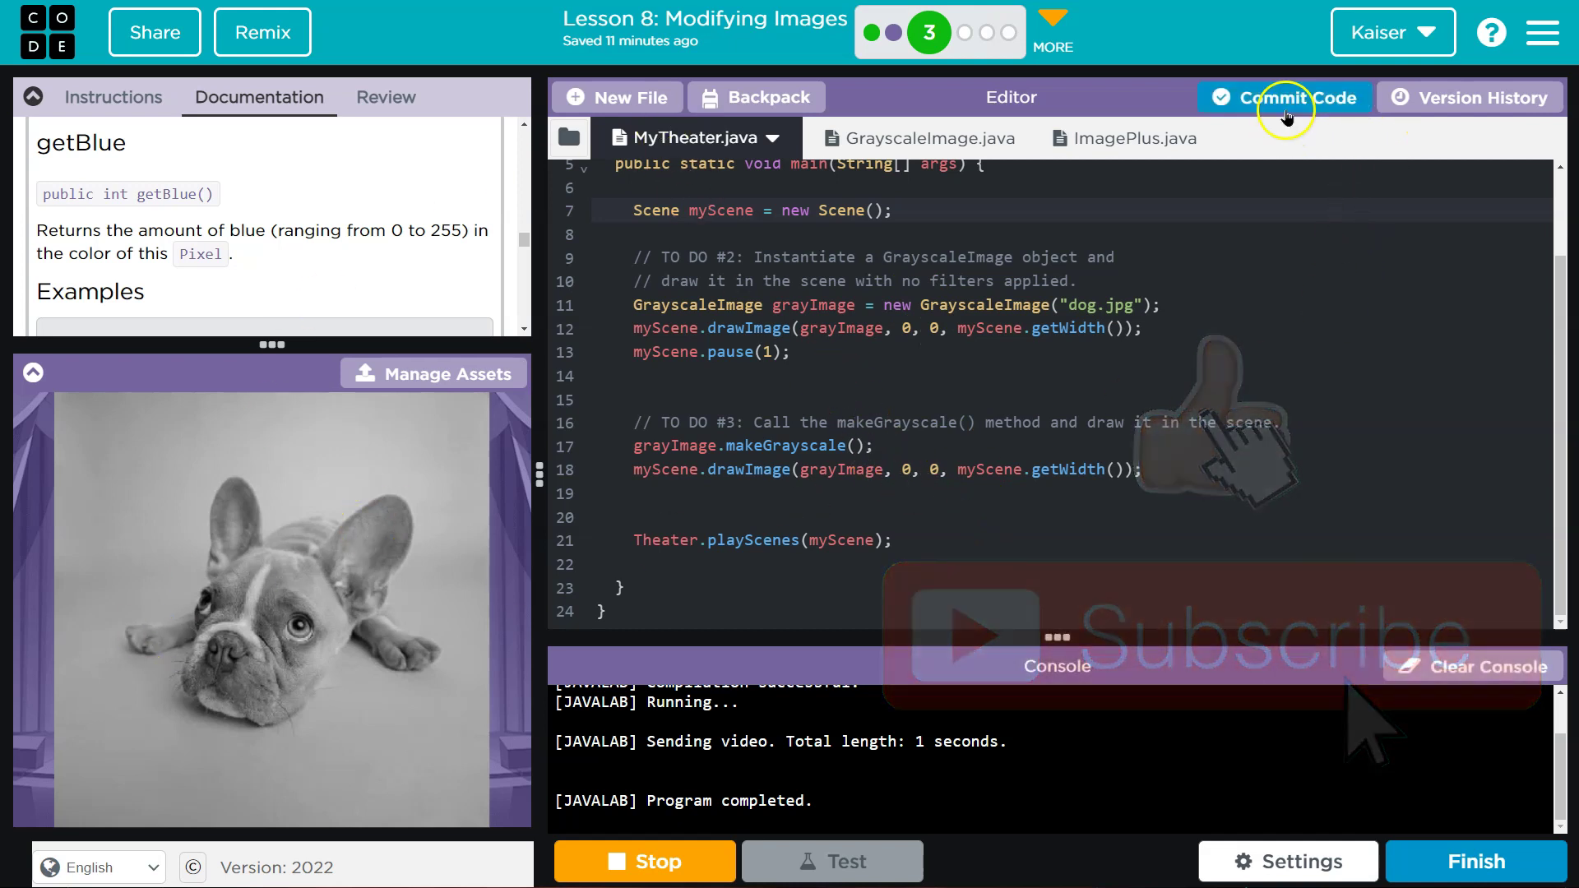
# - Commit and save GrayscaleImage.java to the Backpack with the note 'Filter image to be gray'
pyautogui.click(1262, 97)
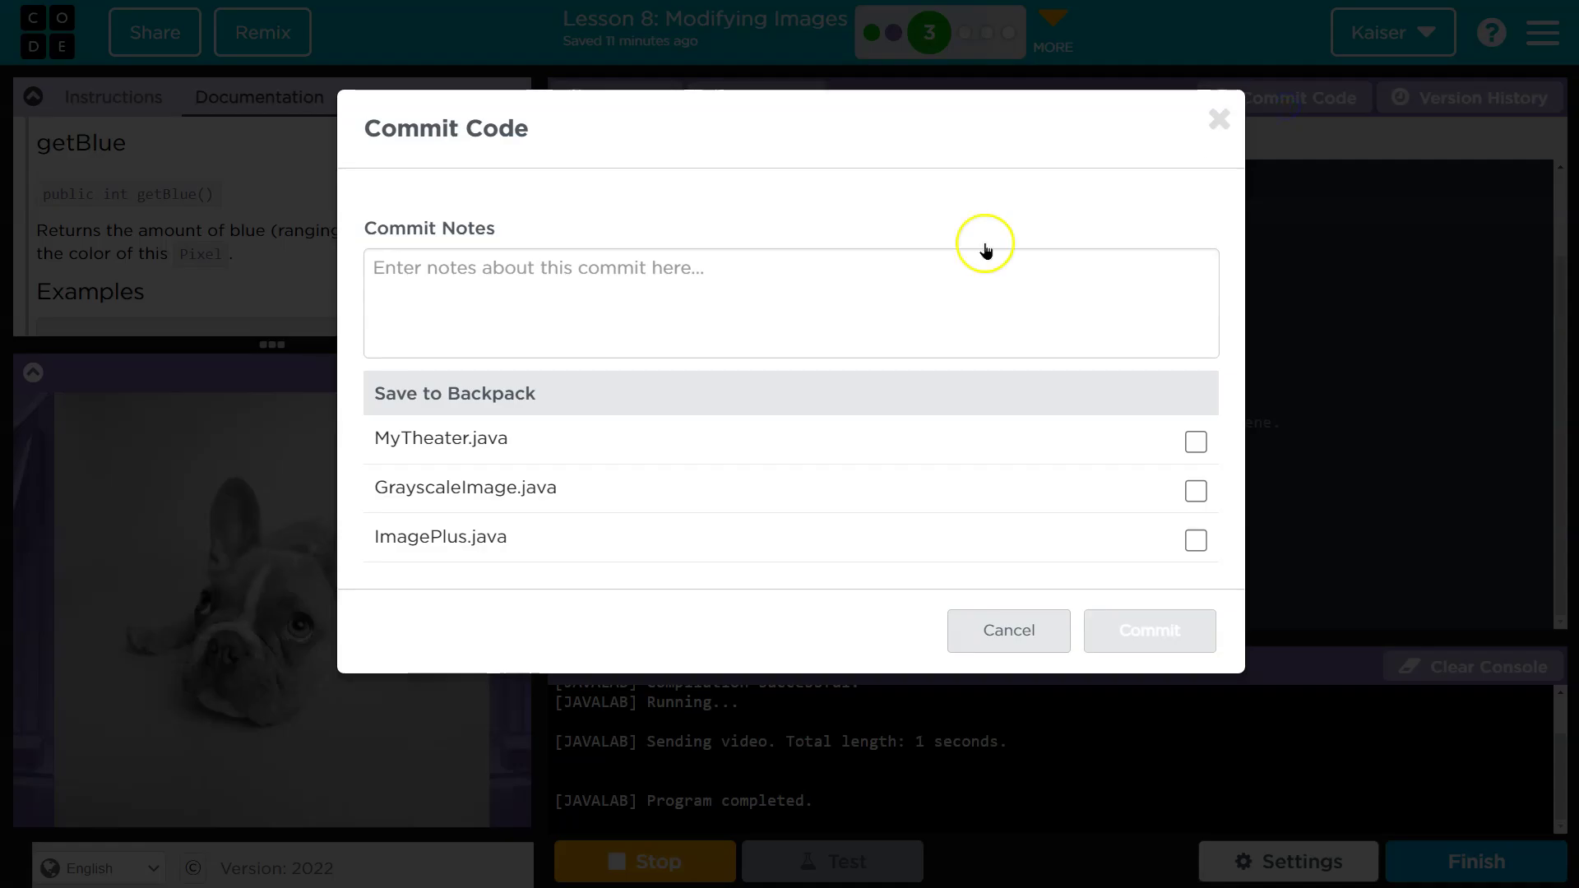
pyautogui.click(487, 485)
pyautogui.click(688, 302)
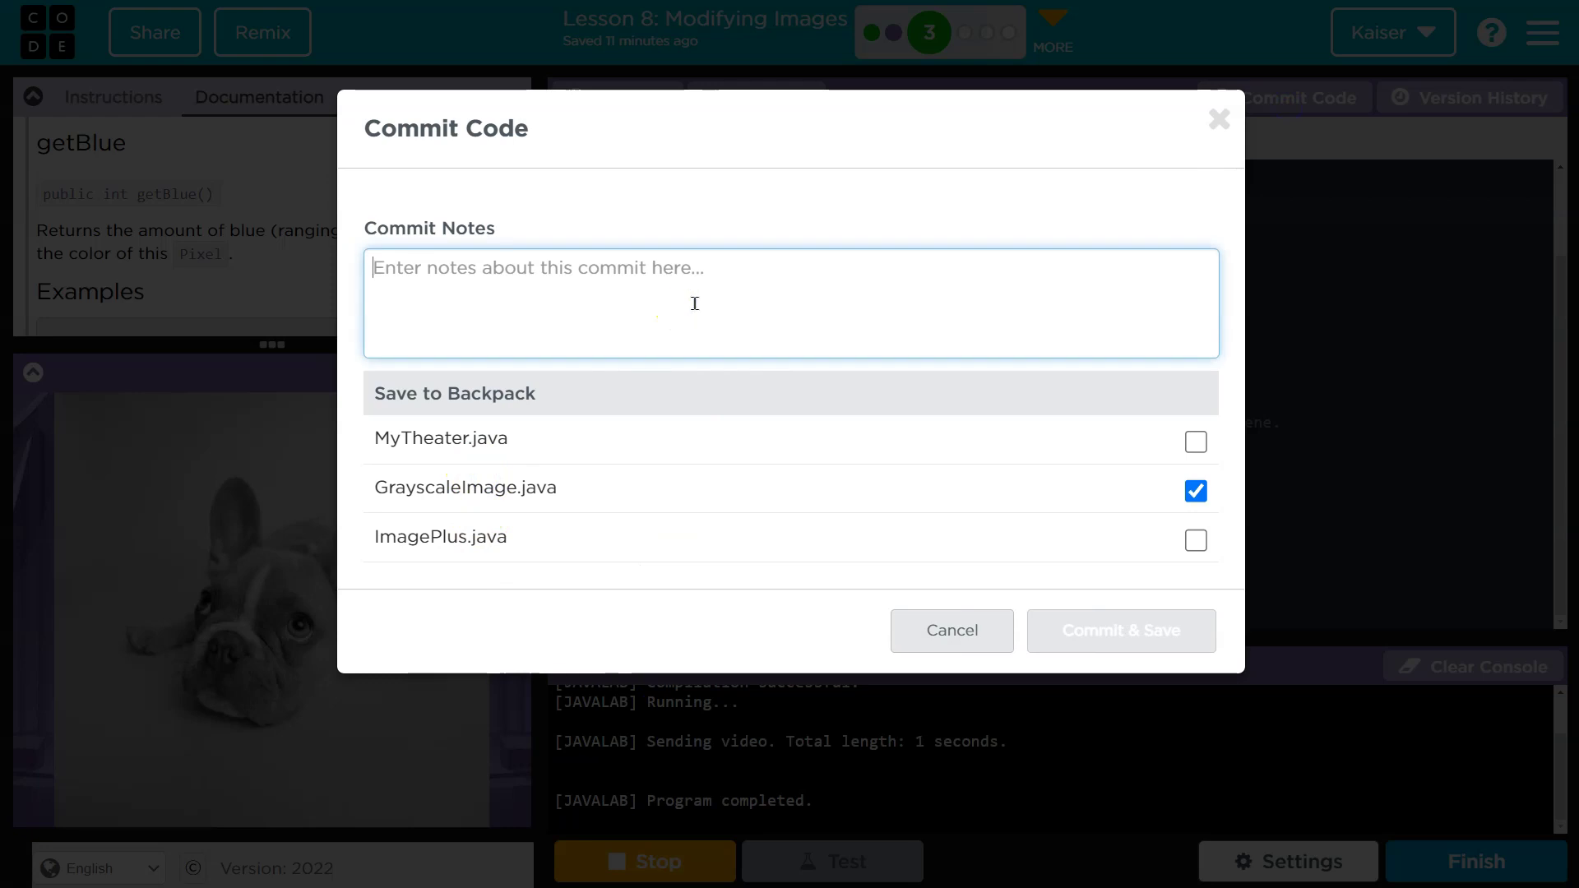
pyautogui.write('Filter image to be gray')
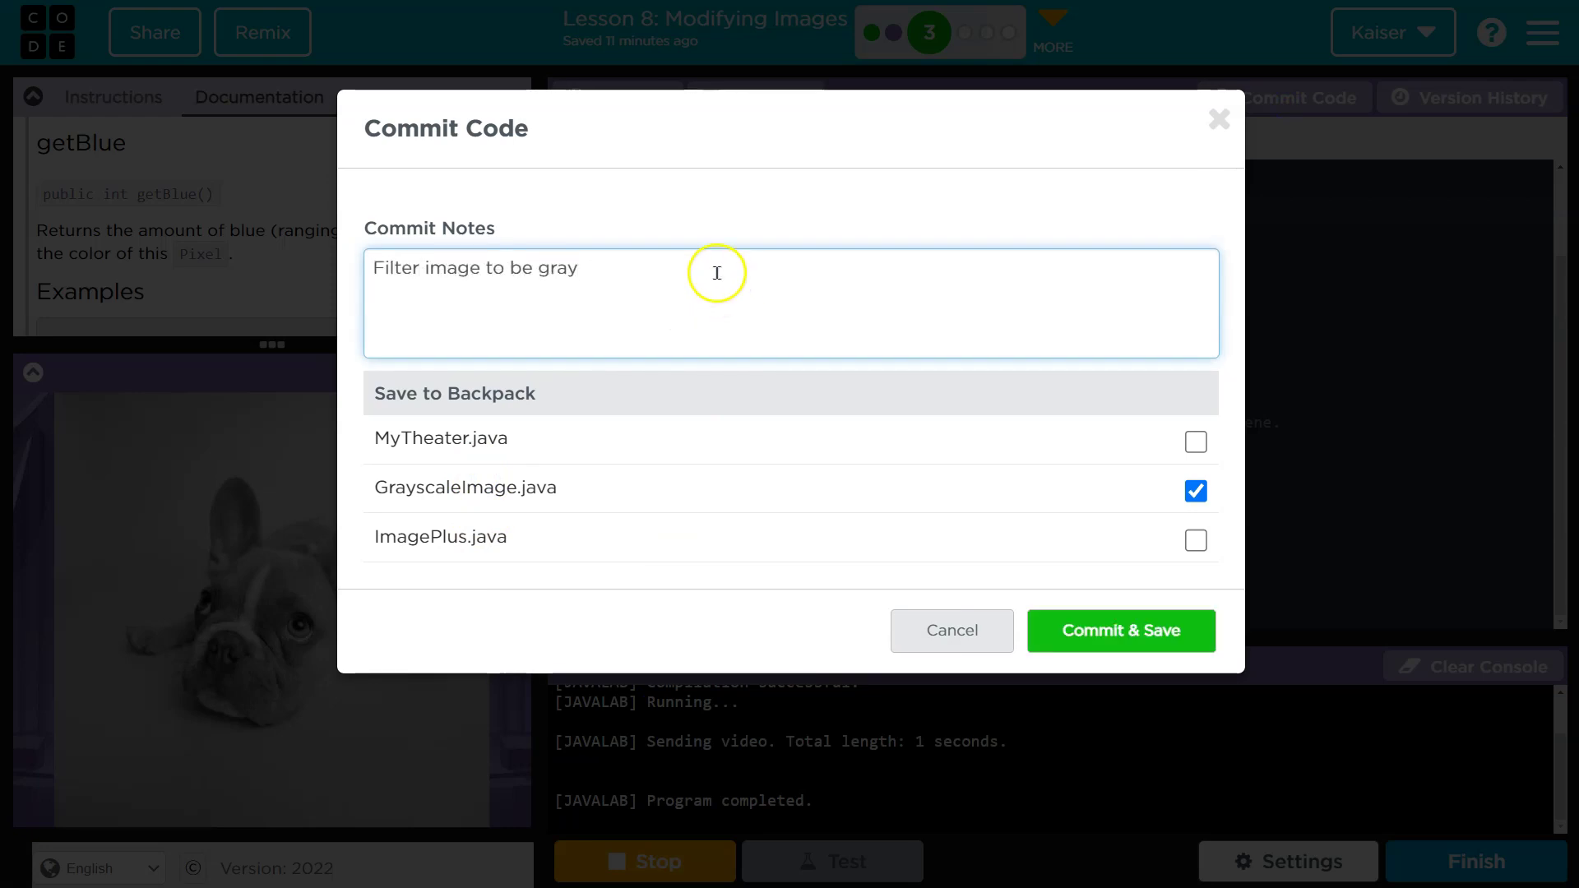
pyautogui.click(1086, 629)
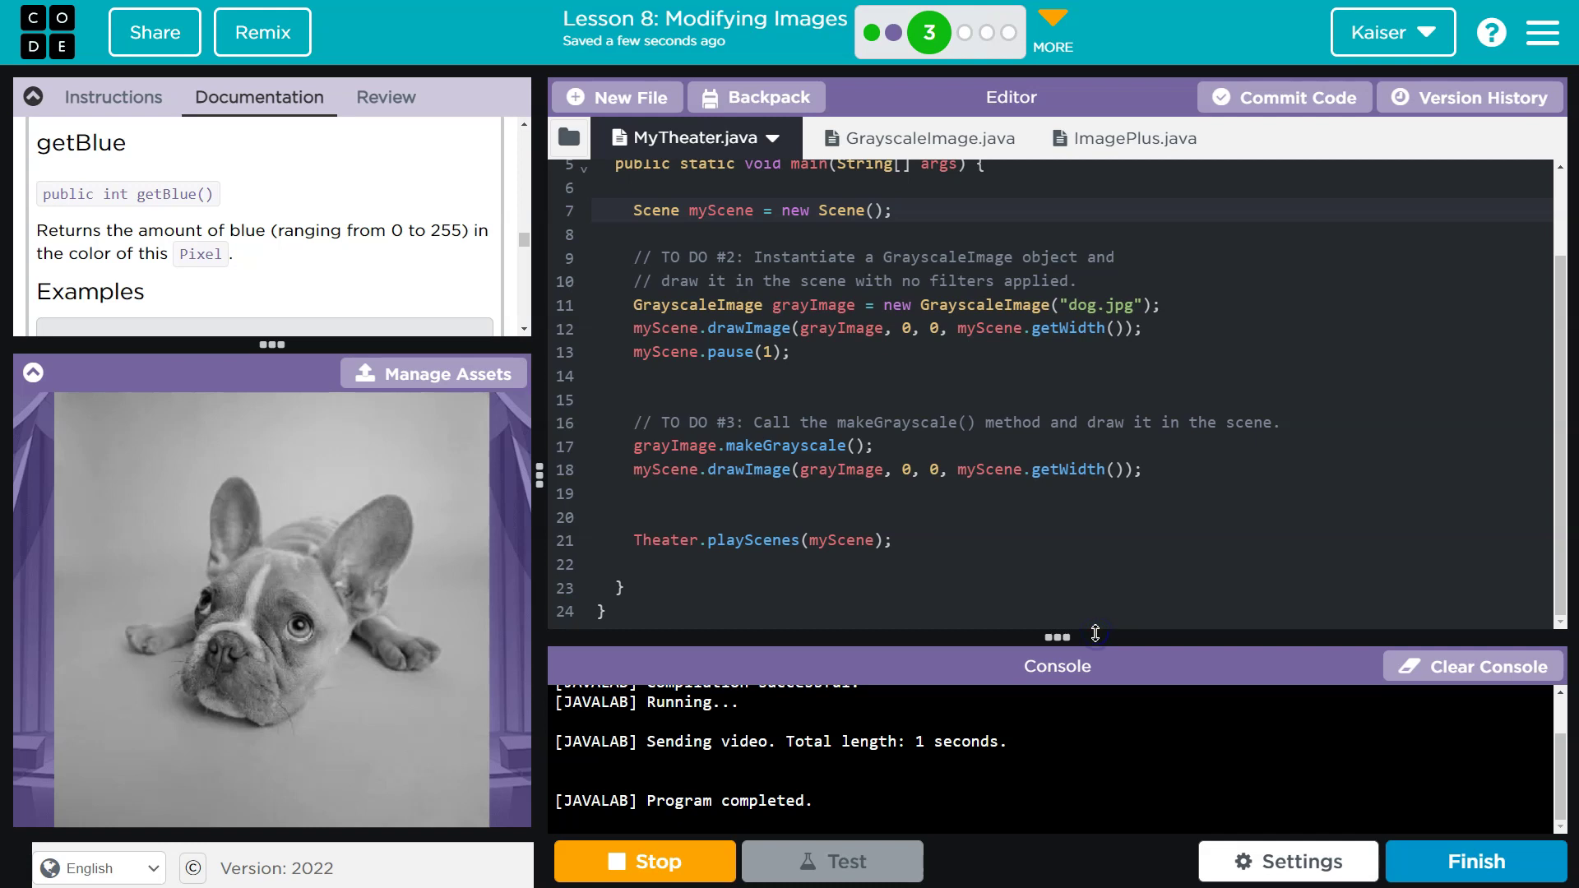